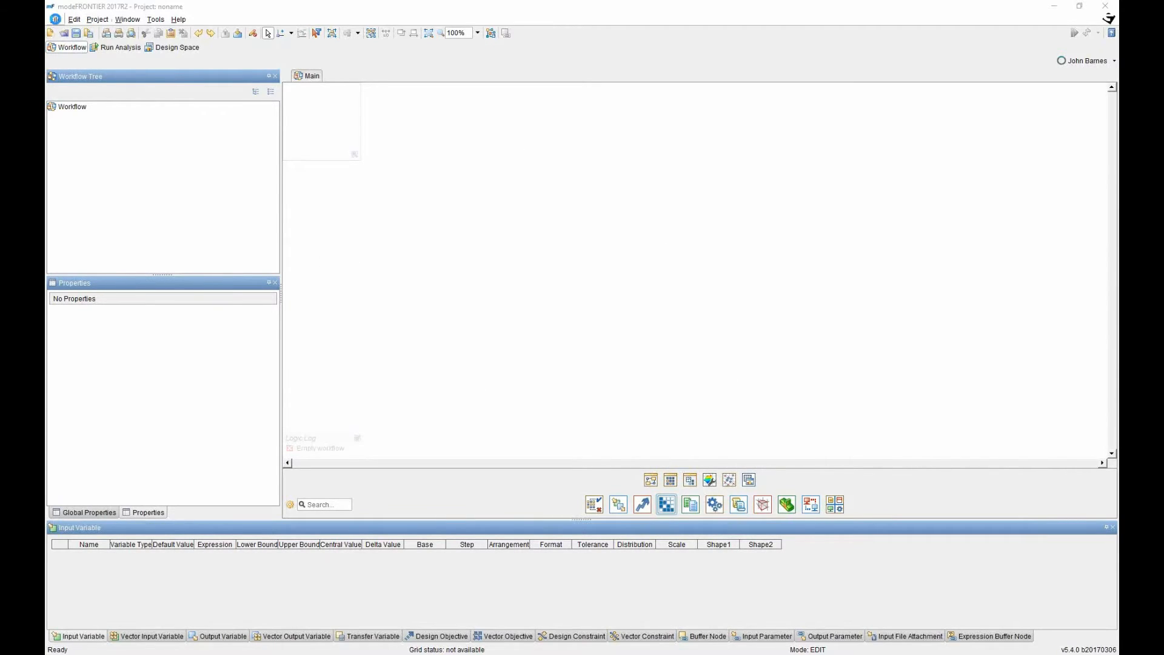
Open the File menu in the new, empty noname project.
left_click(55, 19)
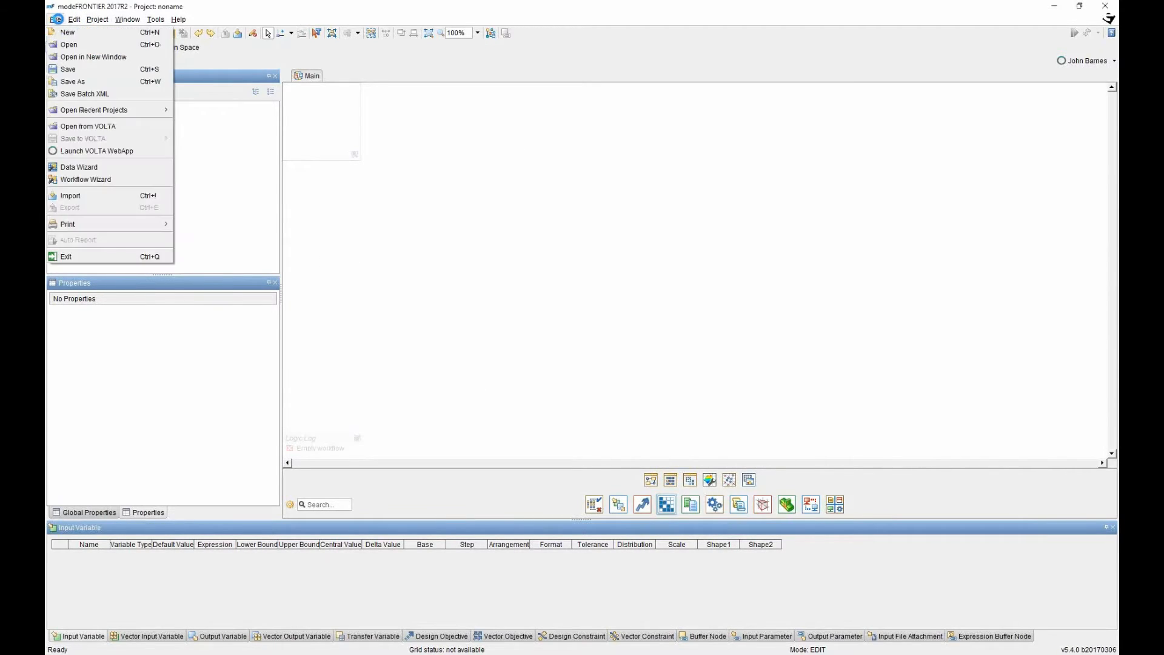
Load 20170322_CarburisationData.xlsx from the parent folder into the Data Import Wizard.
left_click(81, 168)
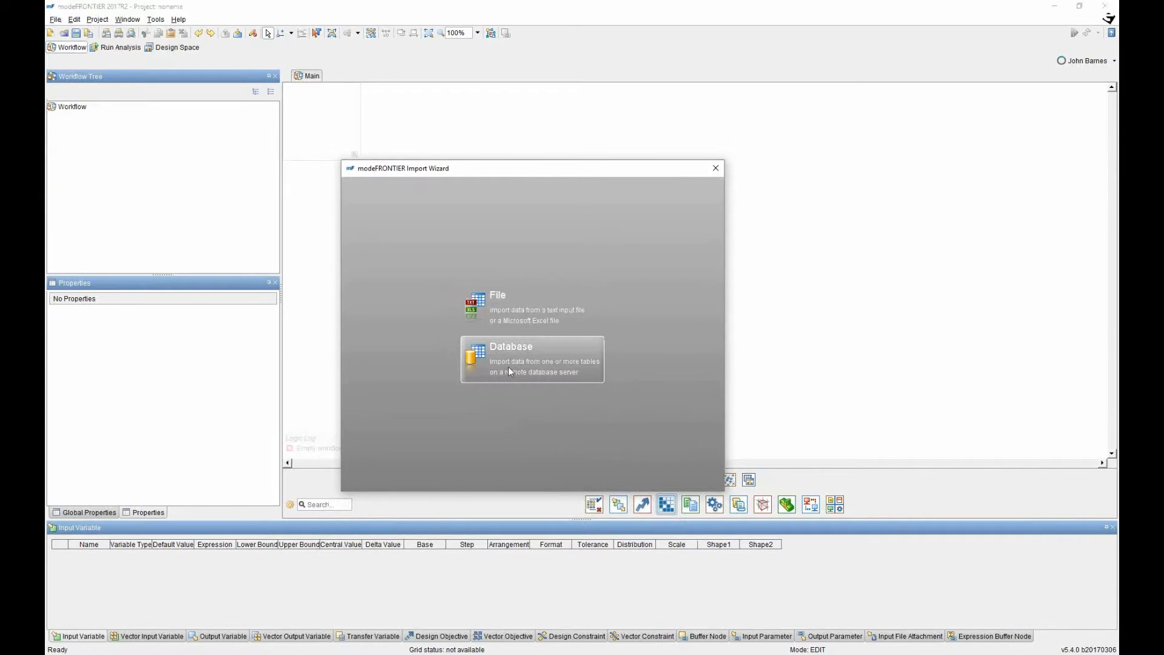
left_click(502, 308)
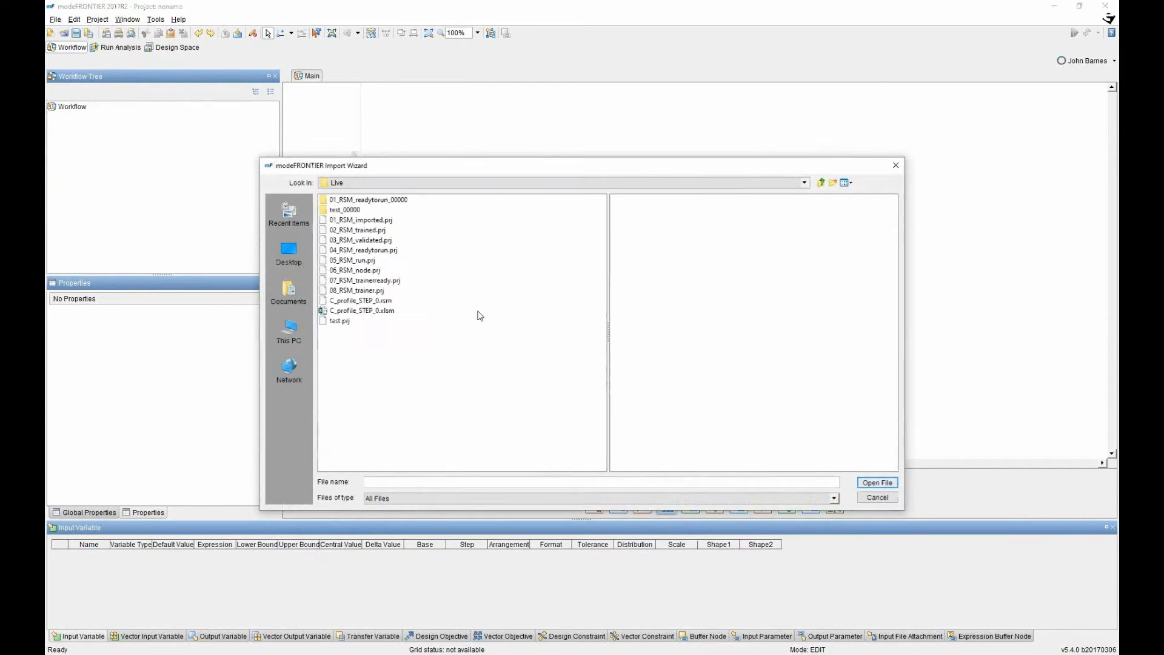
left_click(821, 183)
left_click(364, 261)
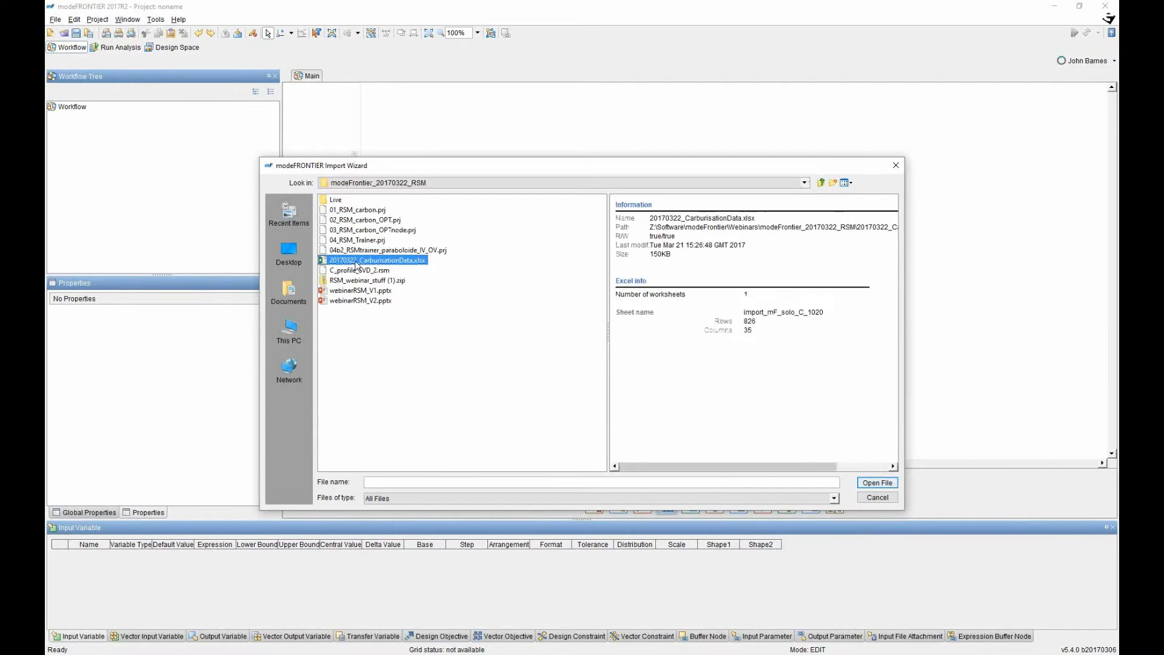
left_click(883, 485)
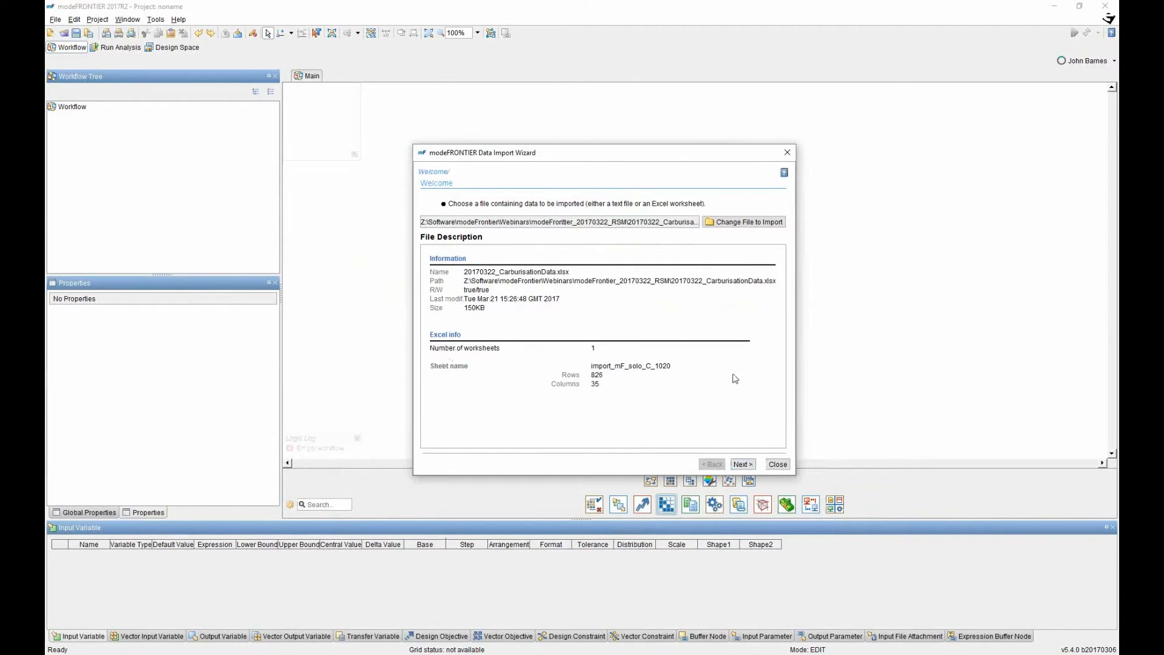
Check the units row and empty Column 27, then reach the Preview page with row 2 selected.
left_click(743, 464)
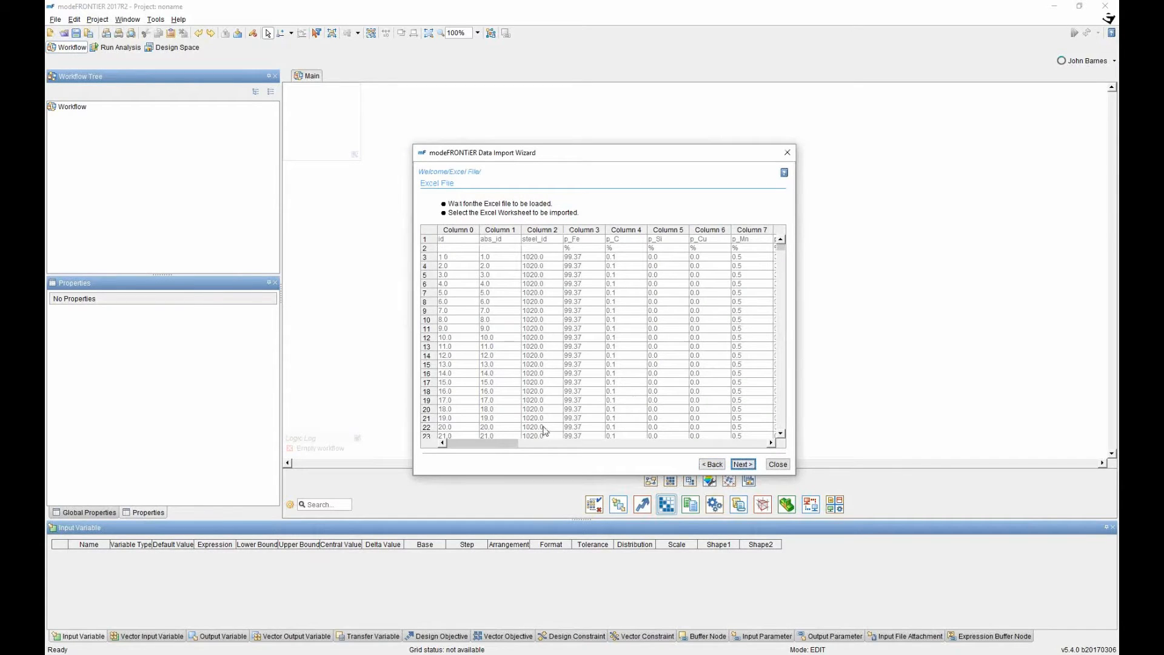
mouse_move(496, 444)
left_mouse_down()
mouse_move(729, 449)
mouse_move(479, 448)
left_mouse_up()
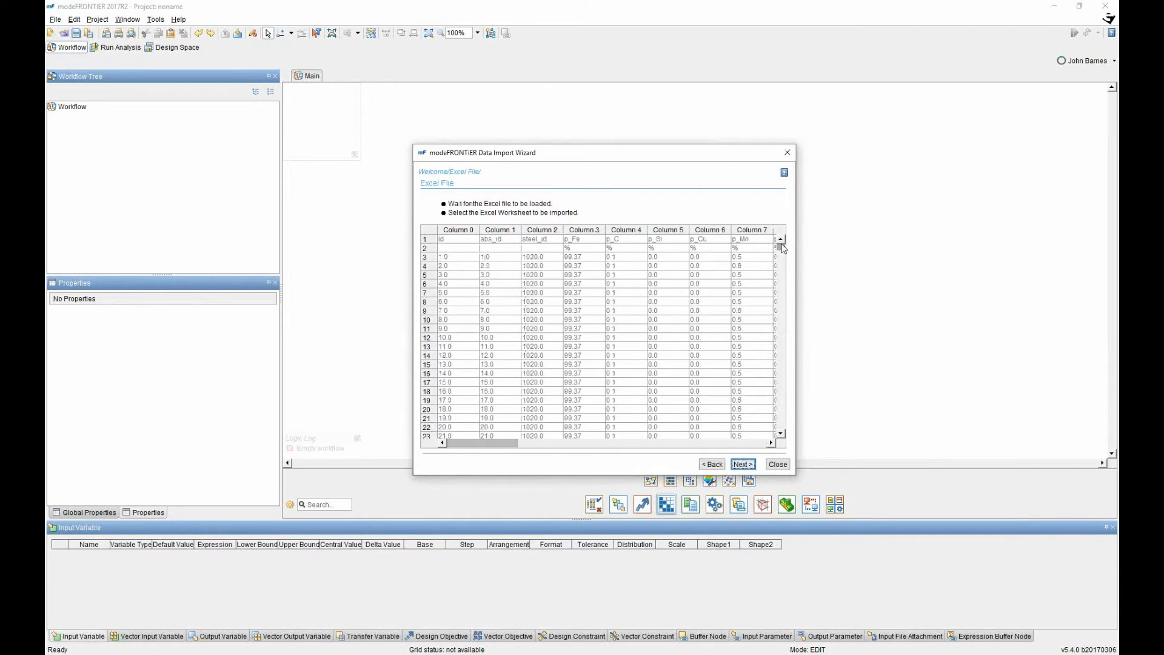
mouse_move(783, 251)
left_mouse_down()
mouse_move(789, 428)
mouse_move(782, 242)
left_mouse_up()
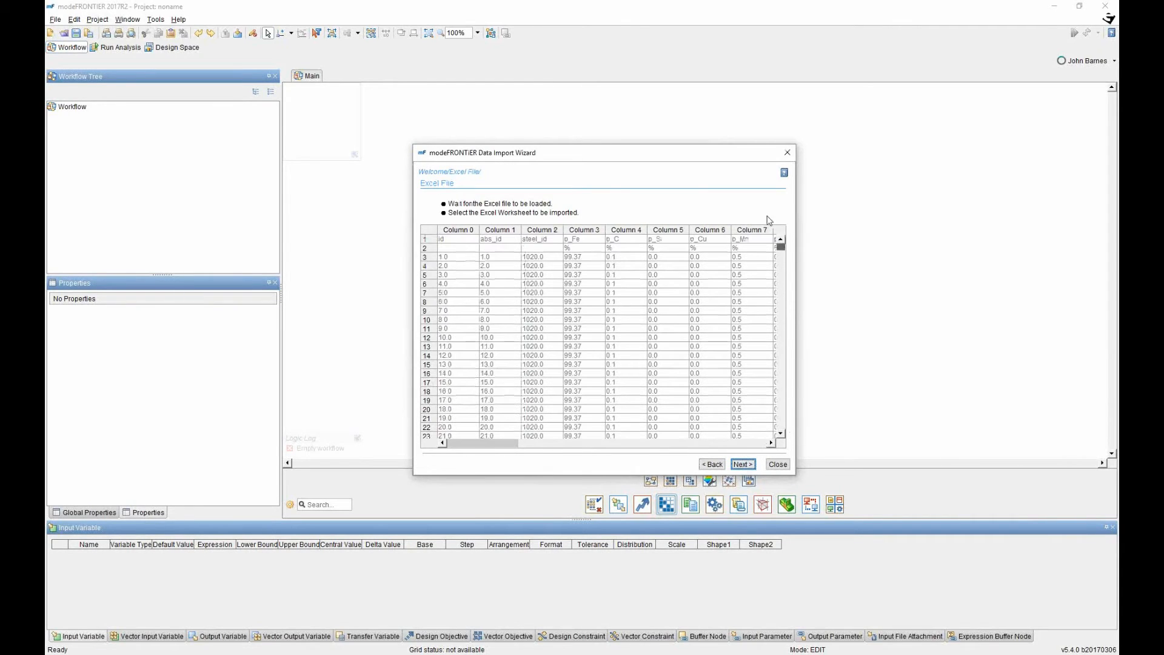
left_click(427, 248)
left_click_drag(472, 442, 700, 446)
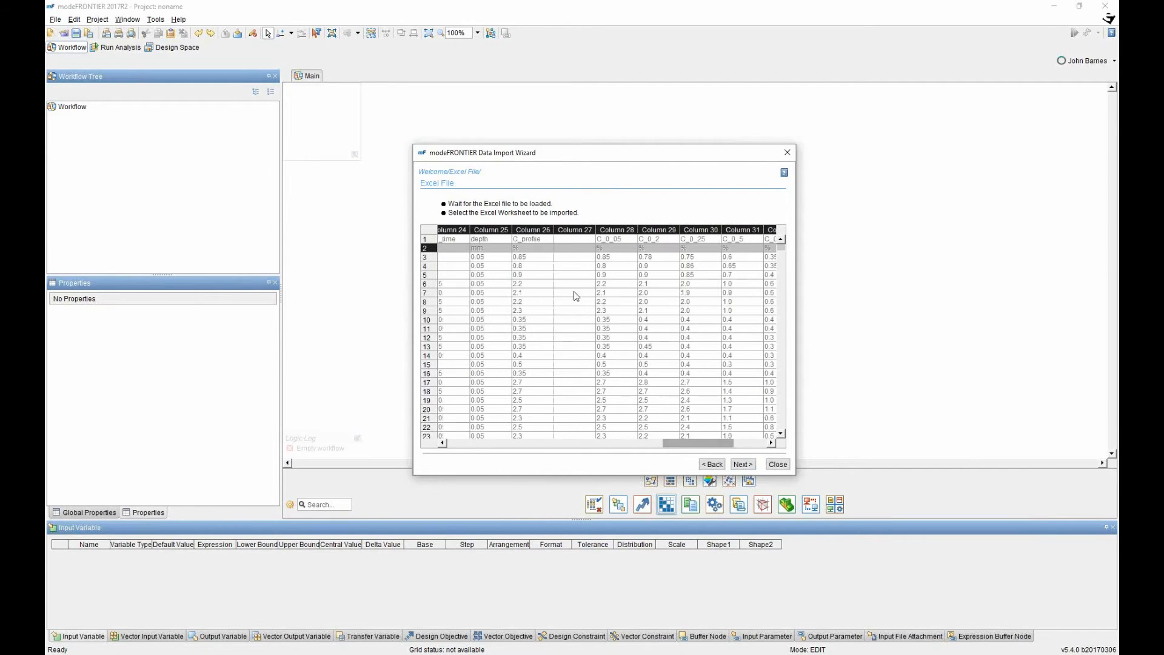
left_click(576, 232)
left_click(748, 466)
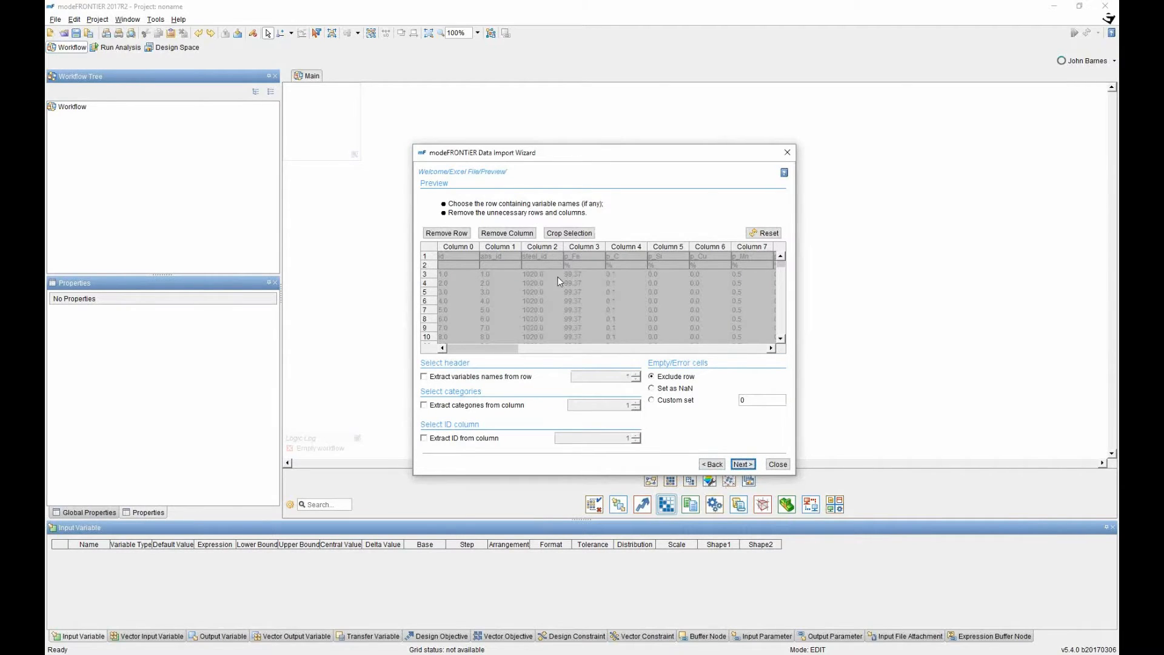
left_click(430, 265)
Remove row 2 (units), the abs_id column and the empty Column 27 from the preview.
left_click(464, 234)
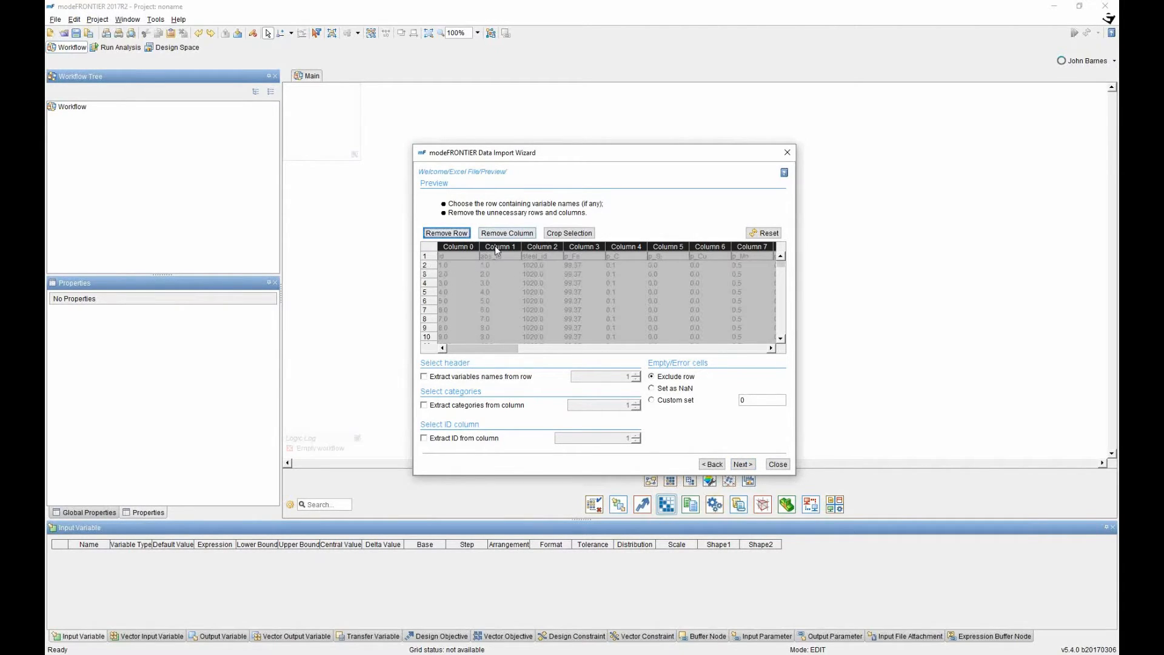
left_click(497, 248)
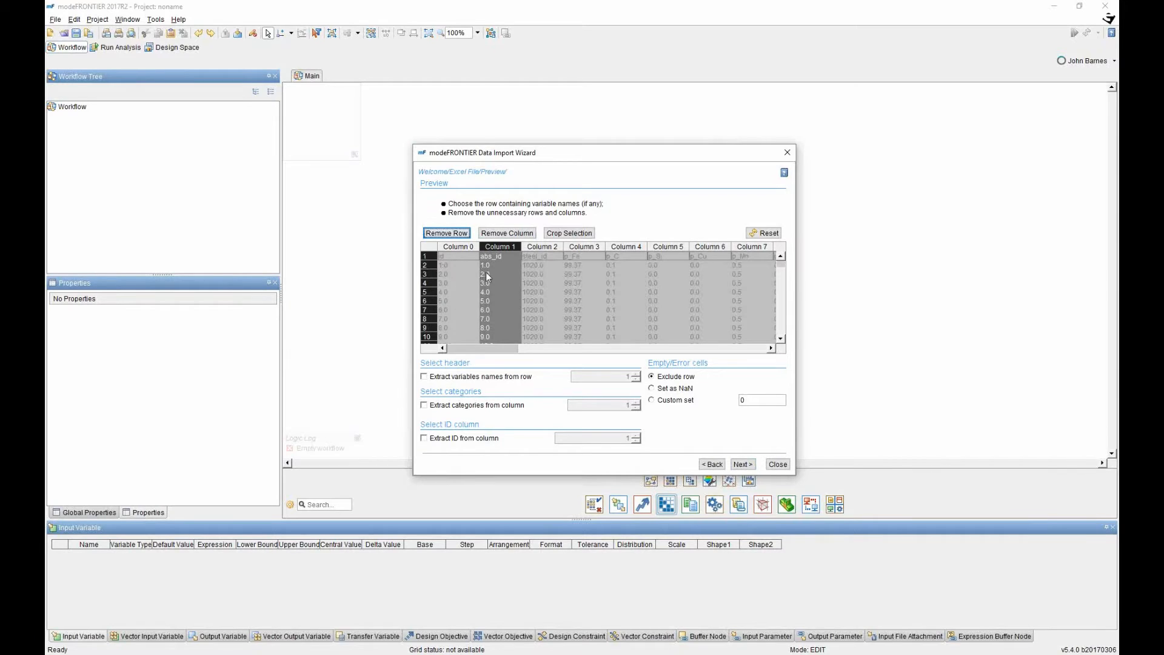
left_click(507, 234)
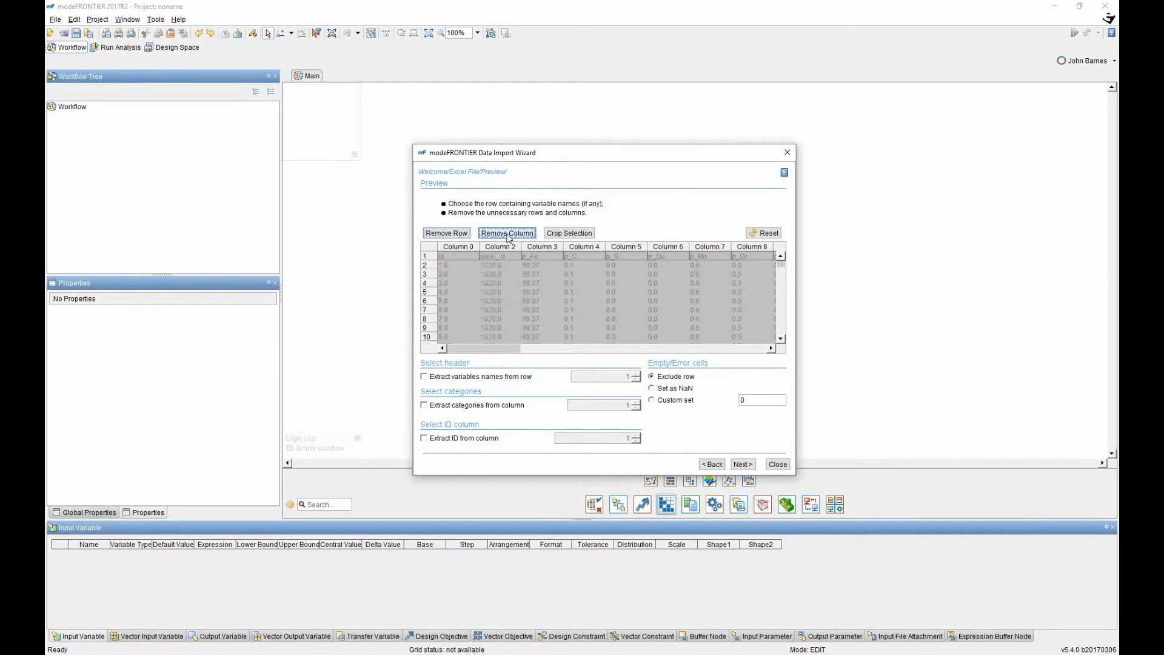
left_click_drag(496, 349, 695, 350)
left_click(610, 247)
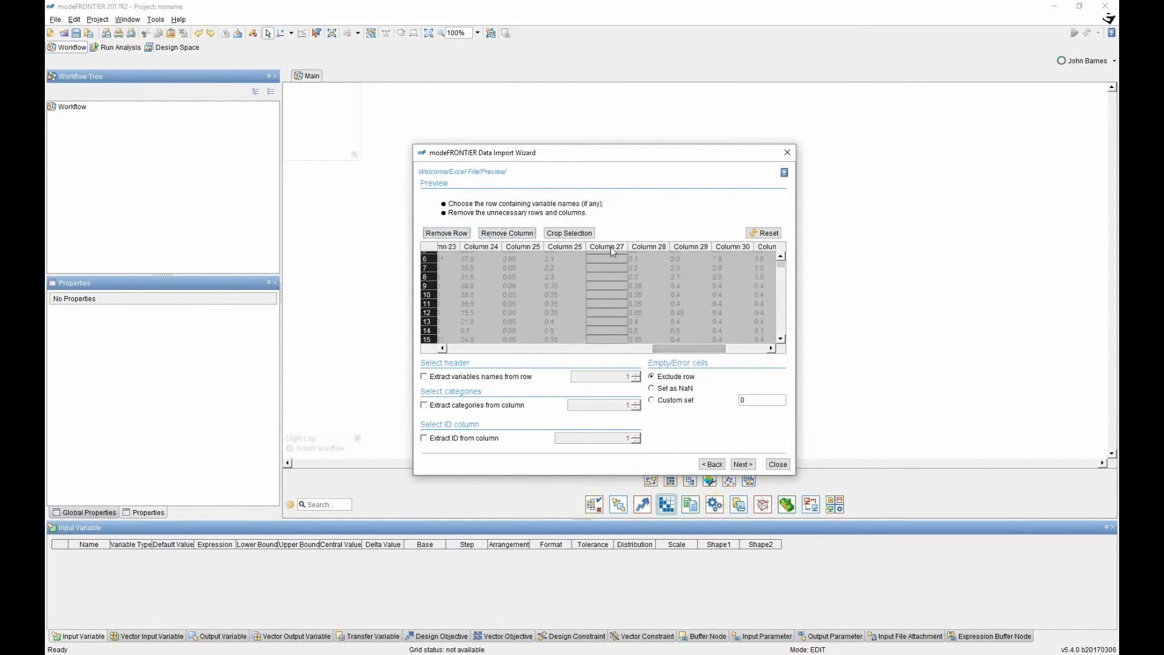
left_click(507, 233)
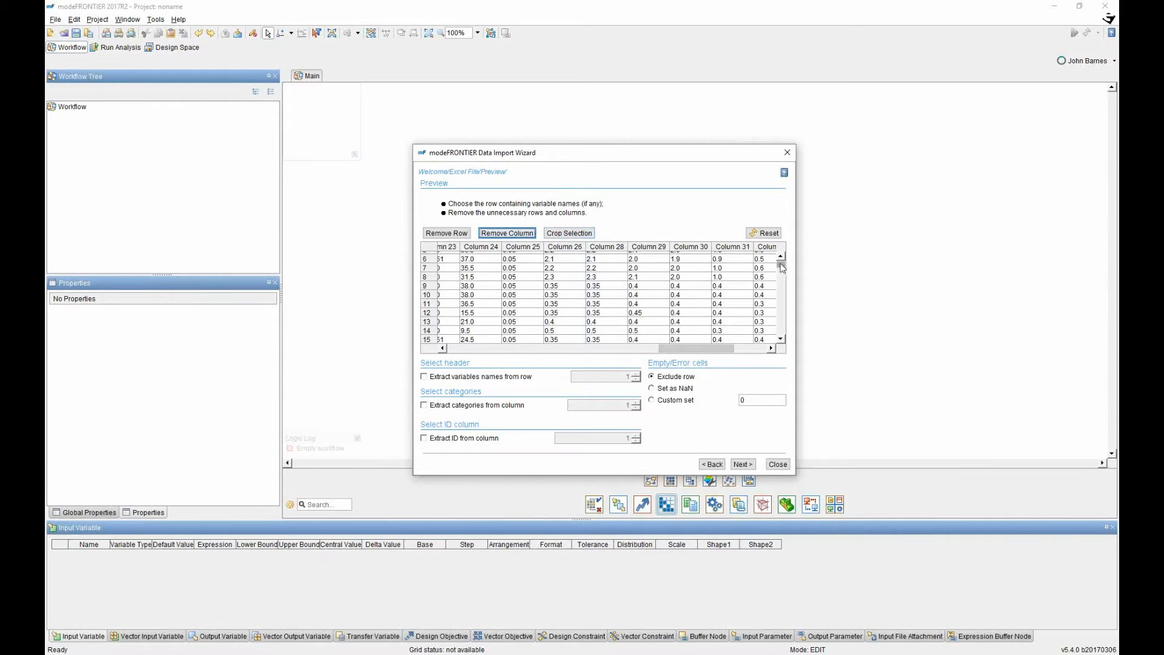
left_click_drag(782, 267, 782, 261)
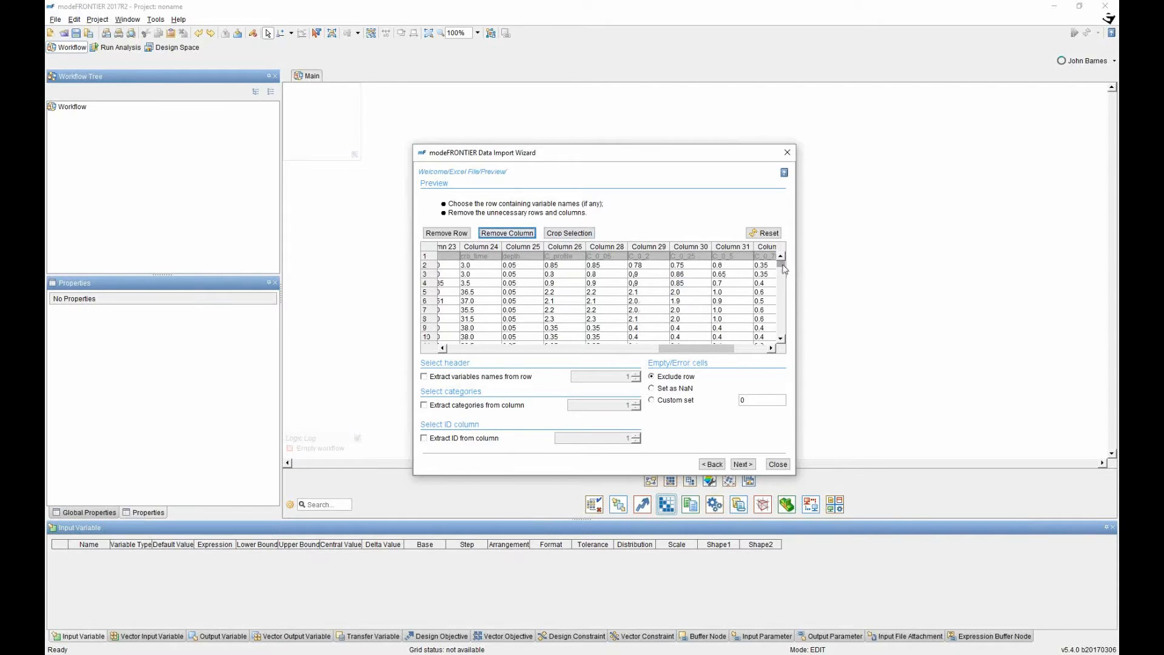
mouse_move(782, 265)
left_mouse_down()
mouse_move(785, 288)
mouse_move(787, 275)
left_mouse_up()
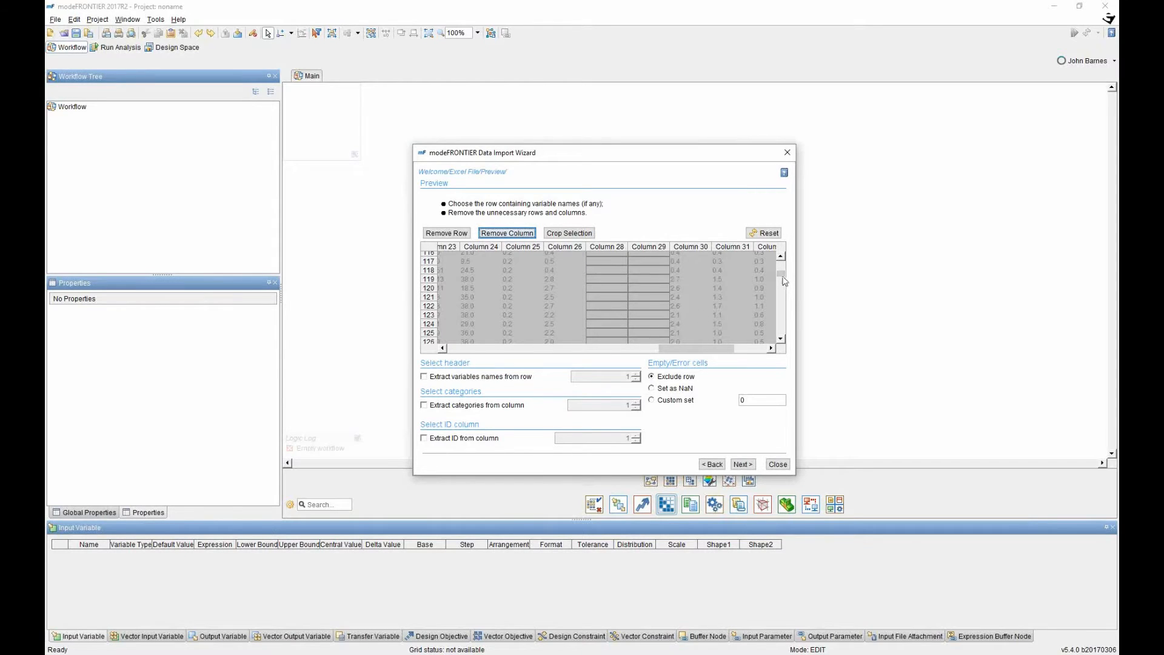
left_click_drag(782, 275, 782, 261)
left_click_drag(691, 348, 723, 348)
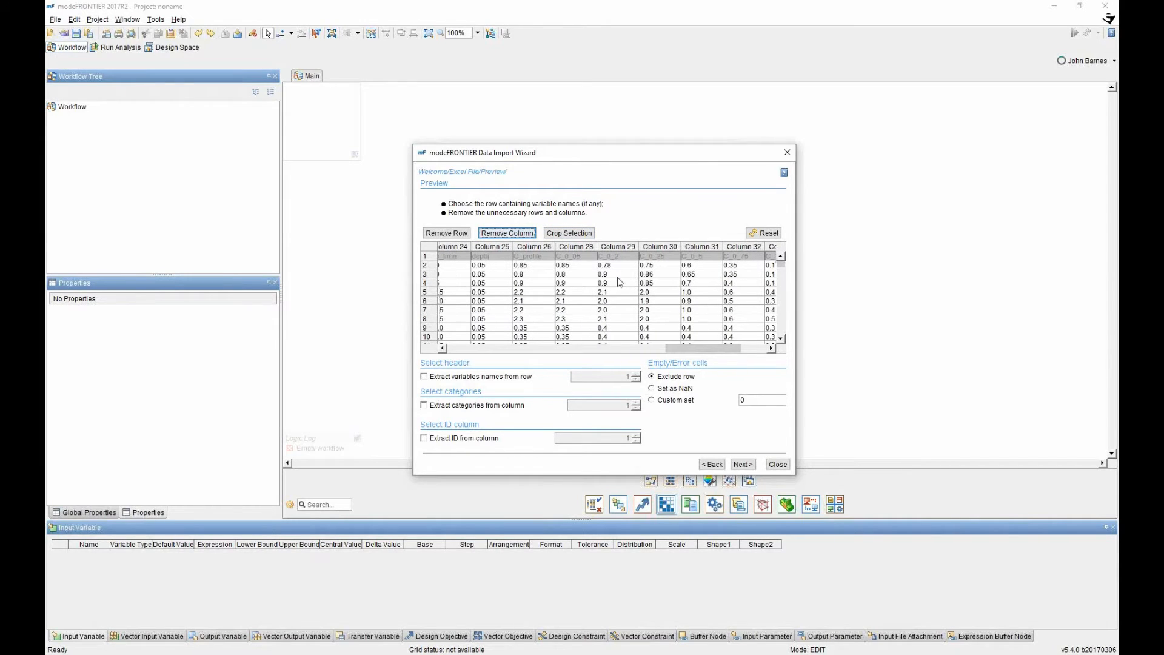
Delete the extra profile columns 28–35 and the composition columns 3–21.
left_click(570, 246)
left_click_drag(722, 348, 763, 345)
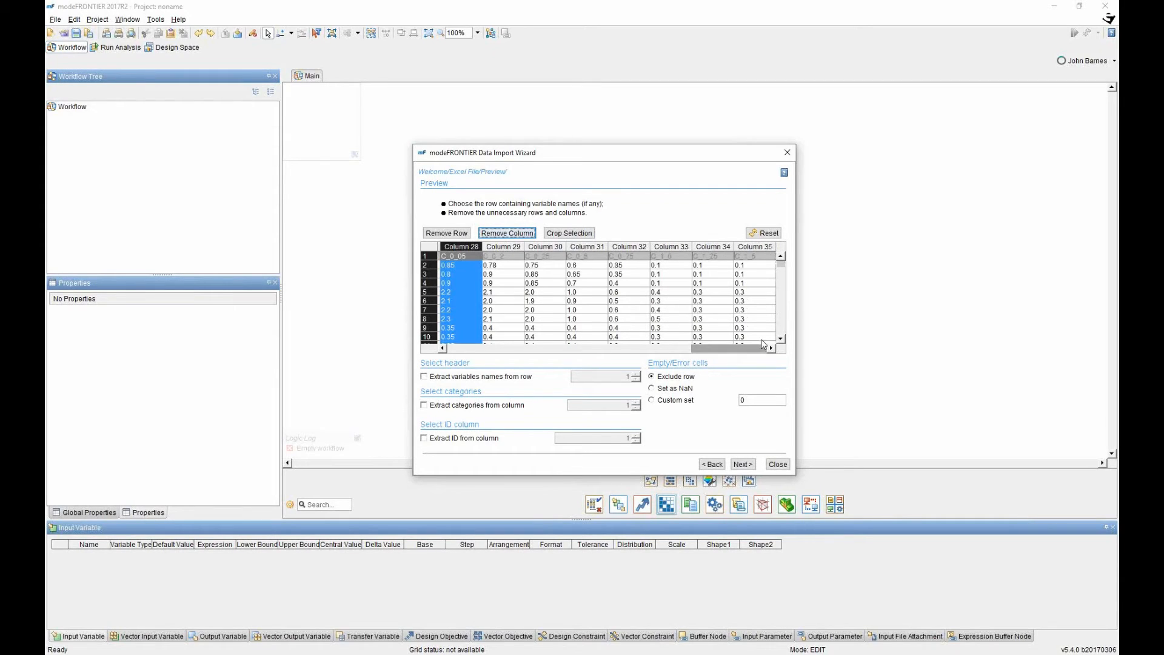
left_click(756, 248, "shift")
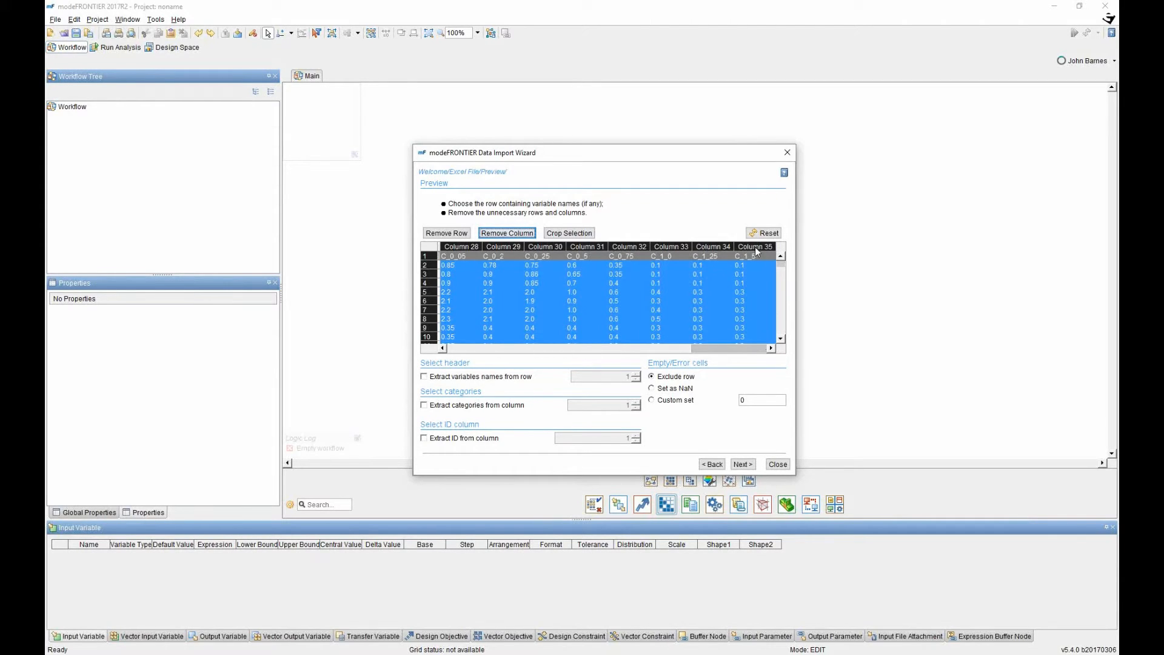
left_click(525, 235)
left_click_drag(715, 349, 491, 348)
left_click(541, 247)
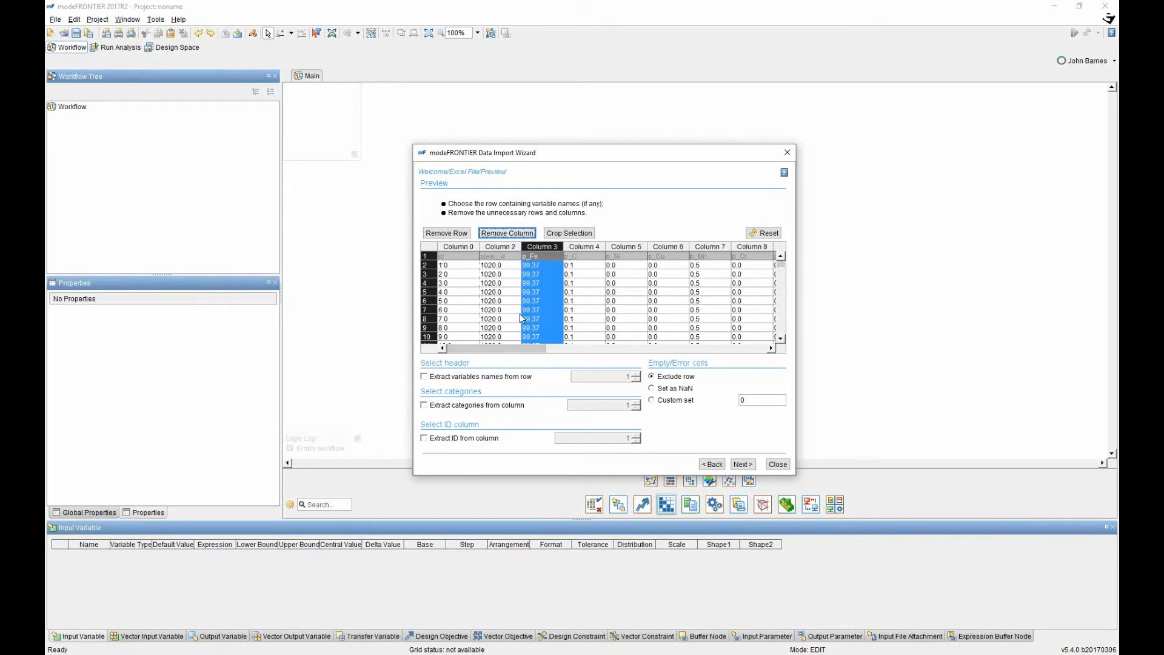
left_click_drag(501, 349, 679, 356)
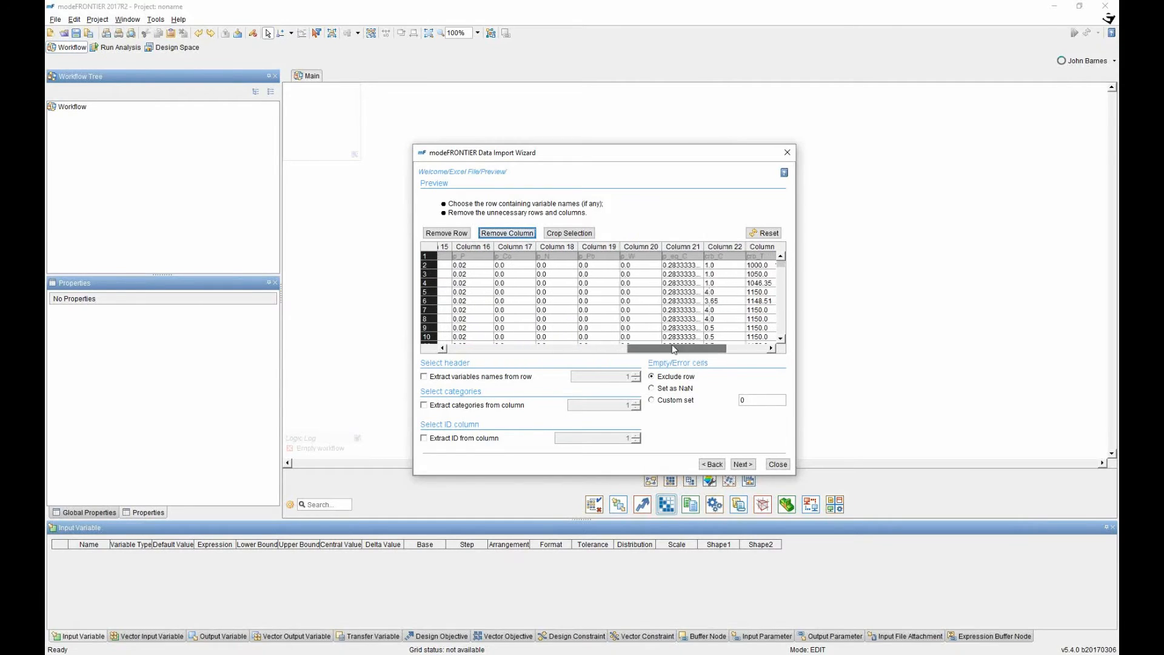
left_click(695, 247, "shift")
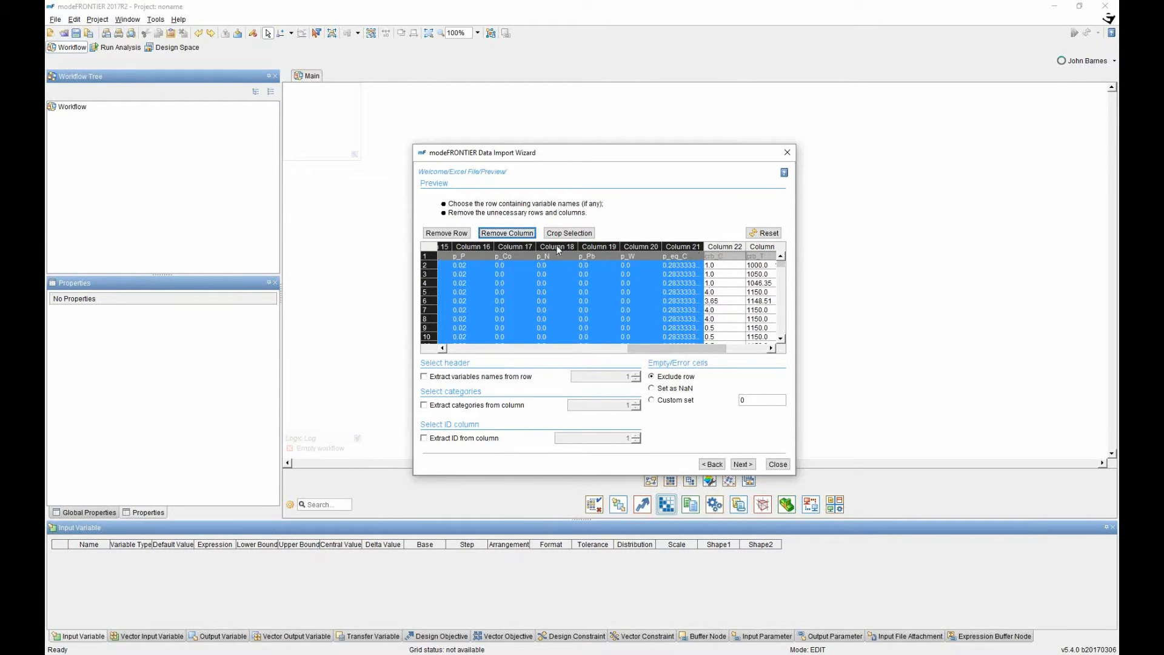
left_click(507, 233)
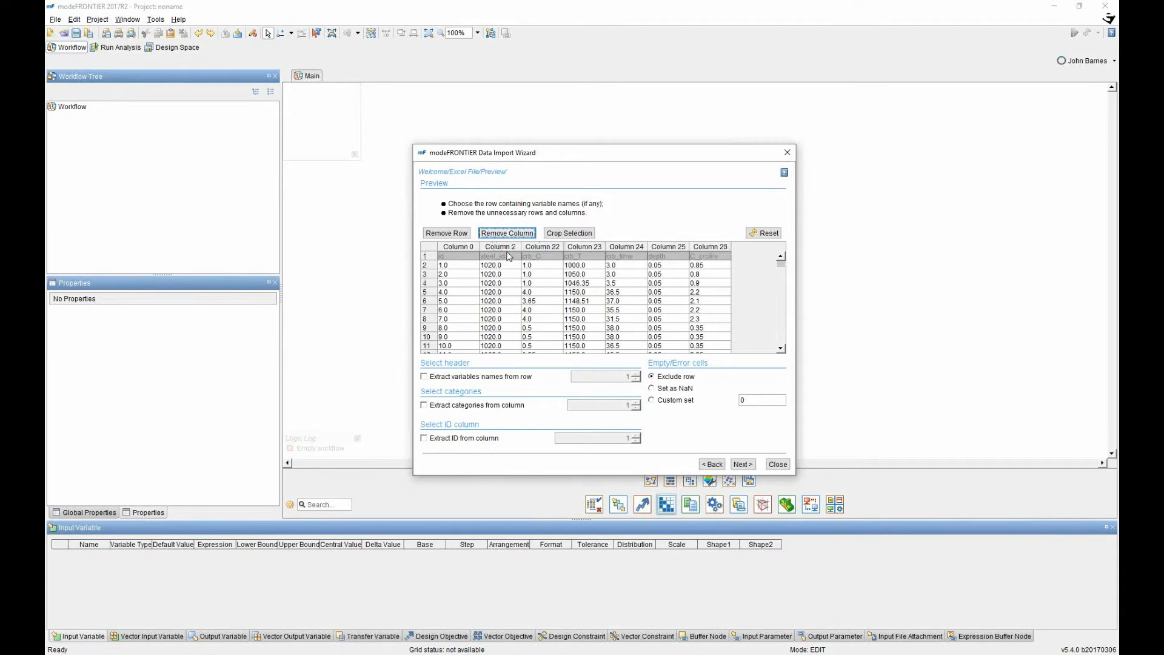
Take variable names from row 1 and design IDs from Column 0, then continue.
left_click_drag(497, 248, 683, 247)
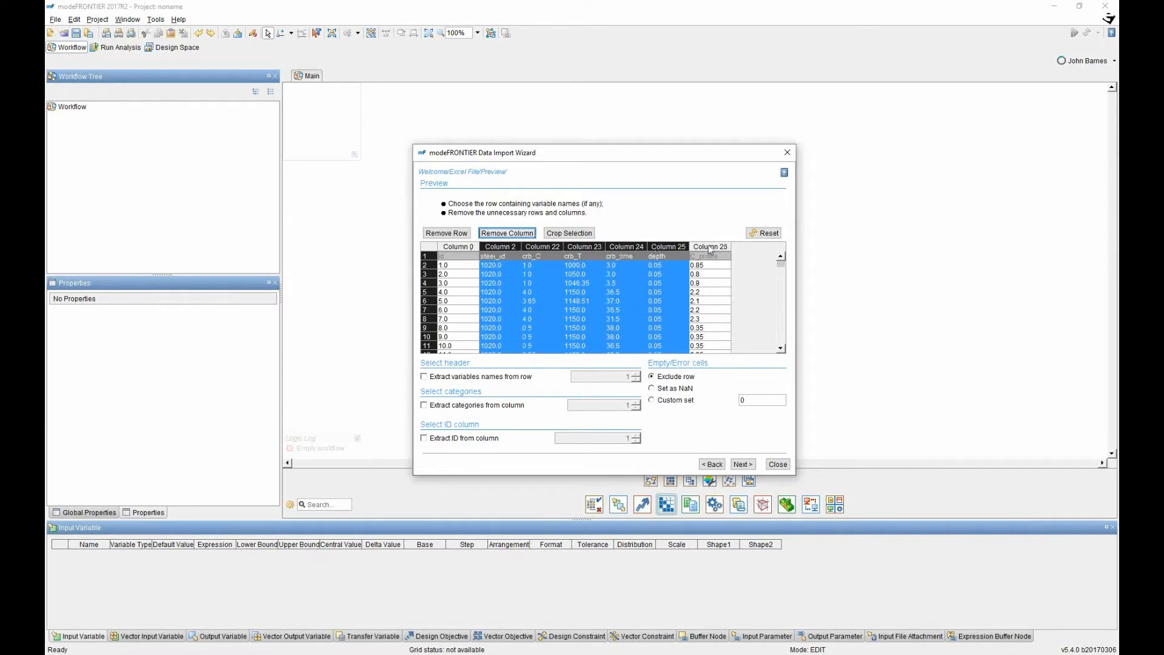
left_click(711, 248)
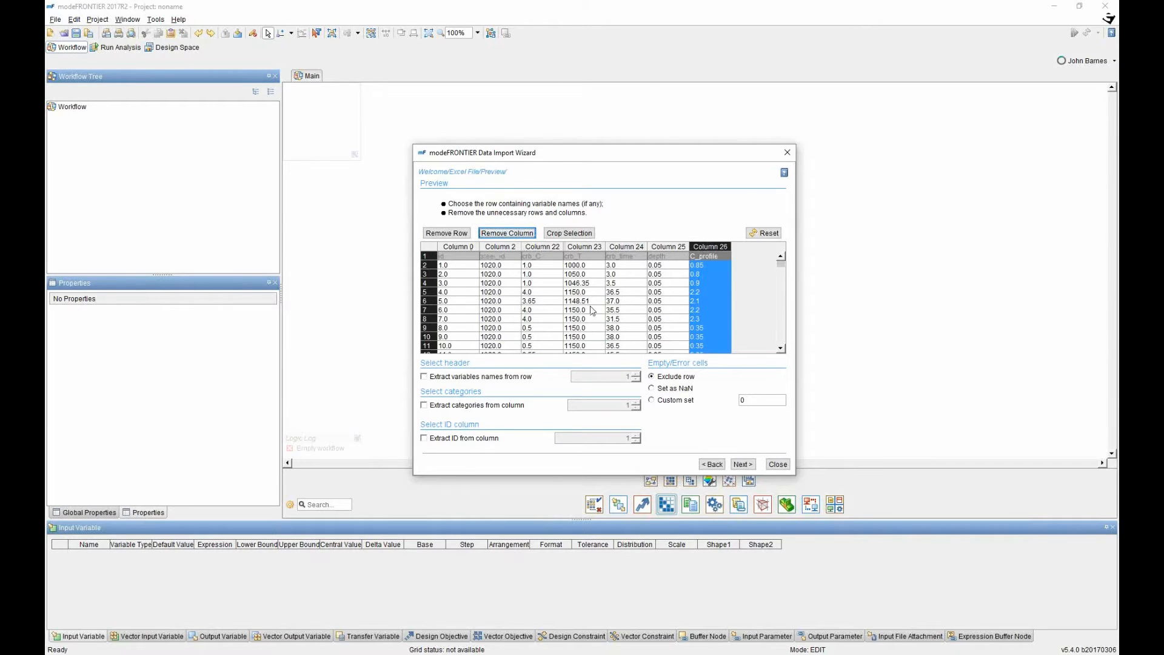
scroll(732, 289, "down", 20)
scroll(782, 270, "up", 20)
left_click(424, 377)
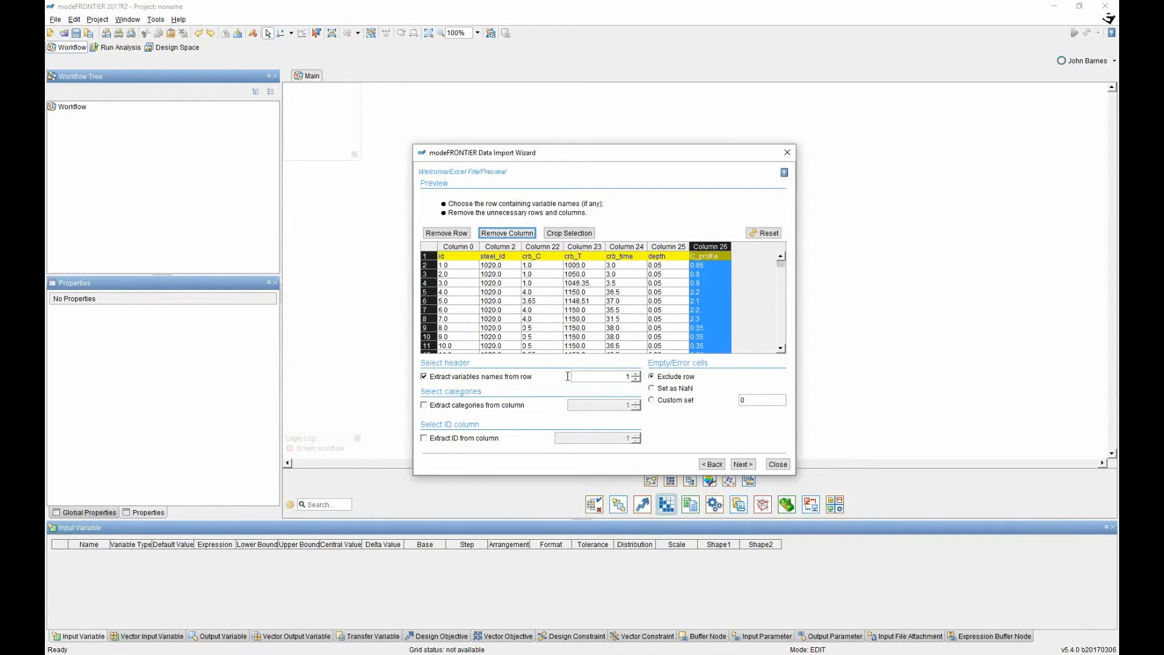
left_click(636, 376)
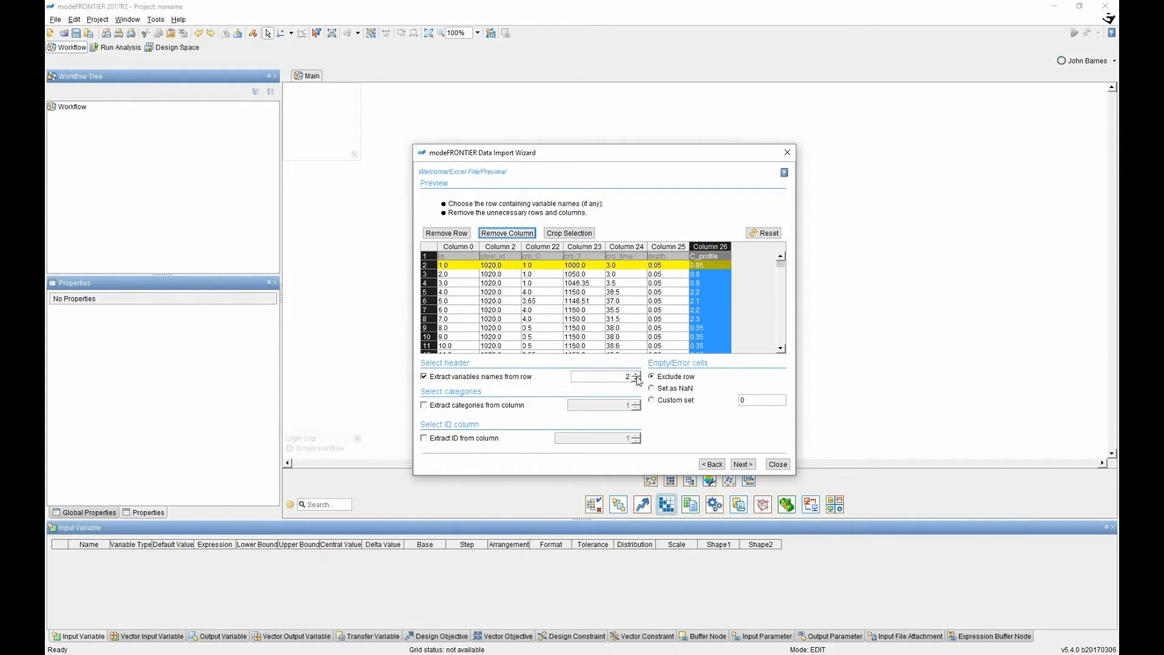
left_click(637, 380)
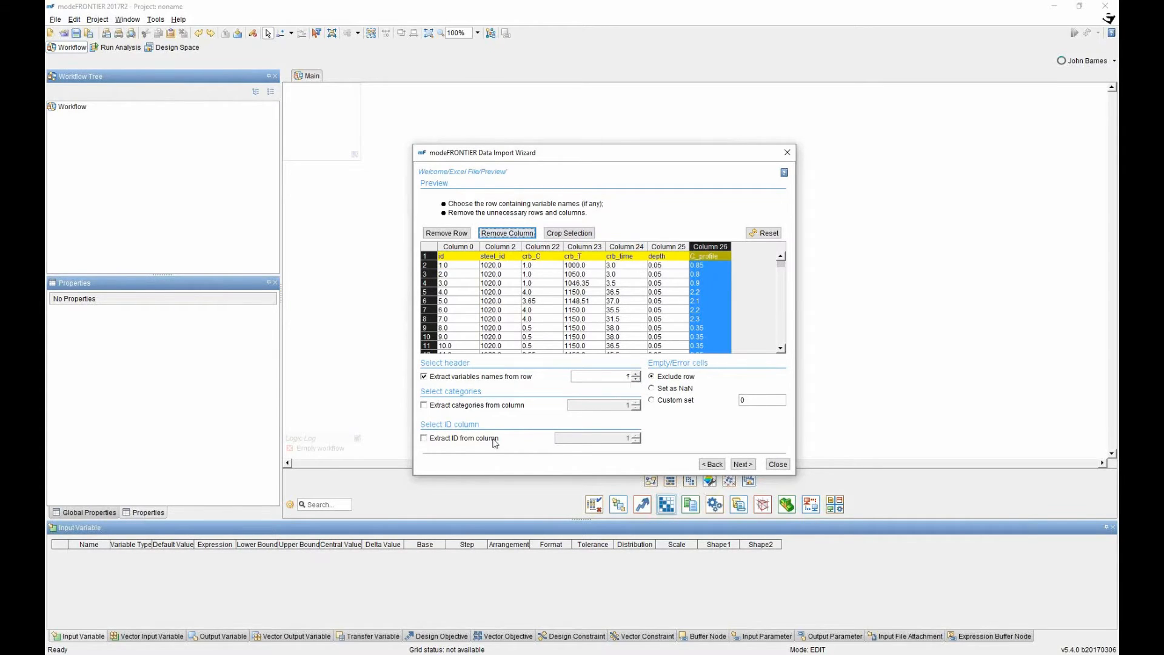
left_click(424, 439)
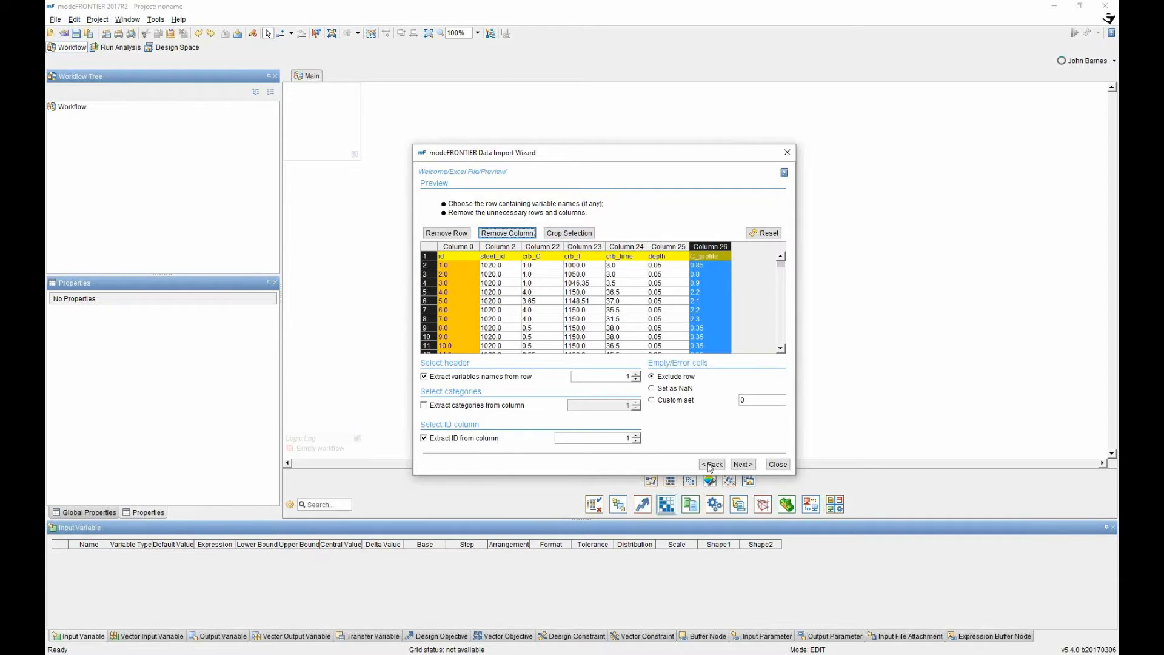
left_click(742, 465)
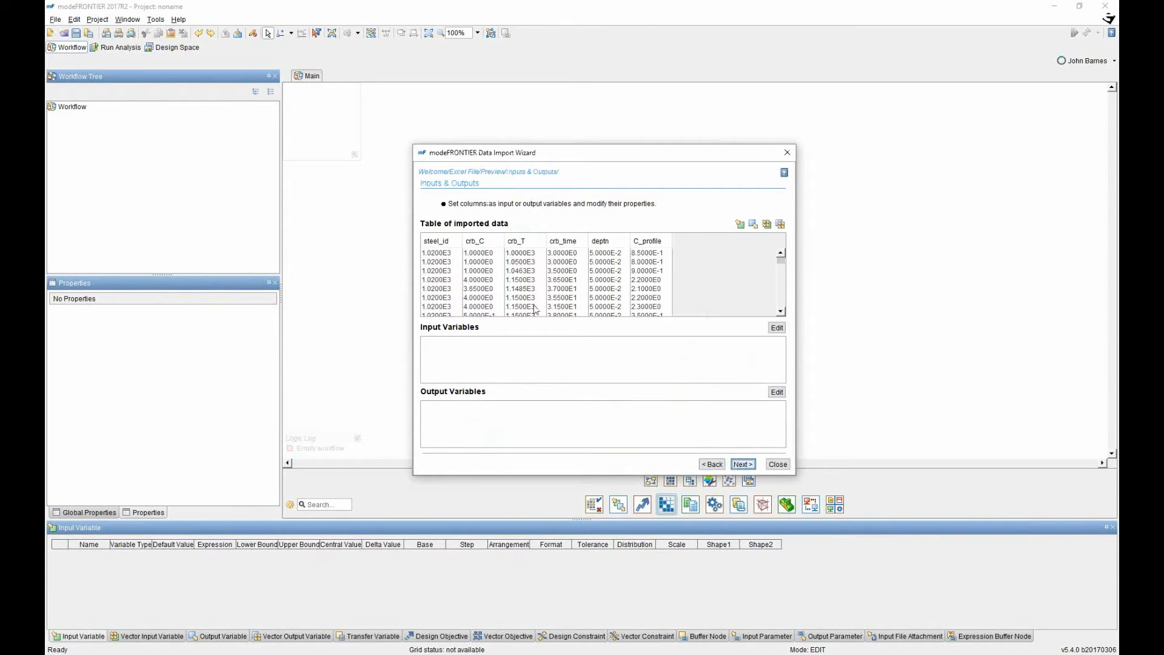
Set steel_id, crb_C, crb_T, crb_time and depth as inputs and C_profile as output.
left_click(433, 242)
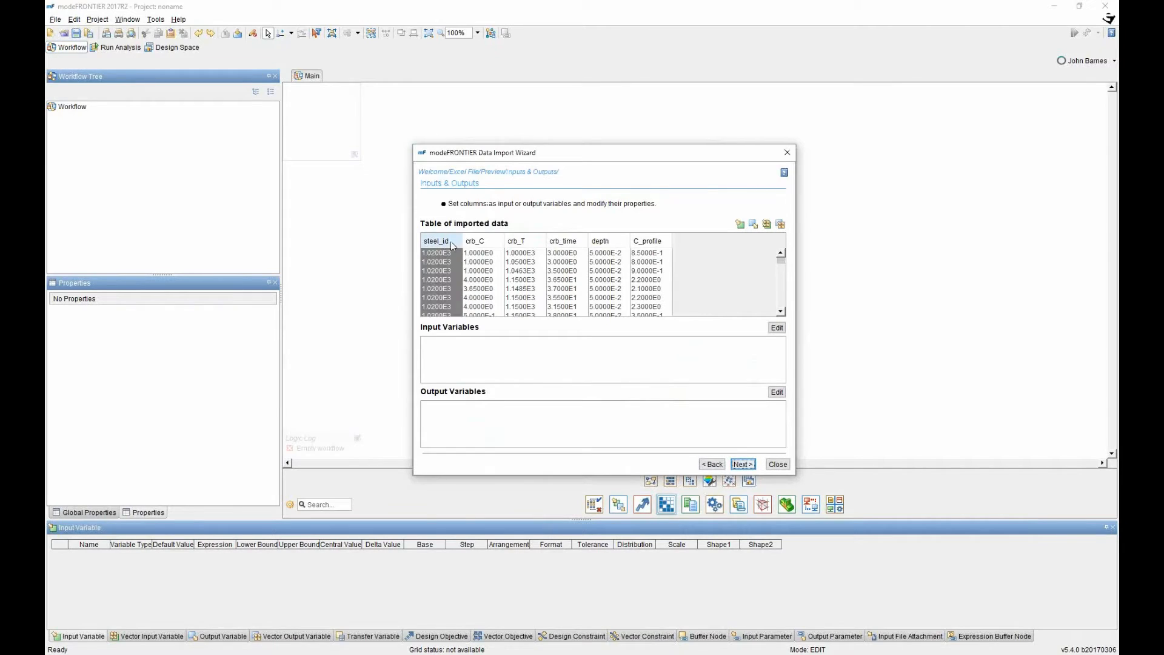
left_click_drag(446, 243, 604, 243)
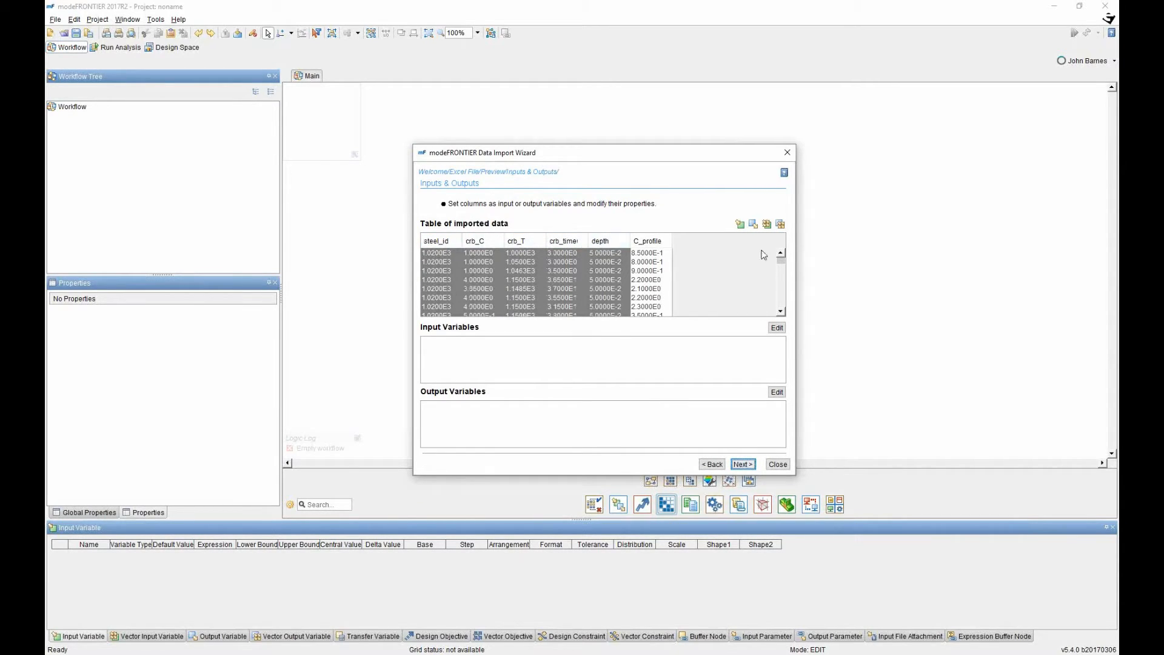
left_click(740, 224)
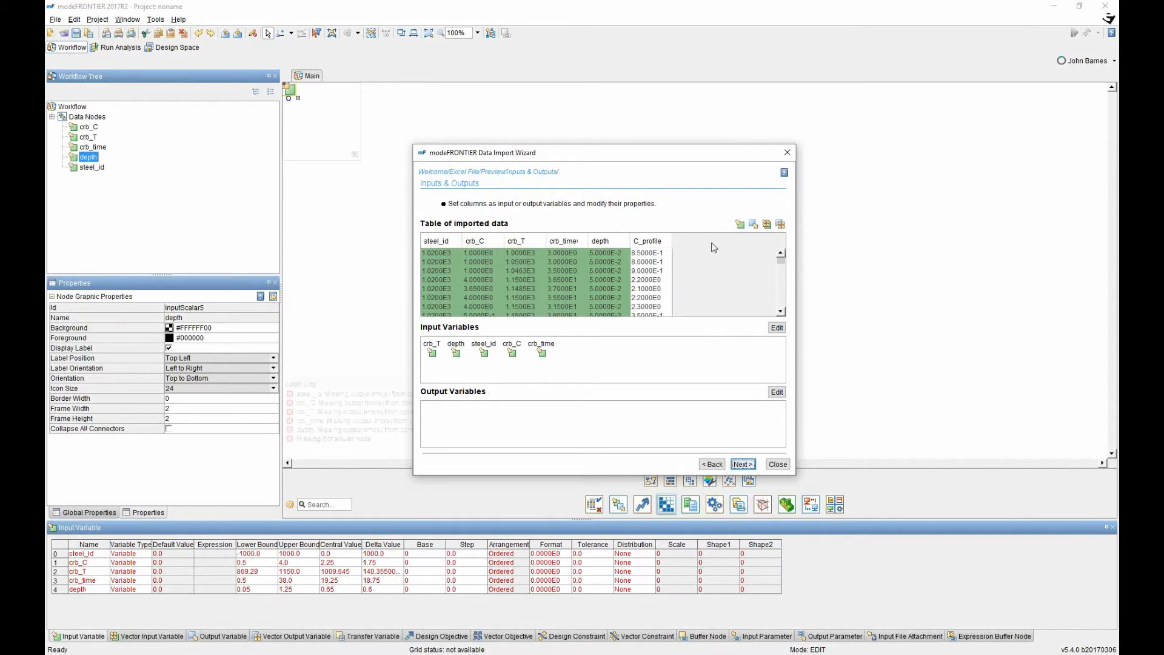
left_click(666, 246)
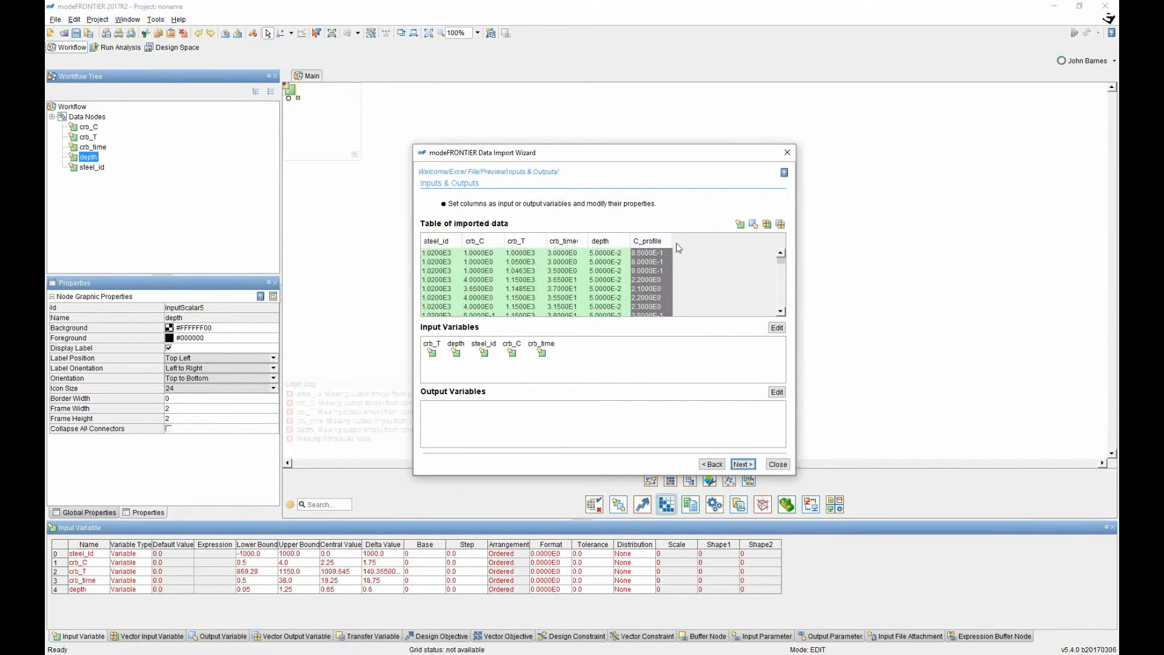
left_click(754, 224)
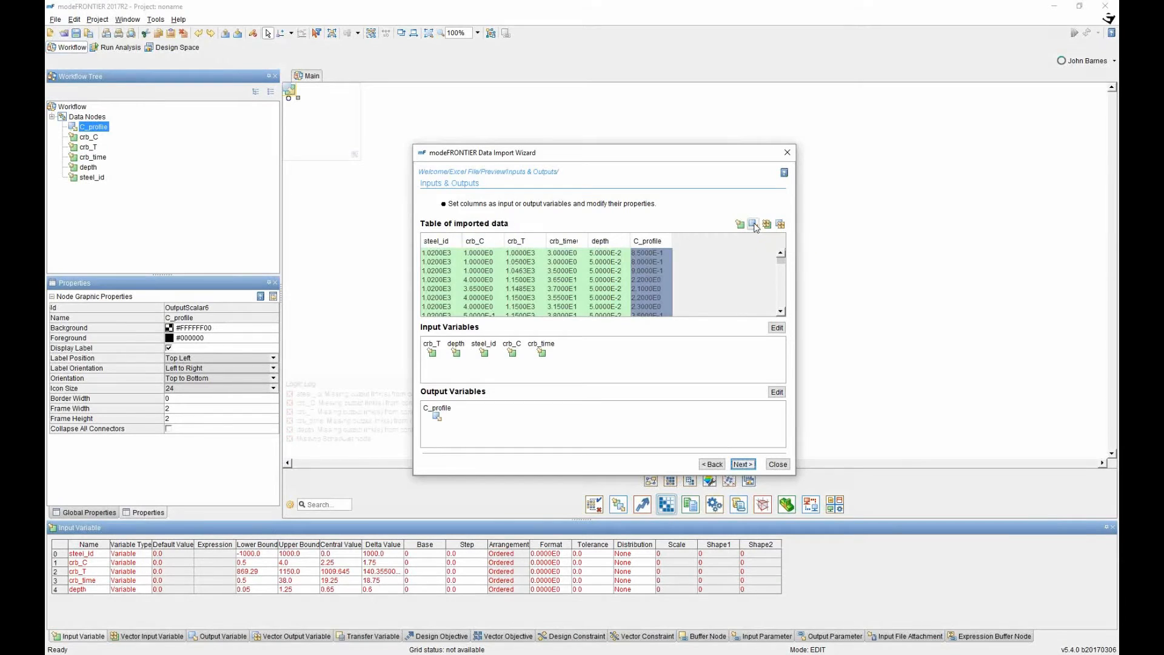
left_click(743, 464)
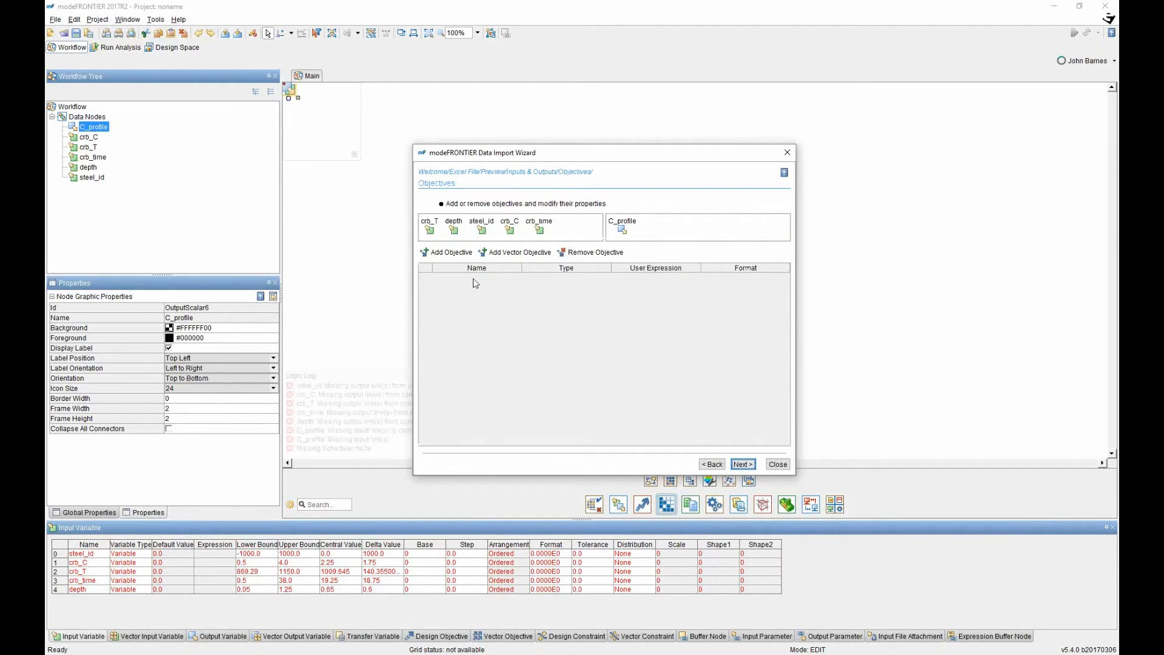
Add a Maximize objective named max_C with expression C_profile.
left_click(451, 252)
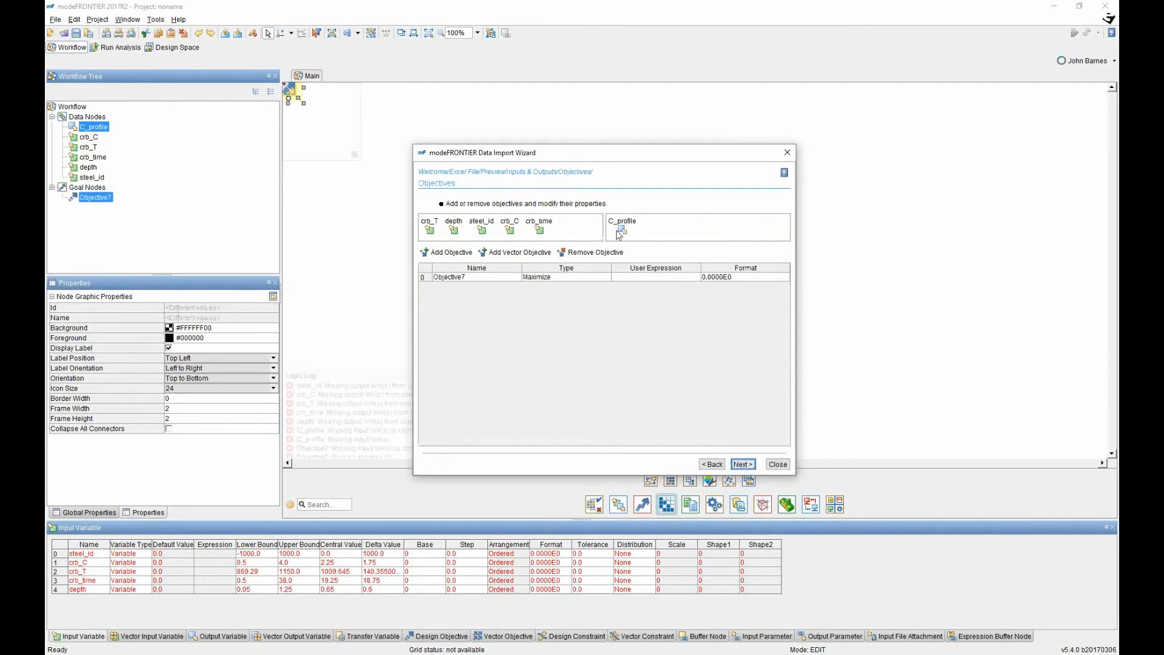
left_click(691, 277)
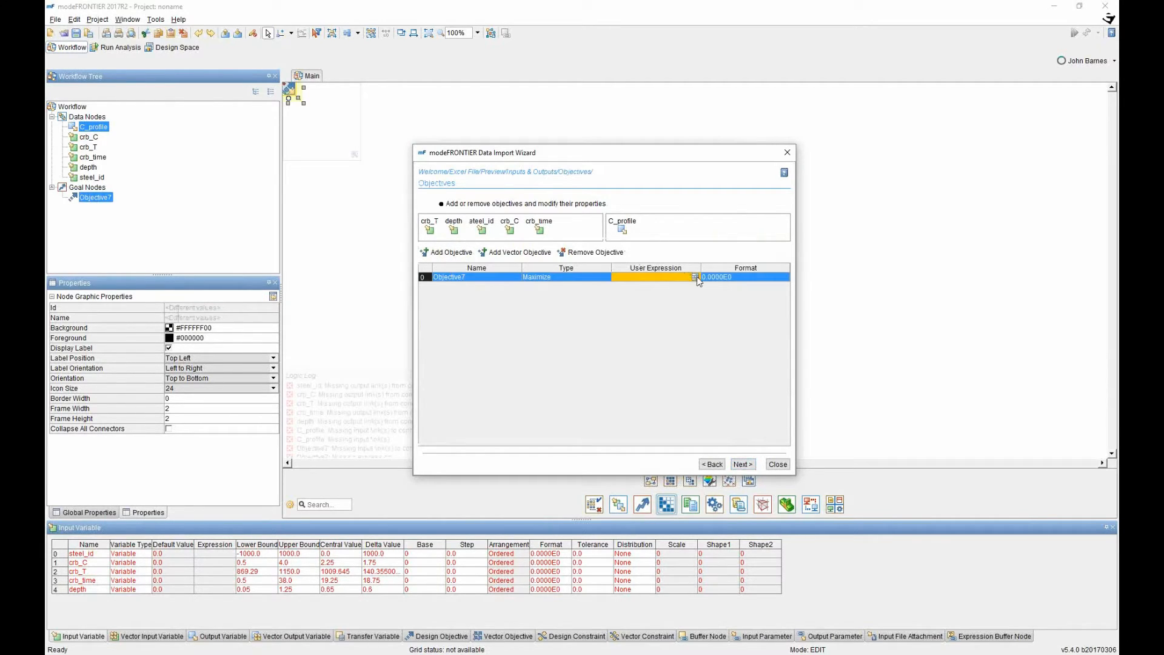
left_click(695, 277)
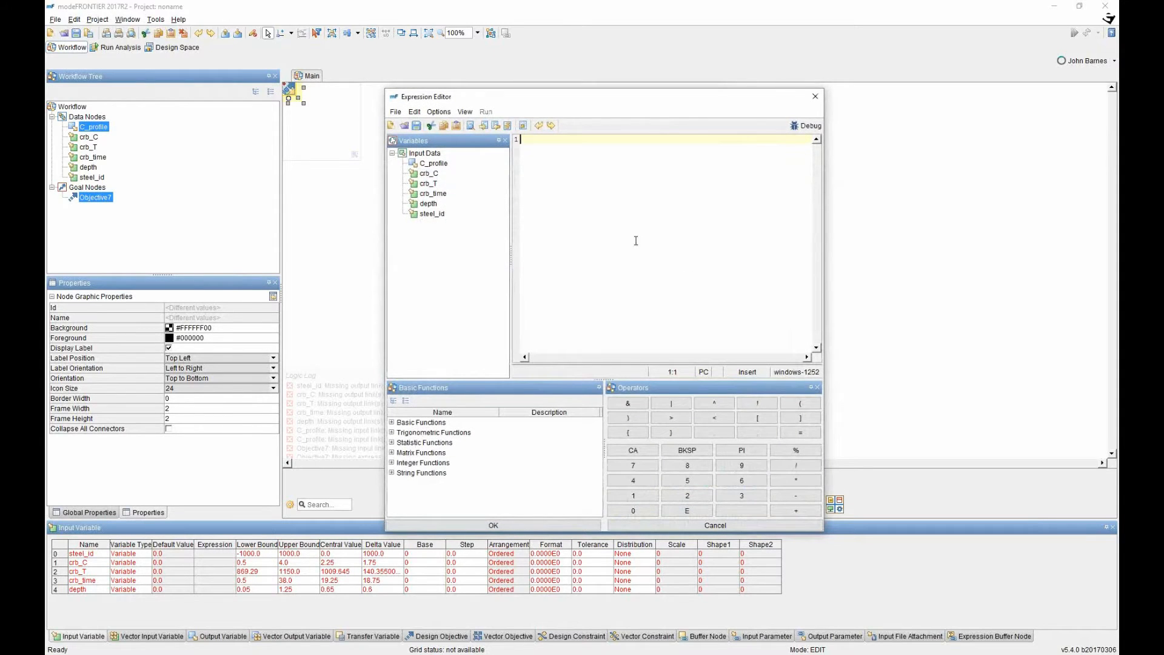
double_click(433, 164)
left_click(527, 525)
left_click_drag(622, 156, 677, 122)
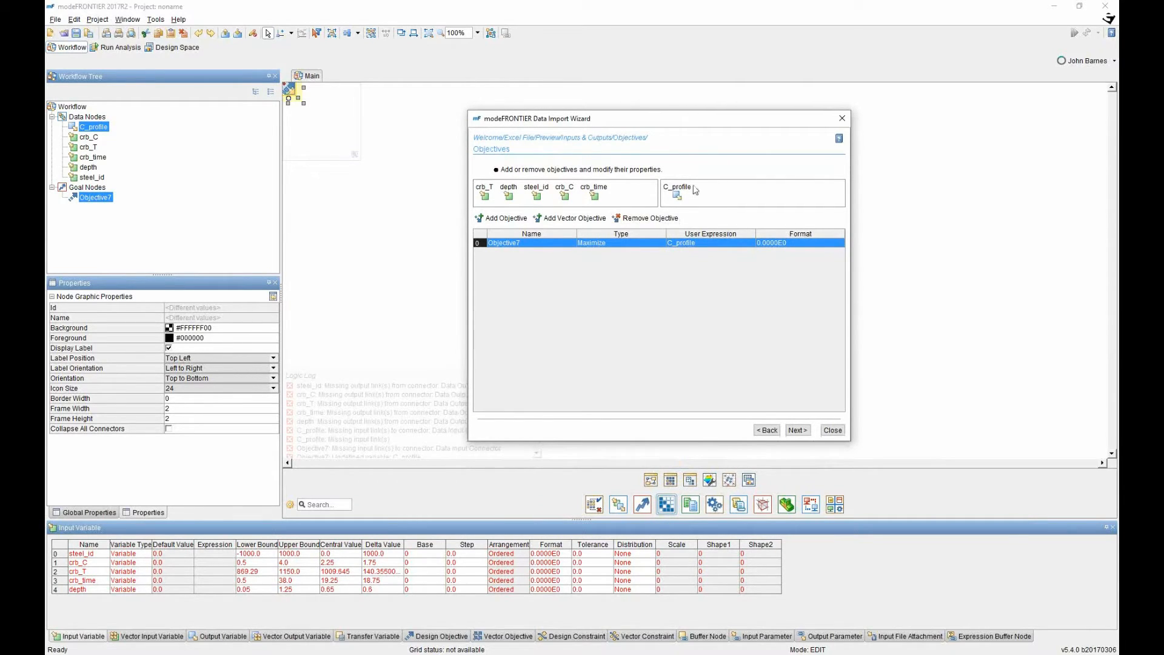
double_click(519, 245)
type("max_C")
key("Return")
left_click(613, 243)
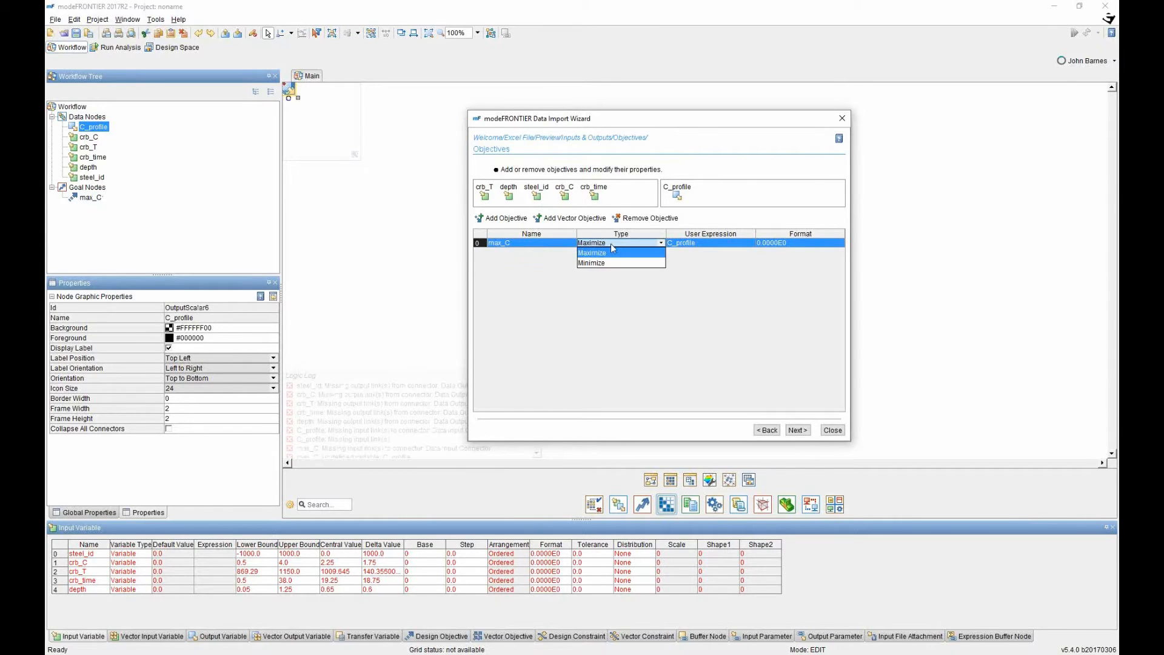
left_click(601, 253)
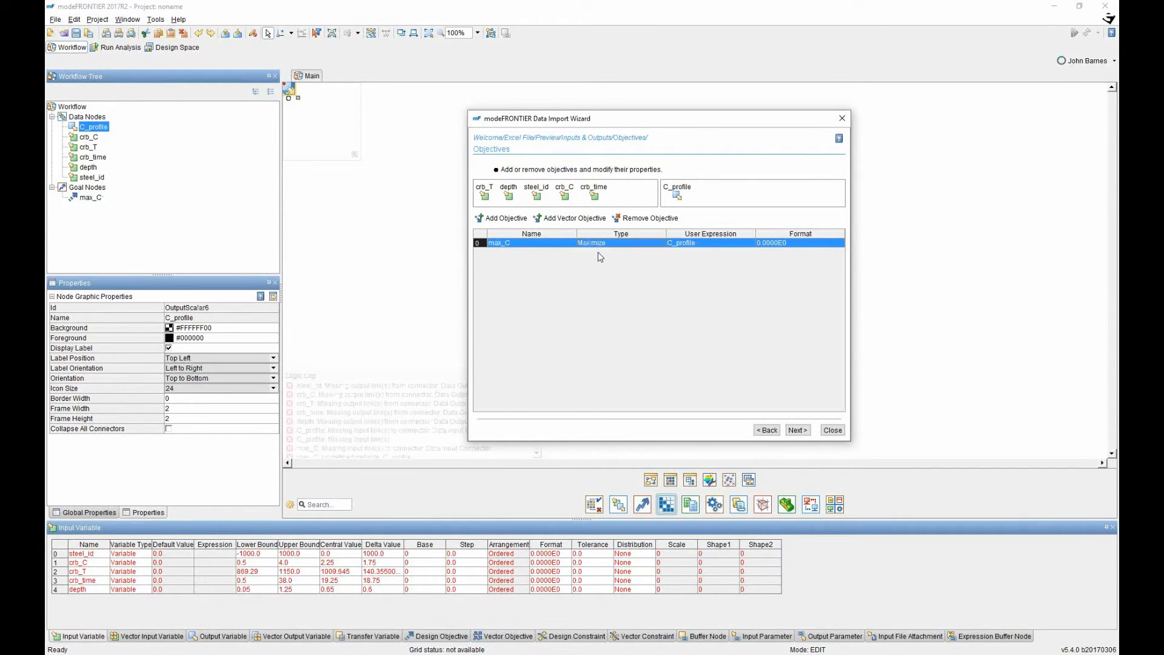
Skip constraints, review the summary and finish the import to generate the workflow.
left_click(795, 432)
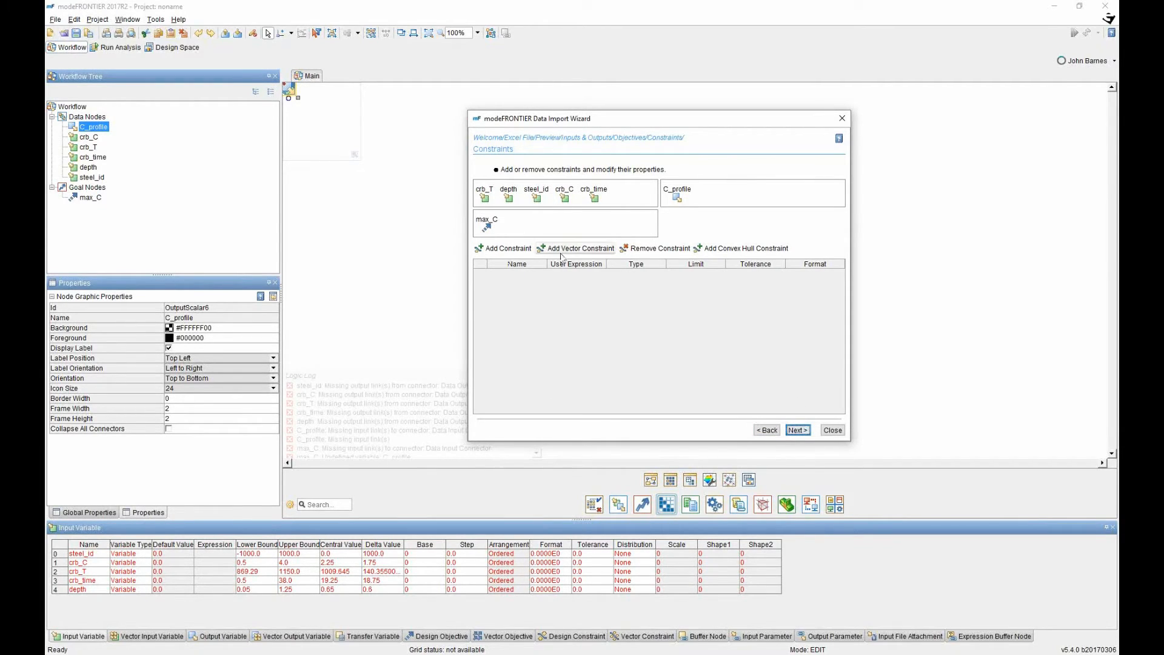
left_click(797, 430)
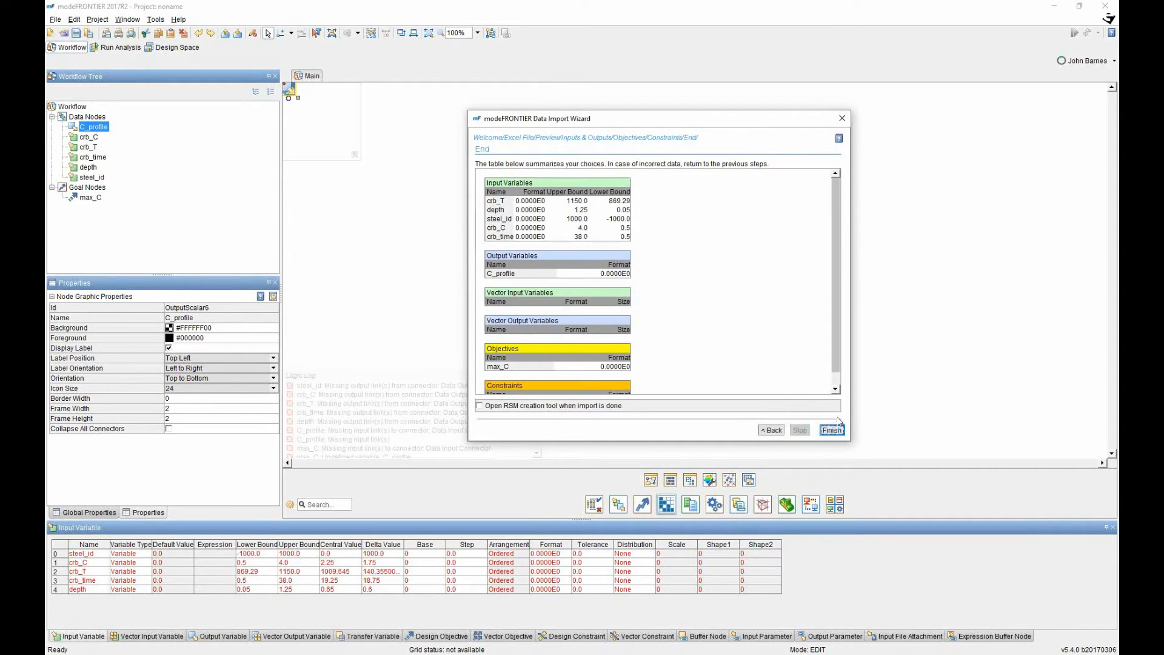
scroll(589, 249, "down", 1)
scroll(591, 251, "up", 1)
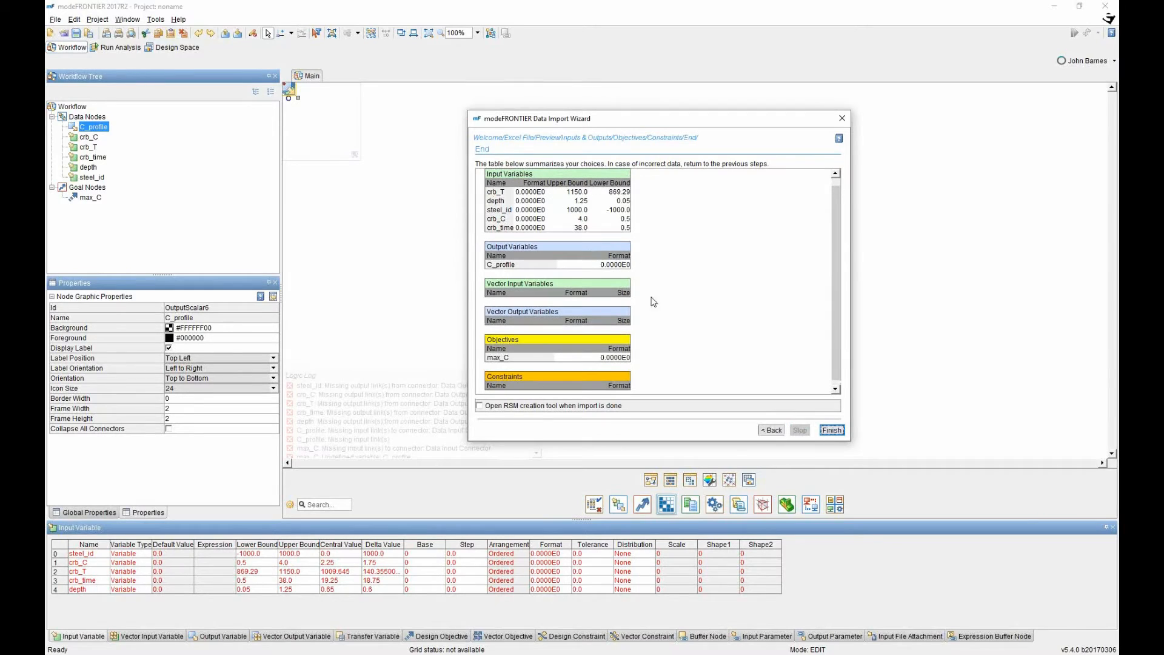
left_click(831, 431)
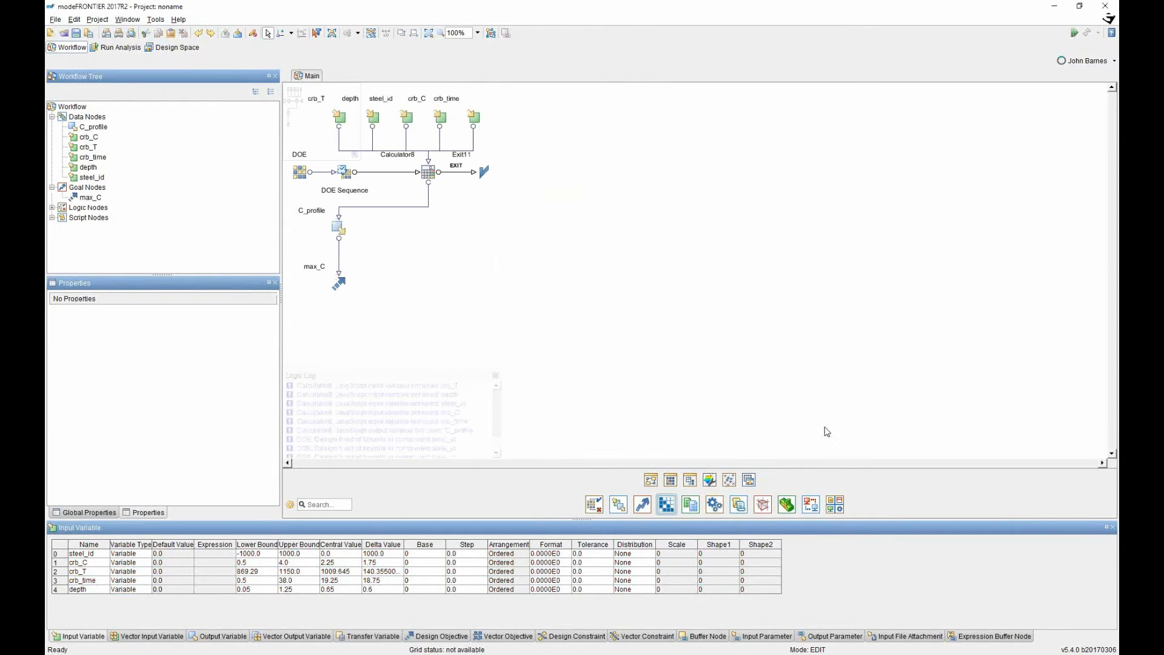
Shift the whole workflow and place C_profile and max_C directly under Calculator8.
left_click_drag(554, 304, 282, 85)
left_click_drag(430, 171, 603, 199)
left_click(654, 254)
left_click_drag(579, 332, 476, 219)
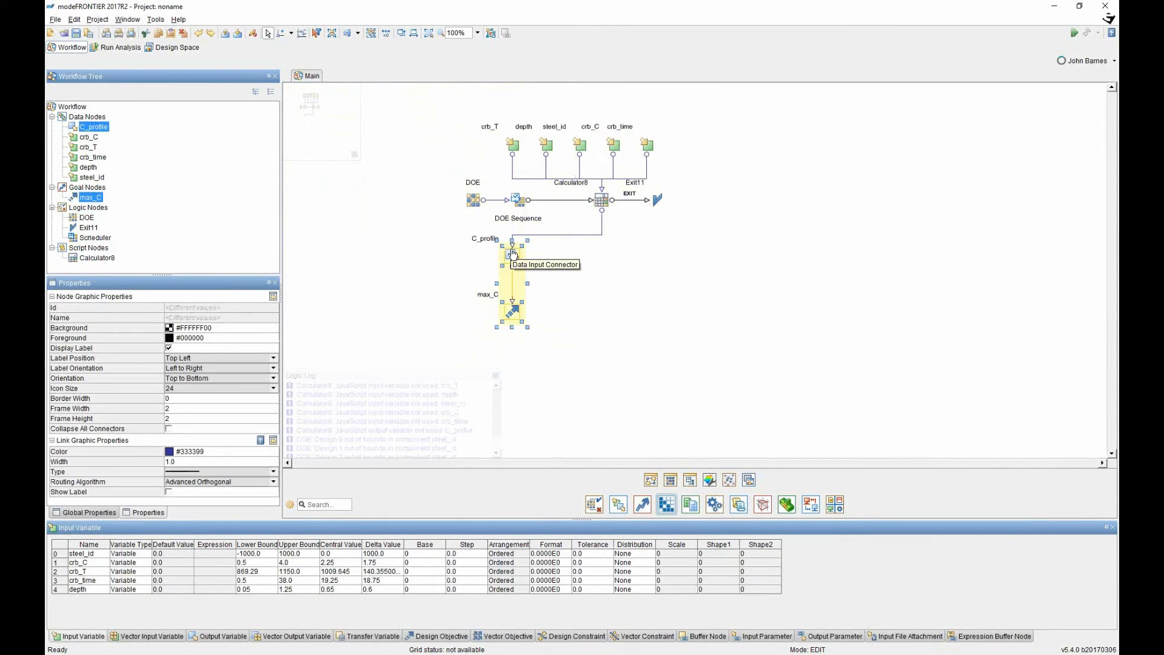
left_click_drag(508, 257, 599, 243)
left_click(642, 239)
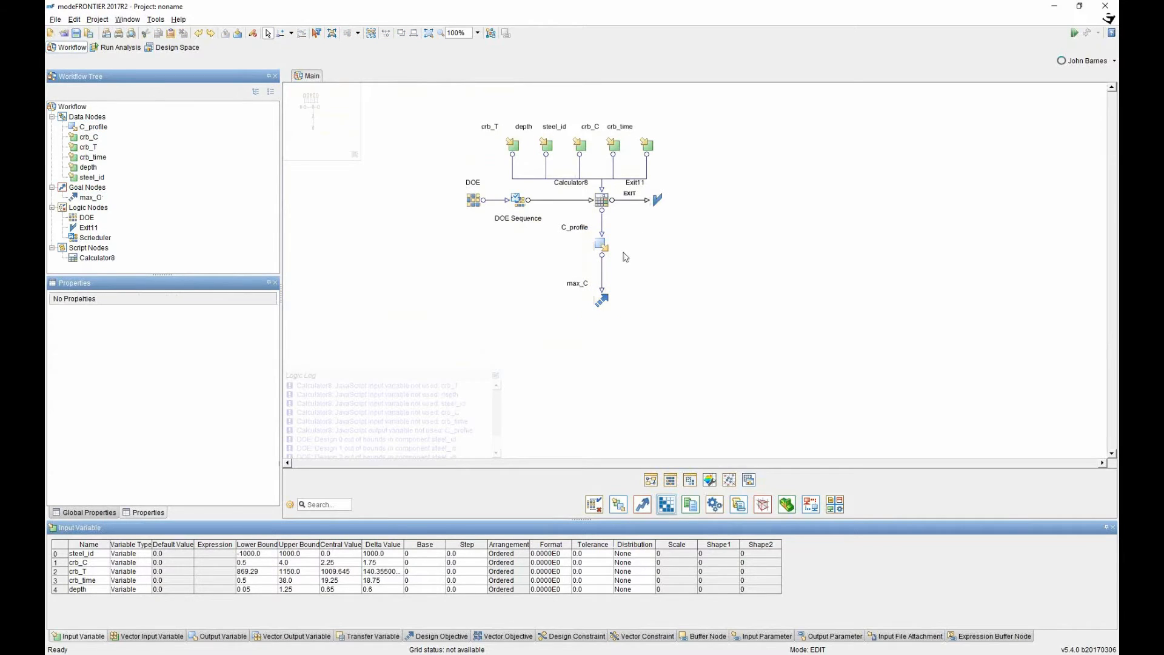
Nudge the five input nodes right and open the steel_id input's properties.
left_click_drag(673, 171, 488, 115)
left_click_drag(532, 145, 555, 146)
left_click(721, 186)
left_click(568, 145)
left_click(602, 146)
left_click(635, 145)
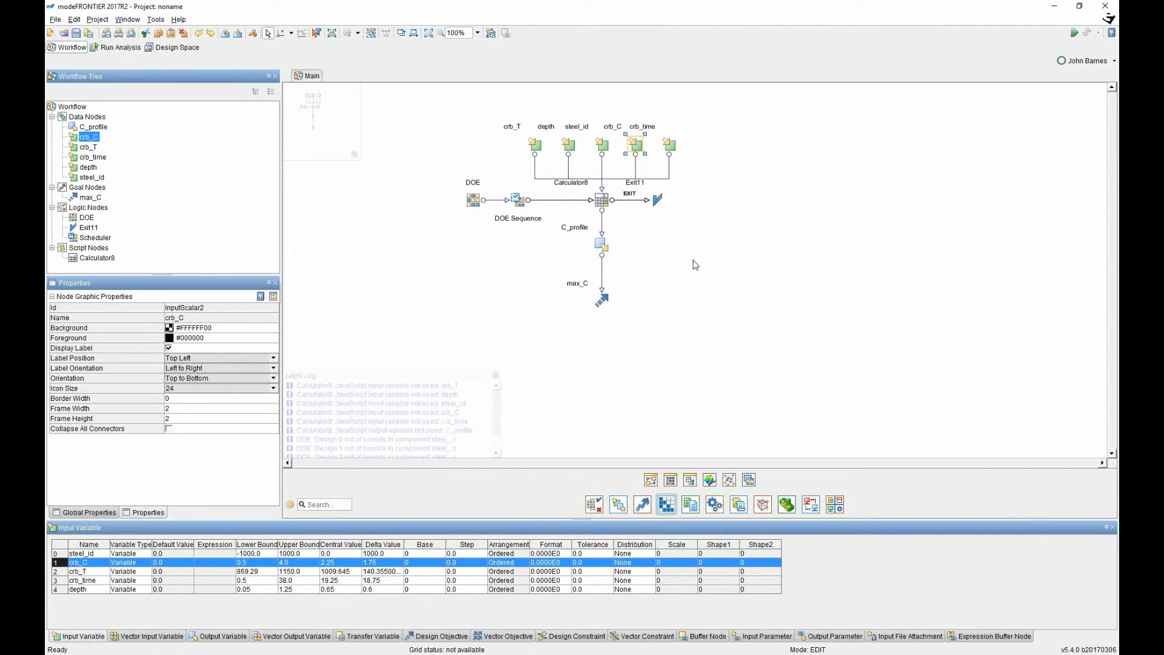
left_click(588, 135)
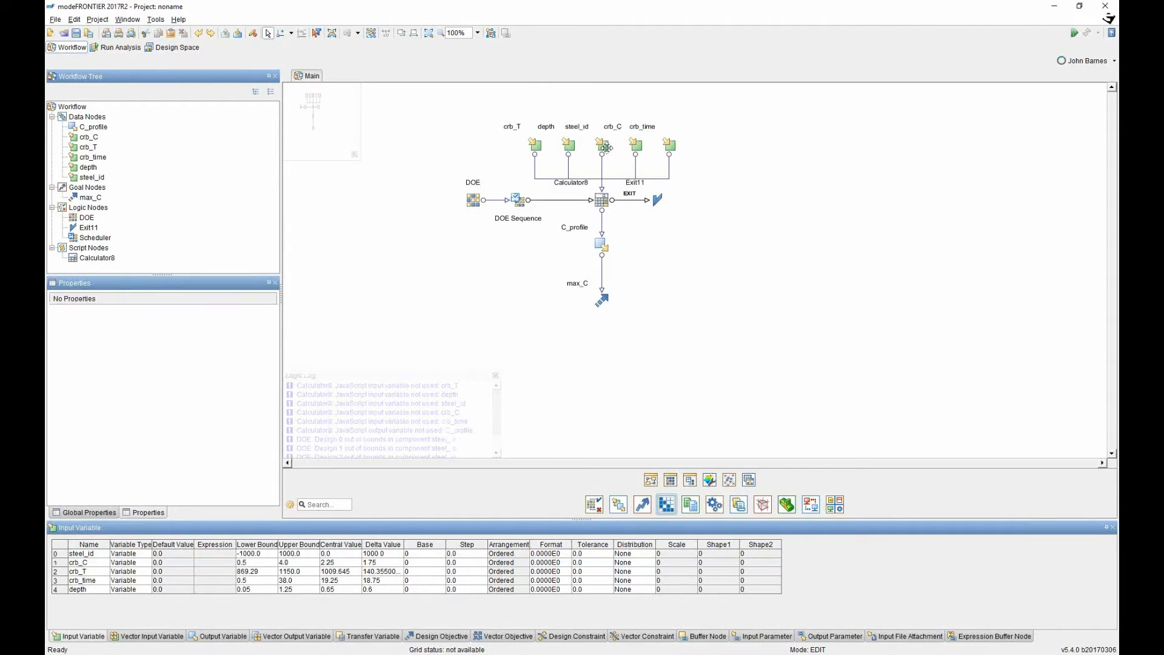
left_click(602, 146)
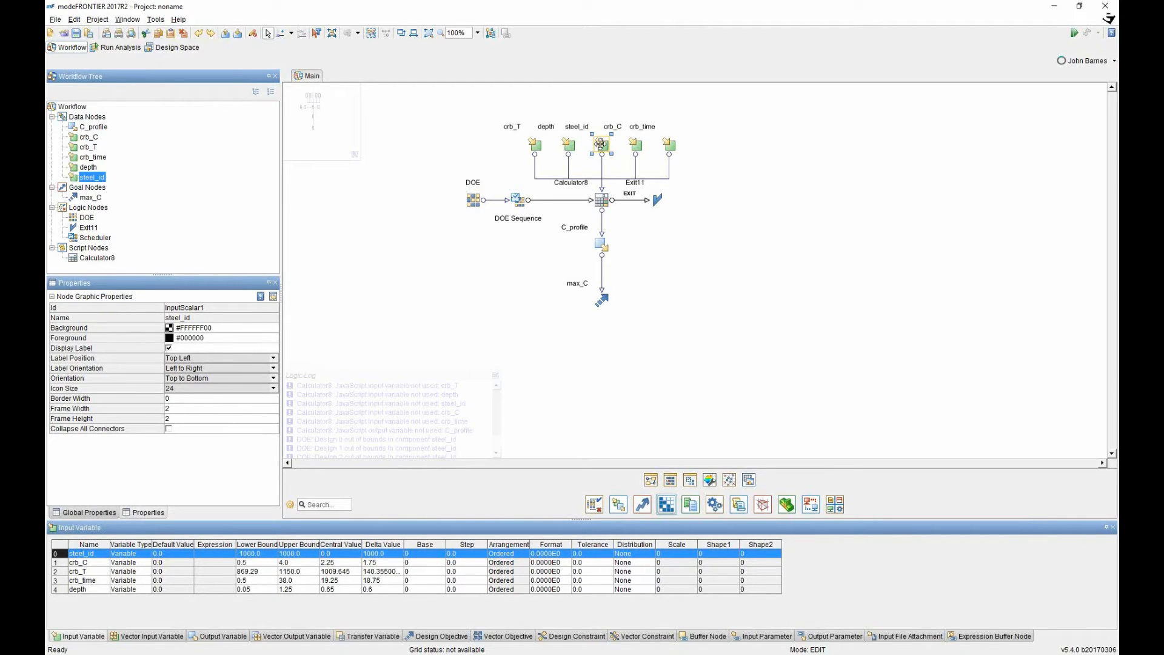
double_click(601, 145)
Make steel_id a Constant with default value 1.0.
left_click(728, 240)
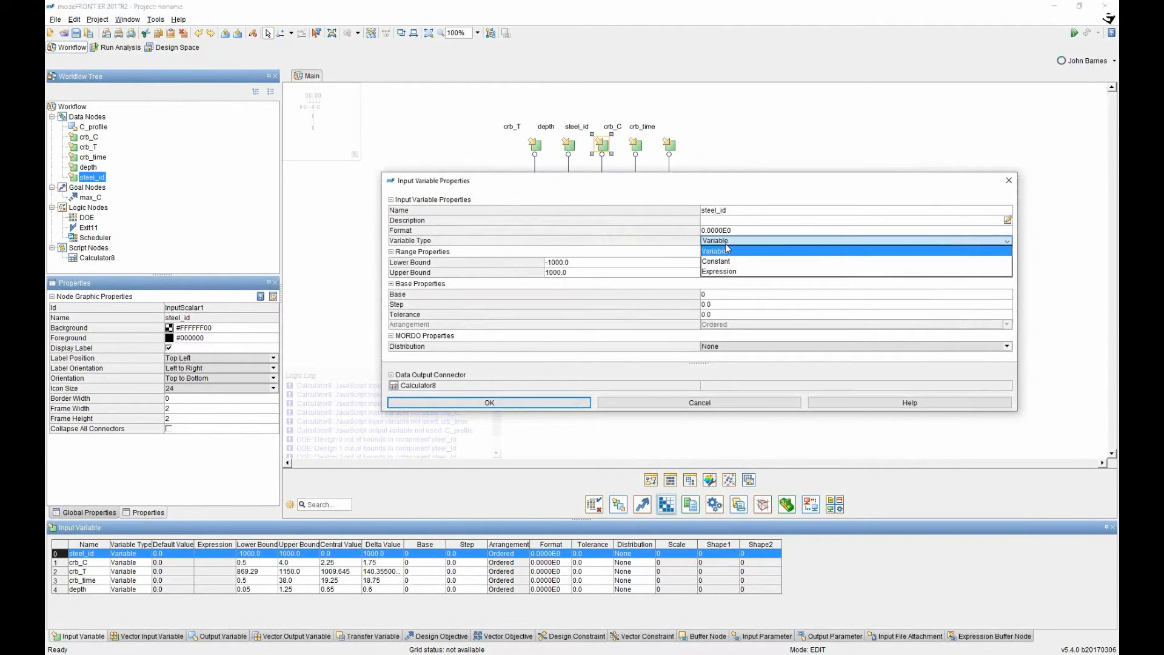
left_click(723, 261)
left_click(717, 250)
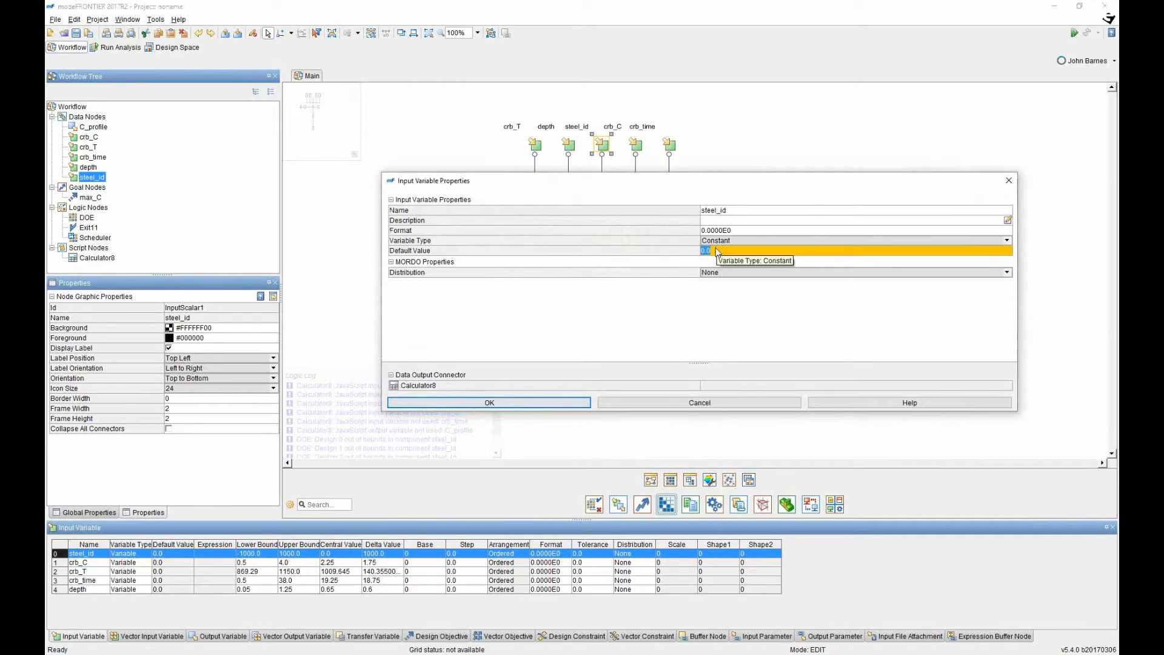
type("1")
key("Return")
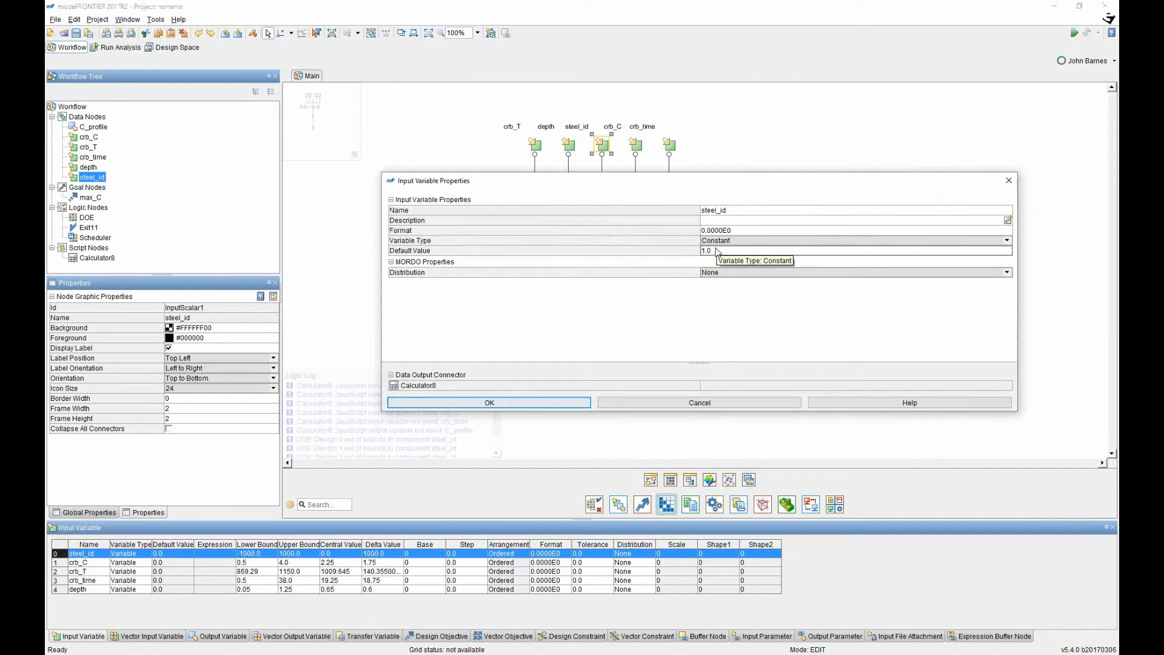
left_click(558, 404)
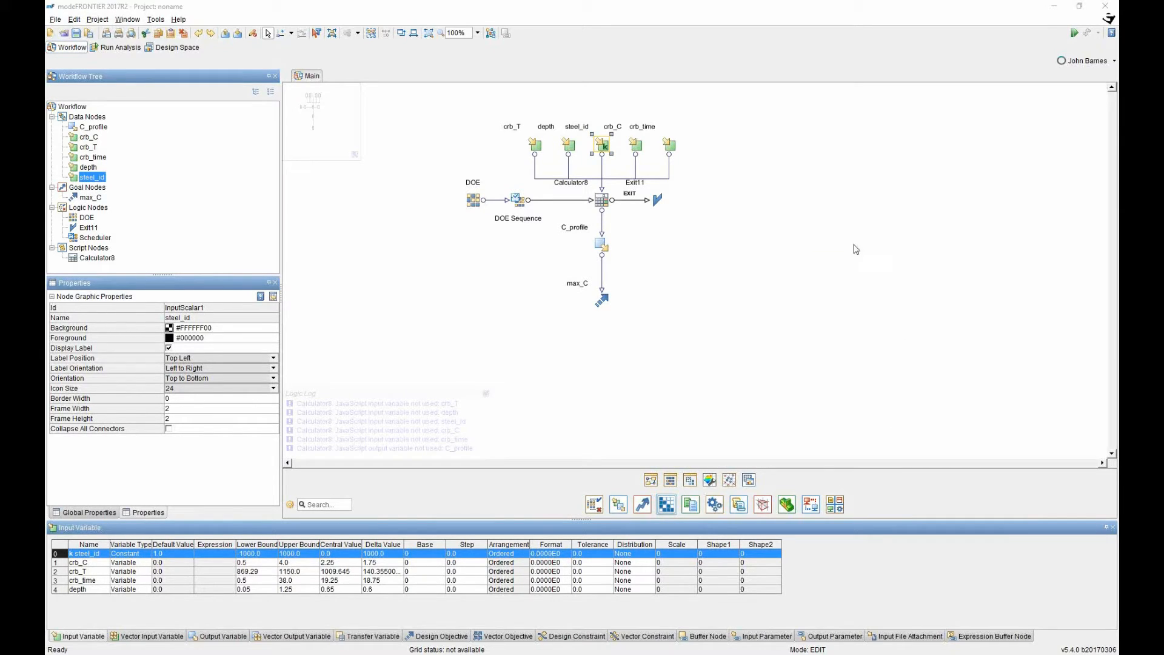
Switch to the Design Space and bring the Designs Table forward.
left_click_drag(698, 111, 439, 340)
left_click(400, 232)
left_click(177, 47)
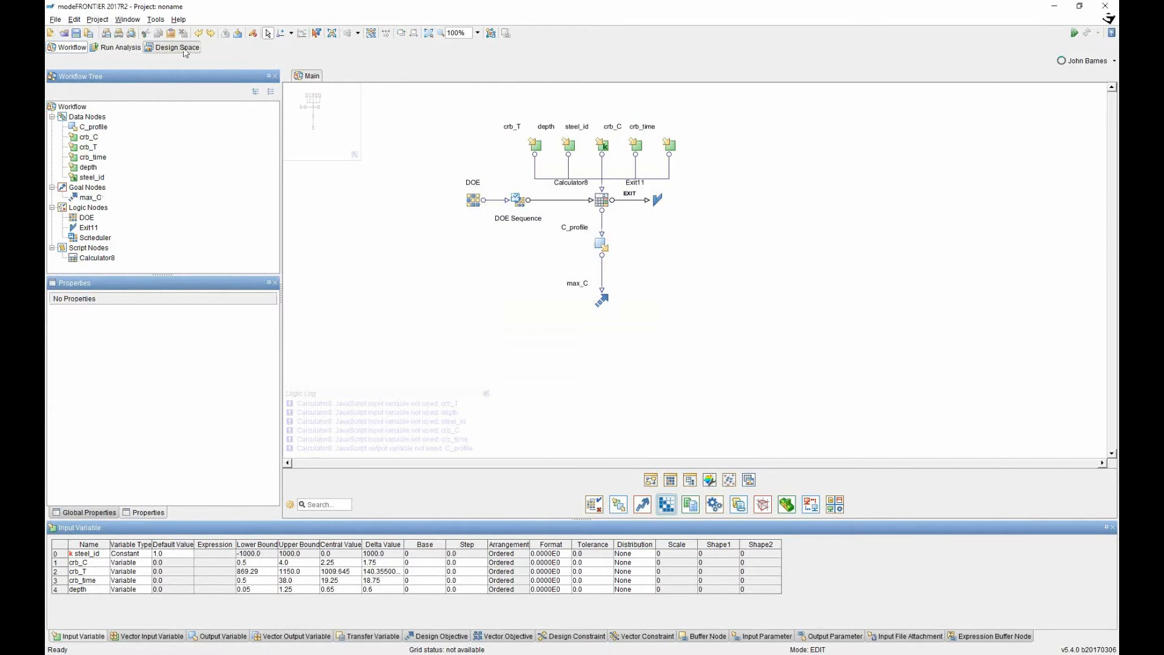
left_click(471, 90)
Maximize and scroll the Designs Table, then start a Parallel Coordinates chart.
left_click(468, 89)
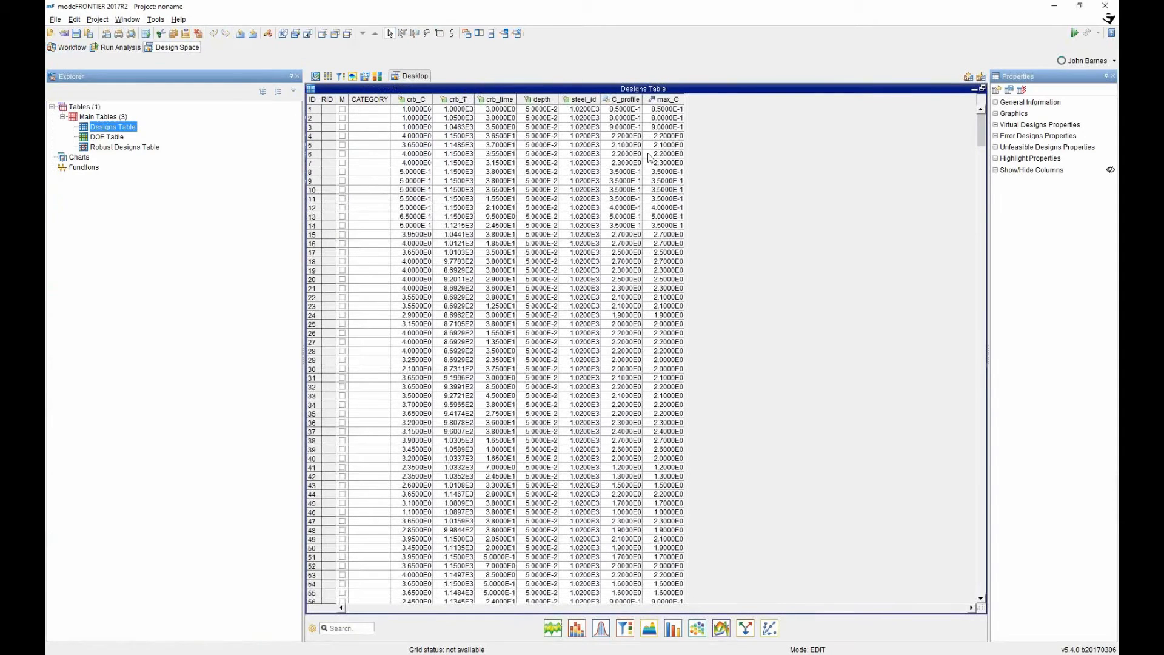
scroll(661, 163, "down", 8)
left_click(982, 179)
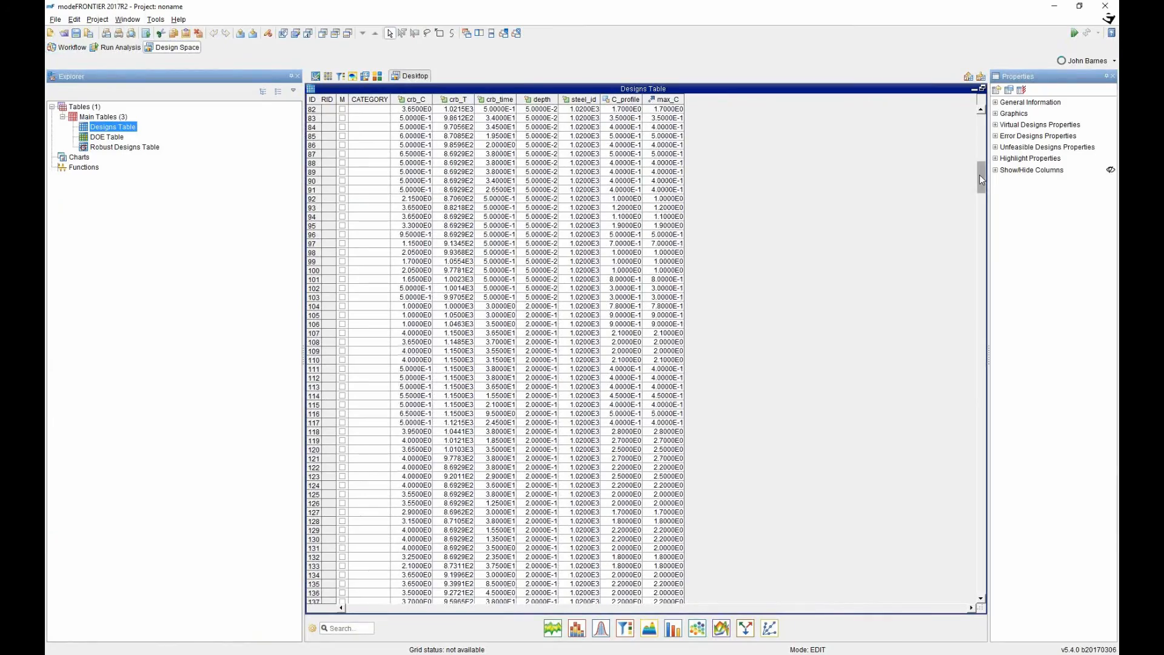
left_click_drag(983, 187, 978, 126)
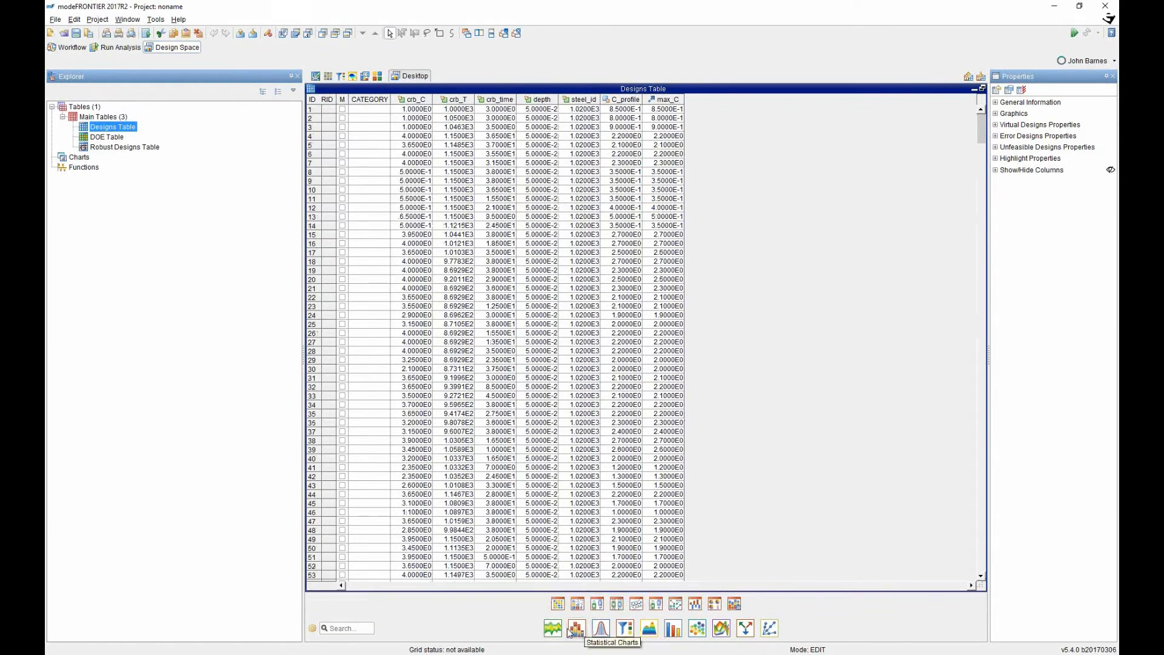
mouse_move(553, 632)
left_click(717, 608)
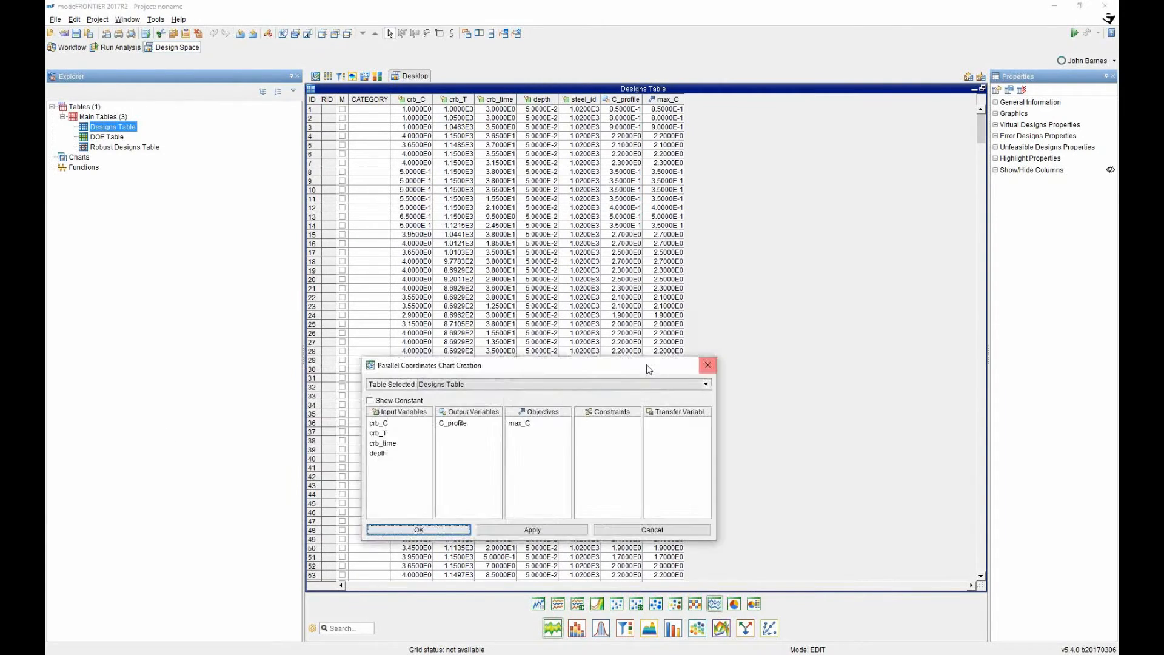
Create a parallel coordinates chart of the inputs crb_C through depth plus the objective max_C.
left_click(432, 387)
left_click(458, 416, "shift")
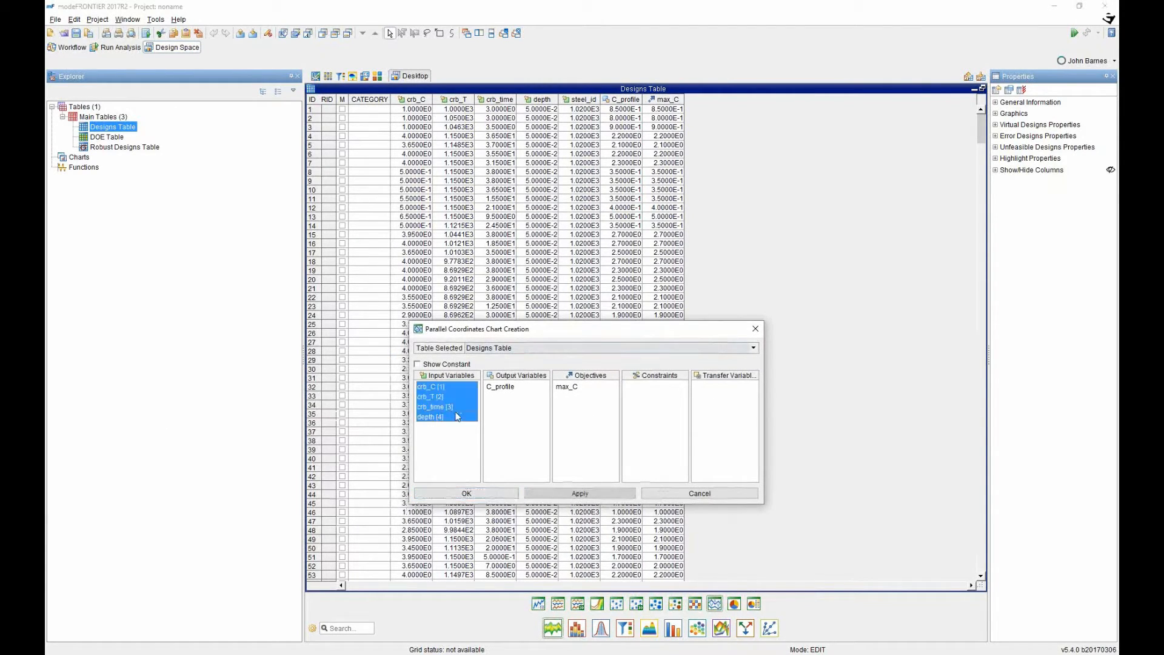
left_click(572, 387)
left_click(467, 494)
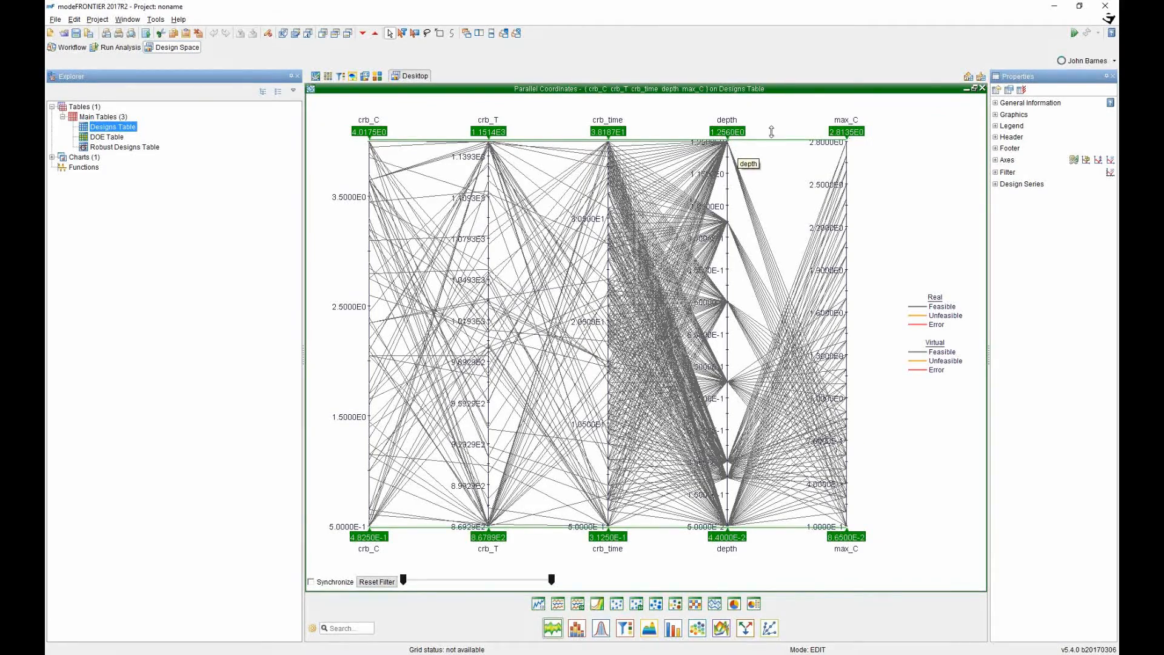
Lower the depth axis filter to an upper limit of 6.6485E-1, then start a 3D scatter chart.
left_click_drag(728, 533, 731, 193)
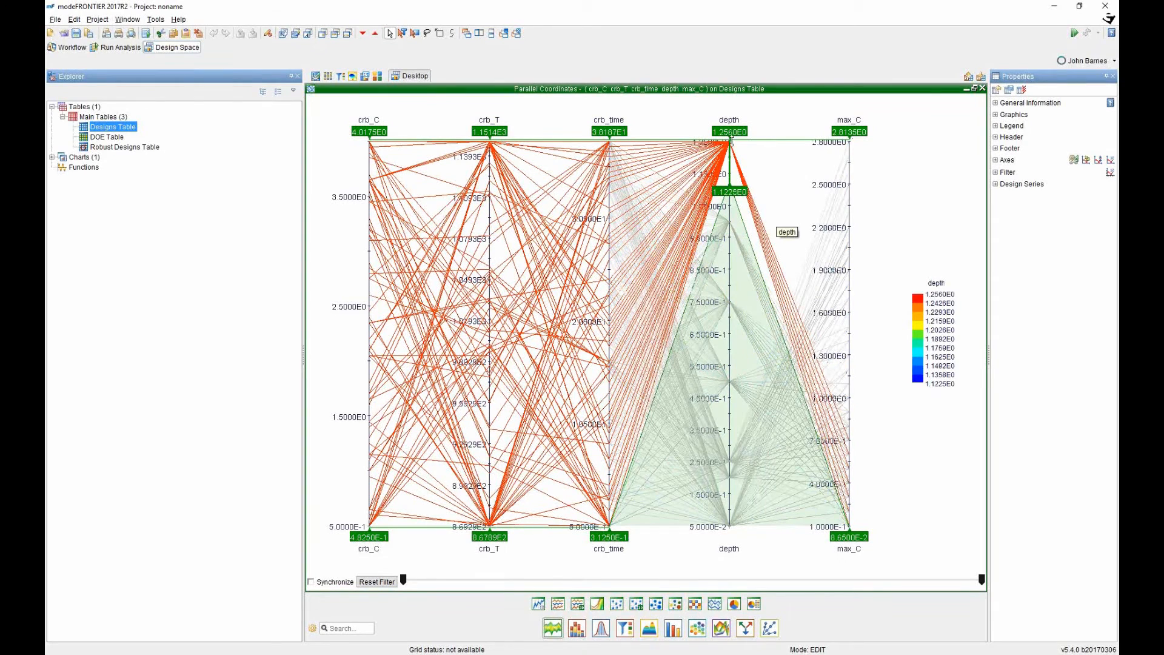
left_click_drag(732, 193, 732, 271)
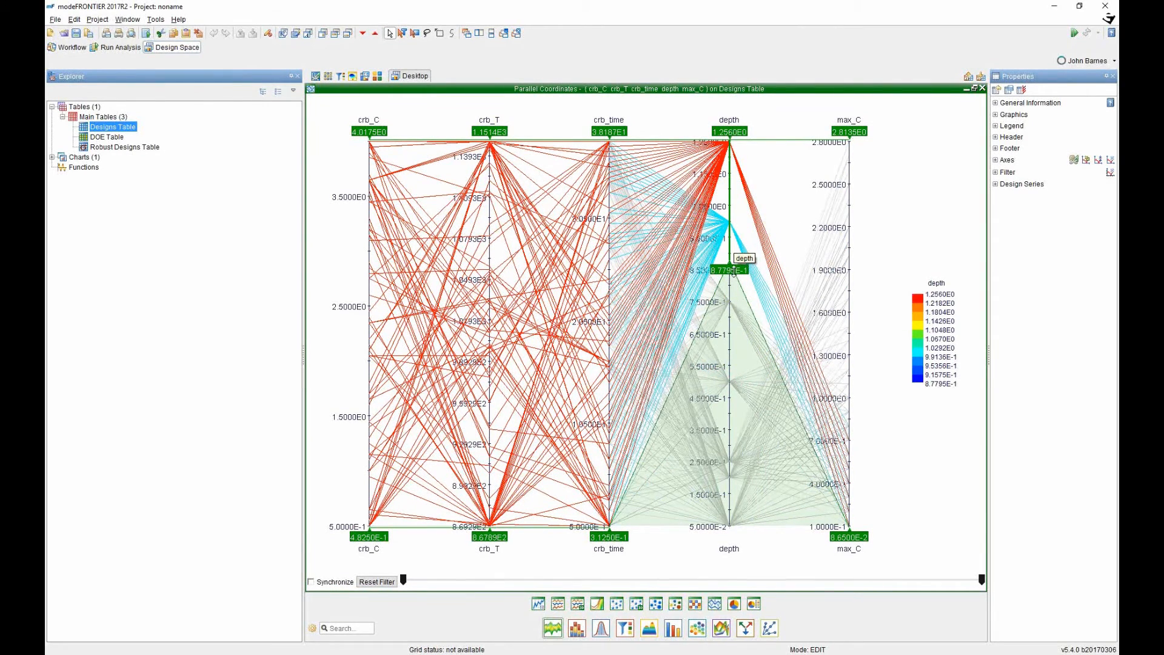
left_click_drag(733, 271, 722, 542)
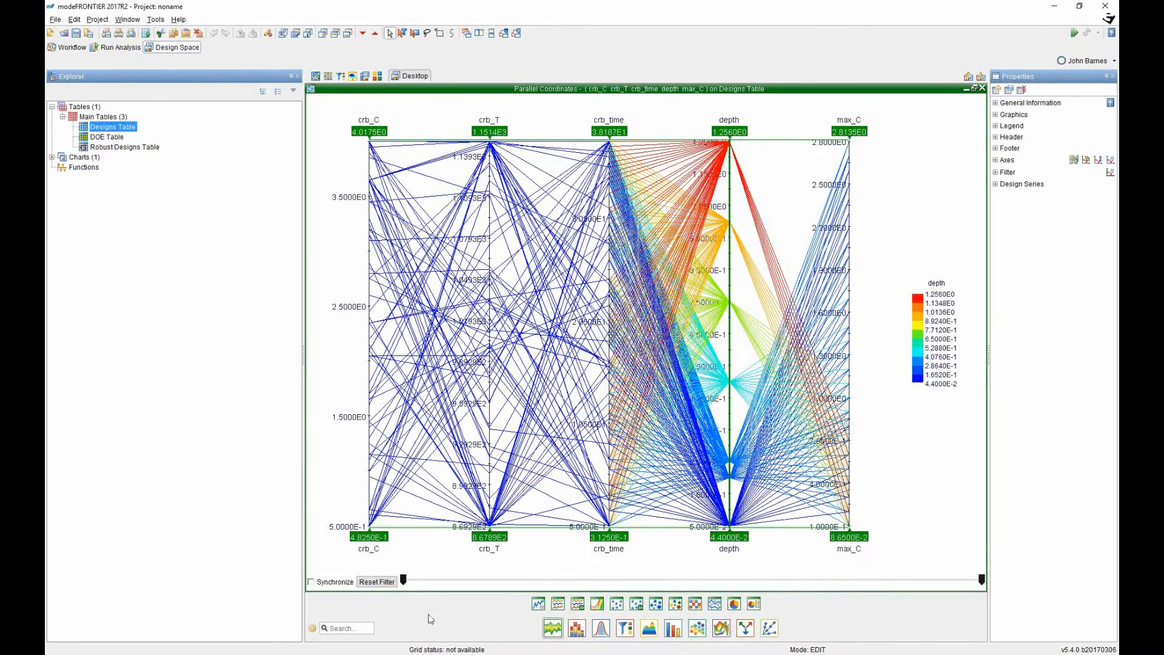
left_click(635, 605)
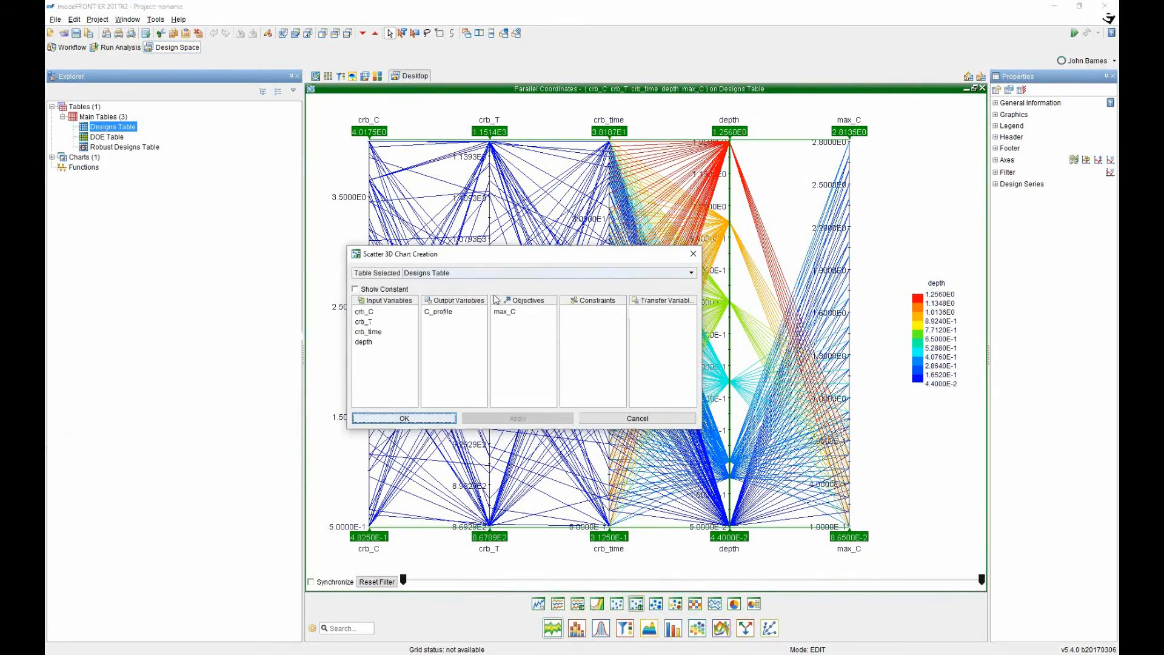
Create a maximized 3D scatter chart with crb_C, crb_T and crb_time as X/Y/Z, and rotate it.
left_click(365, 312)
left_click(363, 322)
left_click(366, 331)
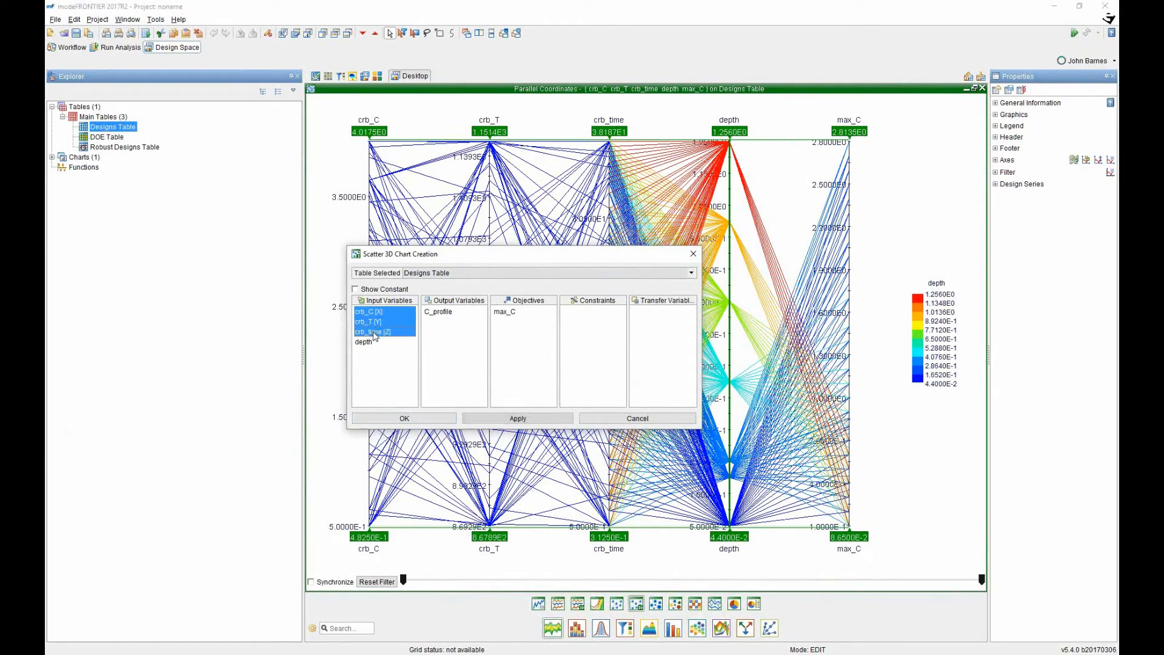
left_click(404, 418)
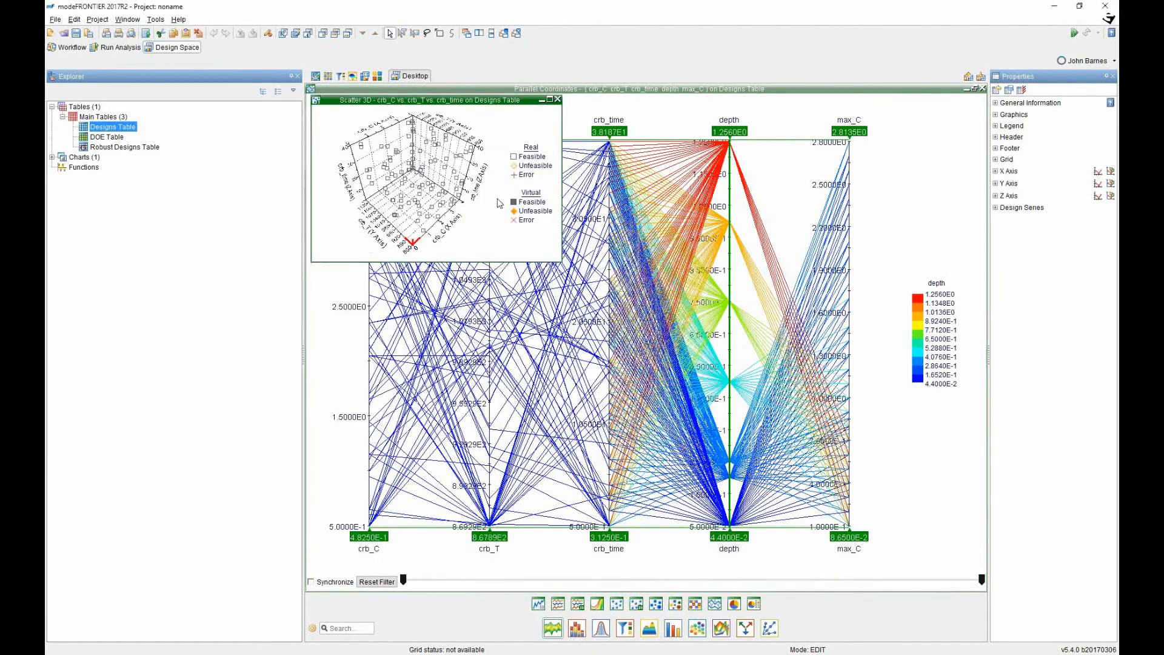
left_click(550, 100)
left_click_drag(642, 418, 446, 357)
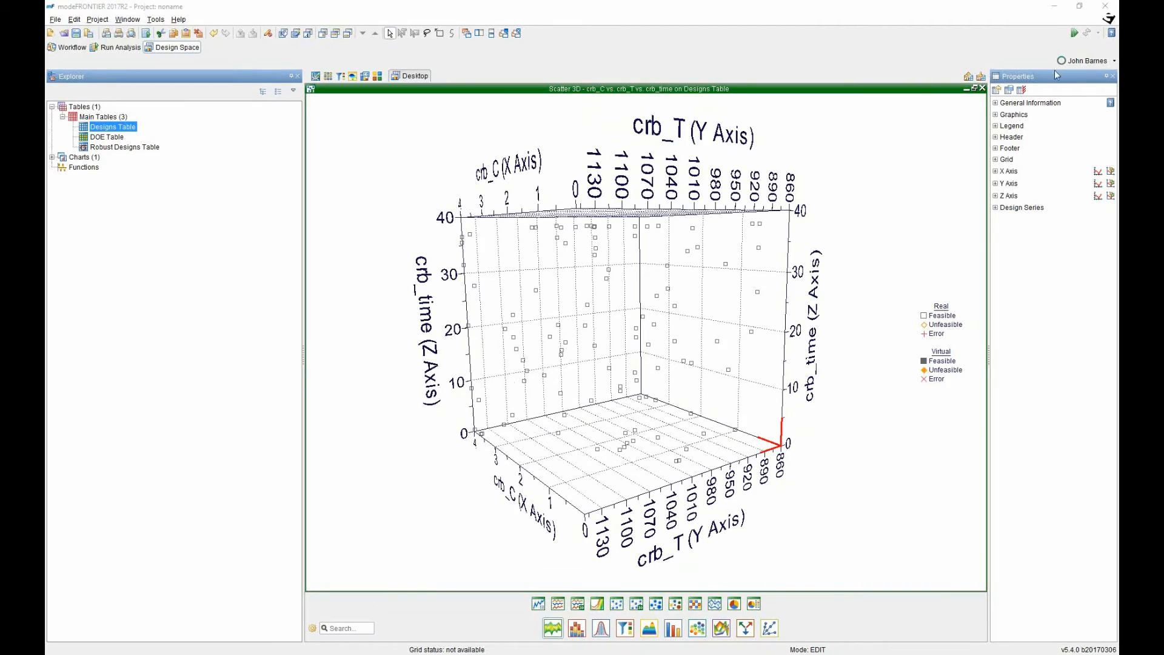
Delete the 3D scatter chart and the parallel coordinates chart.
left_click(982, 89)
key("Return")
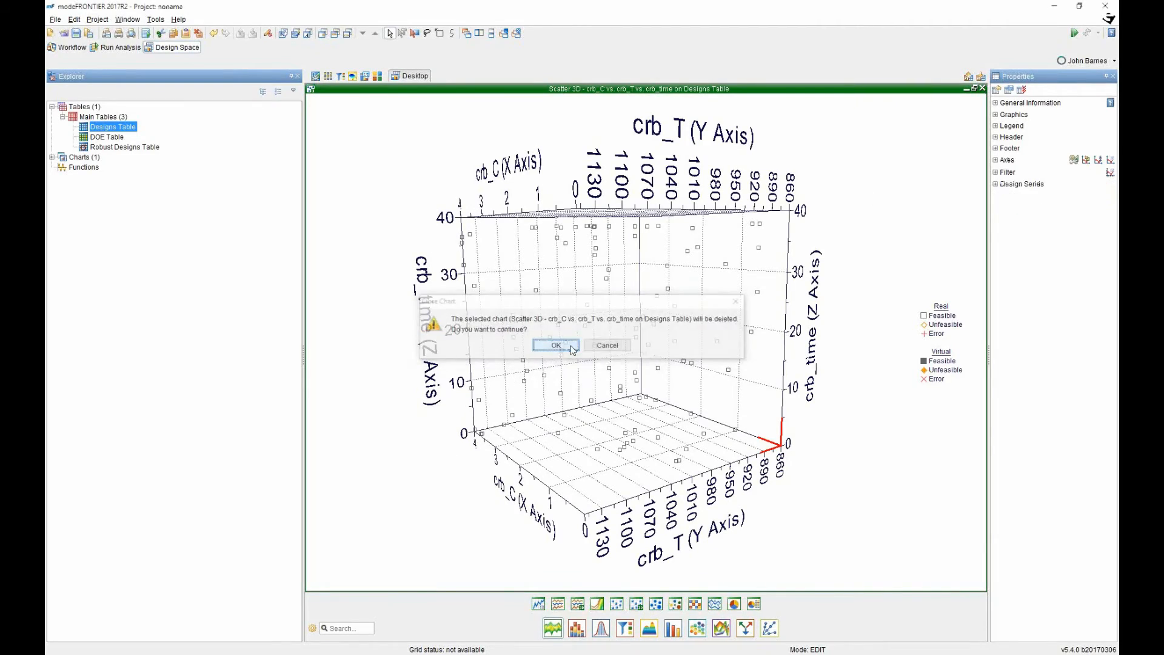
left_click(983, 89)
key("Return")
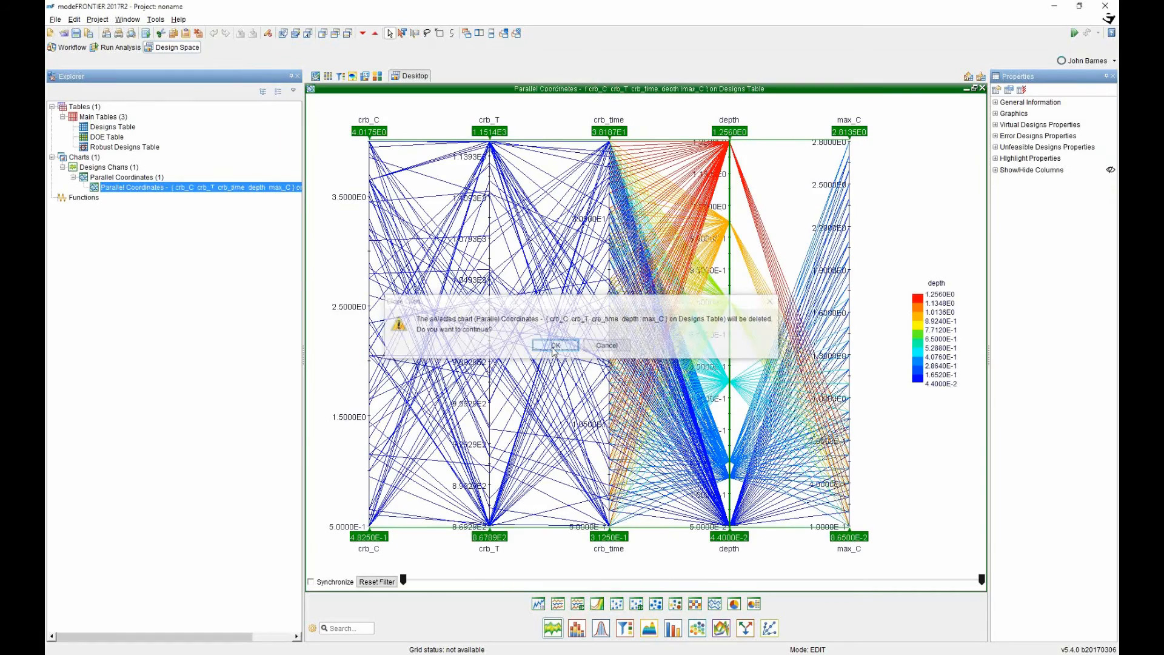
Go to the Response Surface Methodology workspace and start RSM Automatic creation.
left_click(353, 77)
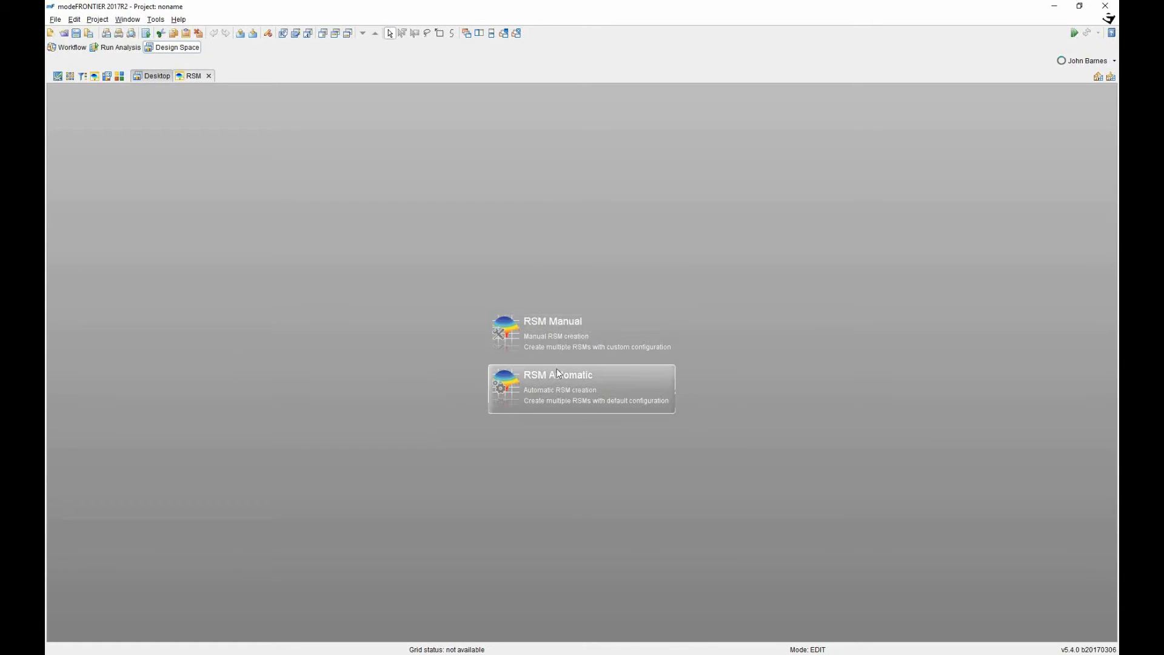
left_click(555, 386)
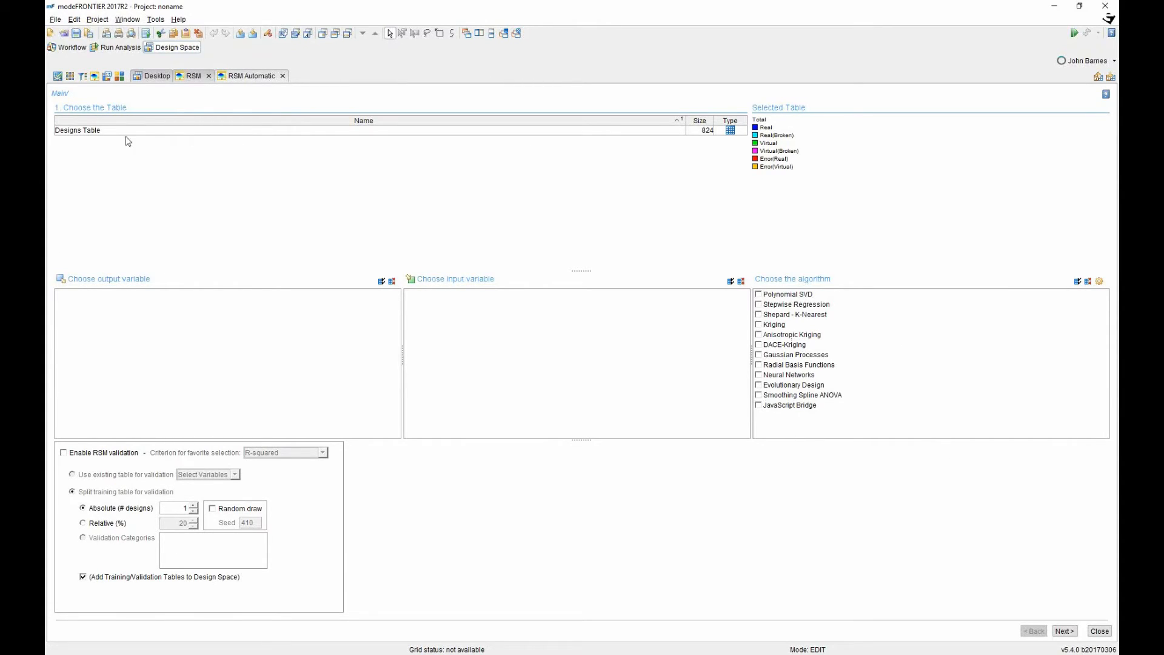
Train on the Designs Table without steel_id, adding Polynomial SVD, Stepwise Regression and Kriging algorithms.
left_click(93, 131)
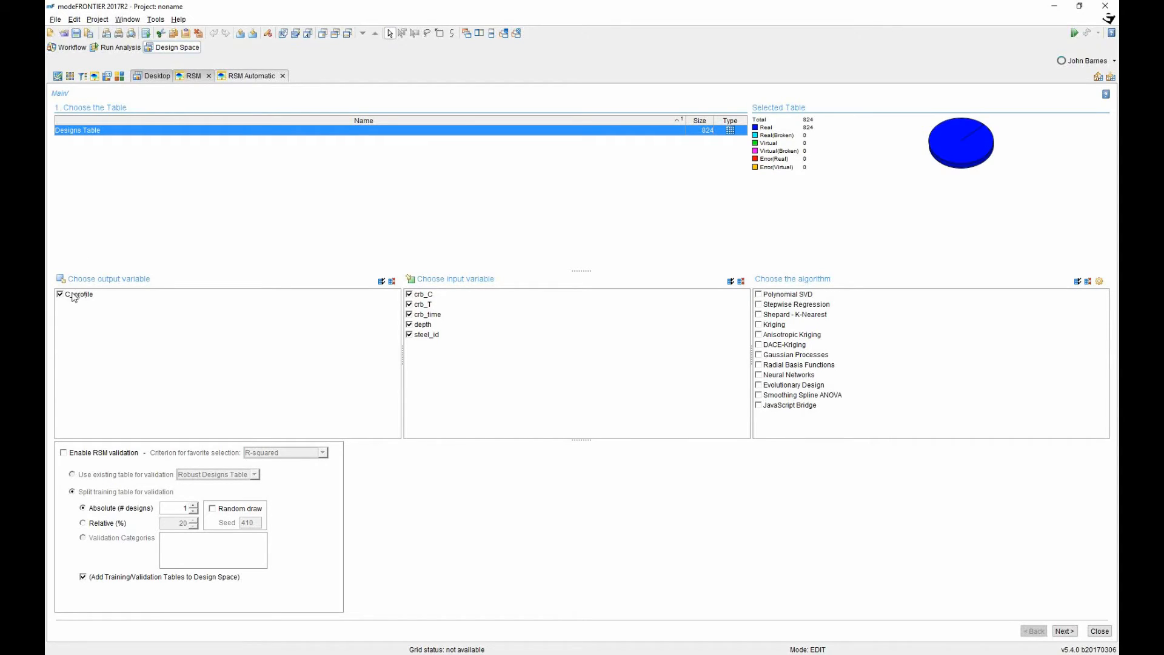
left_click(412, 337)
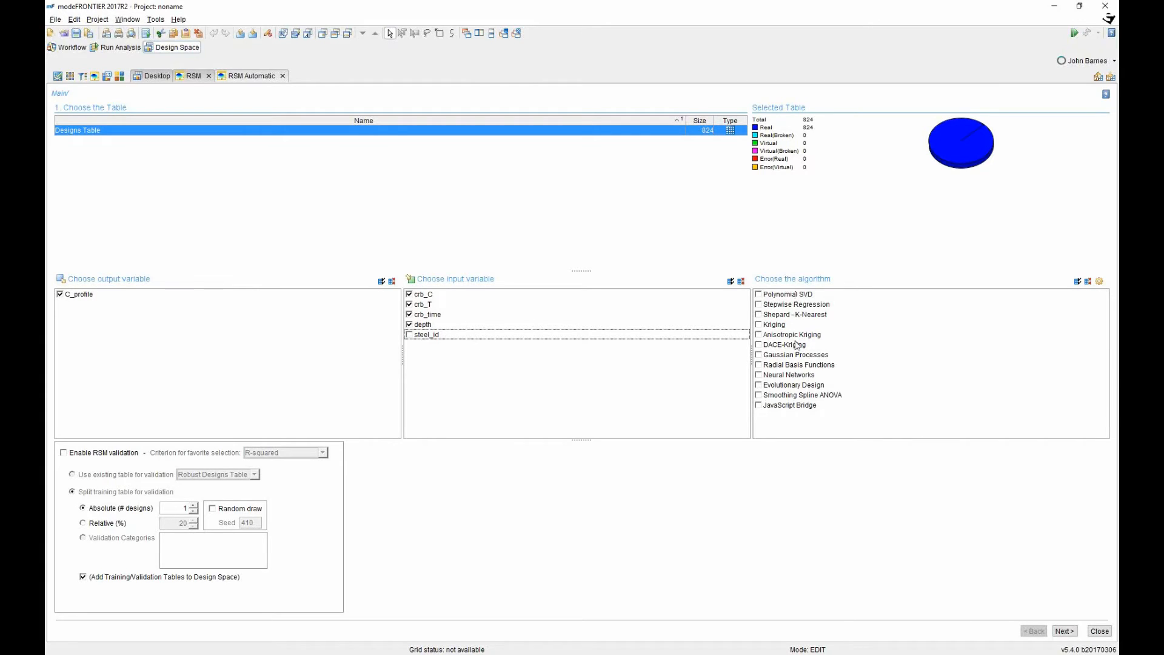
left_click(773, 296)
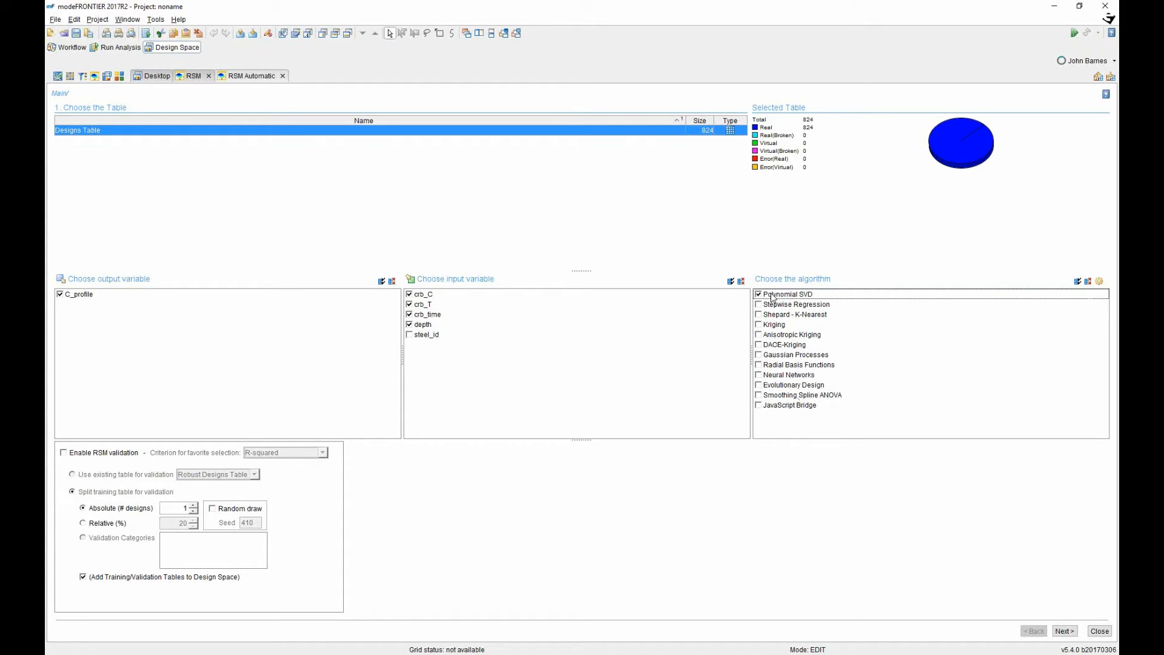
left_click(769, 306)
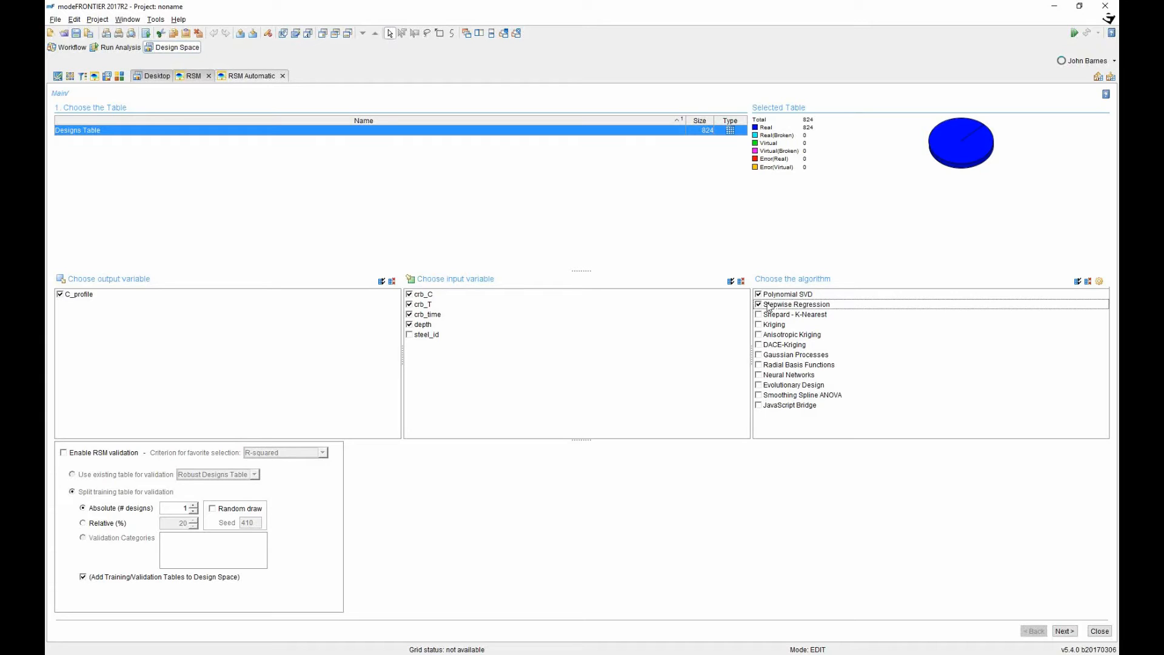
left_click(759, 325)
Enable RSM validation with a Relative (%) split of the validation designs.
left_click(65, 454)
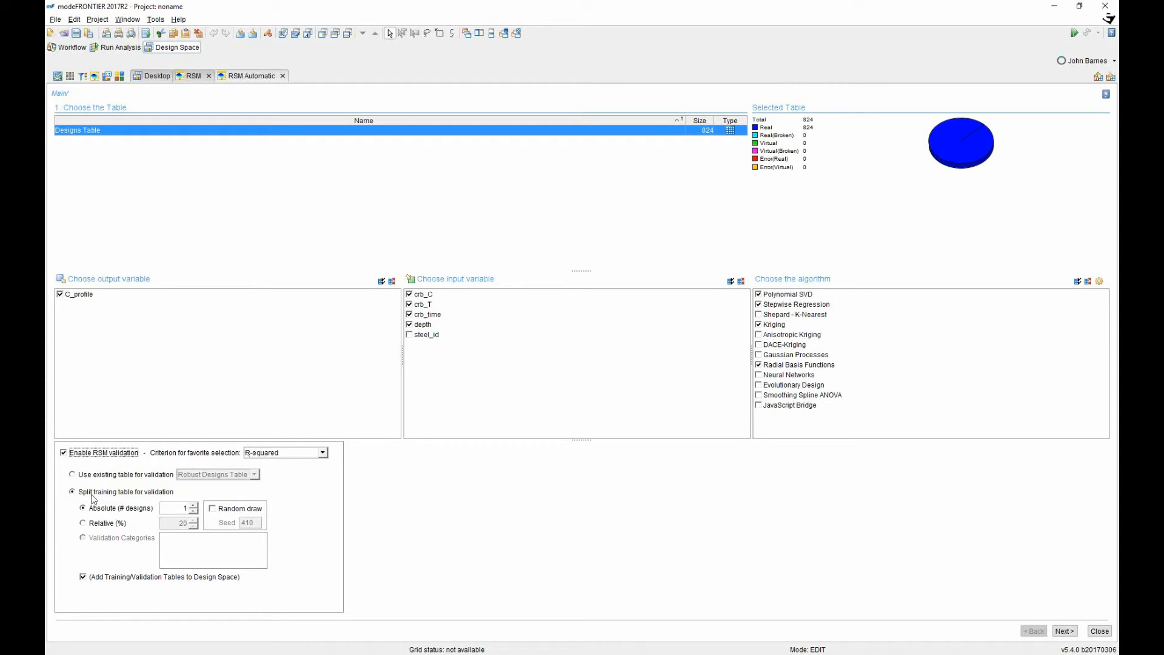
left_click(83, 524)
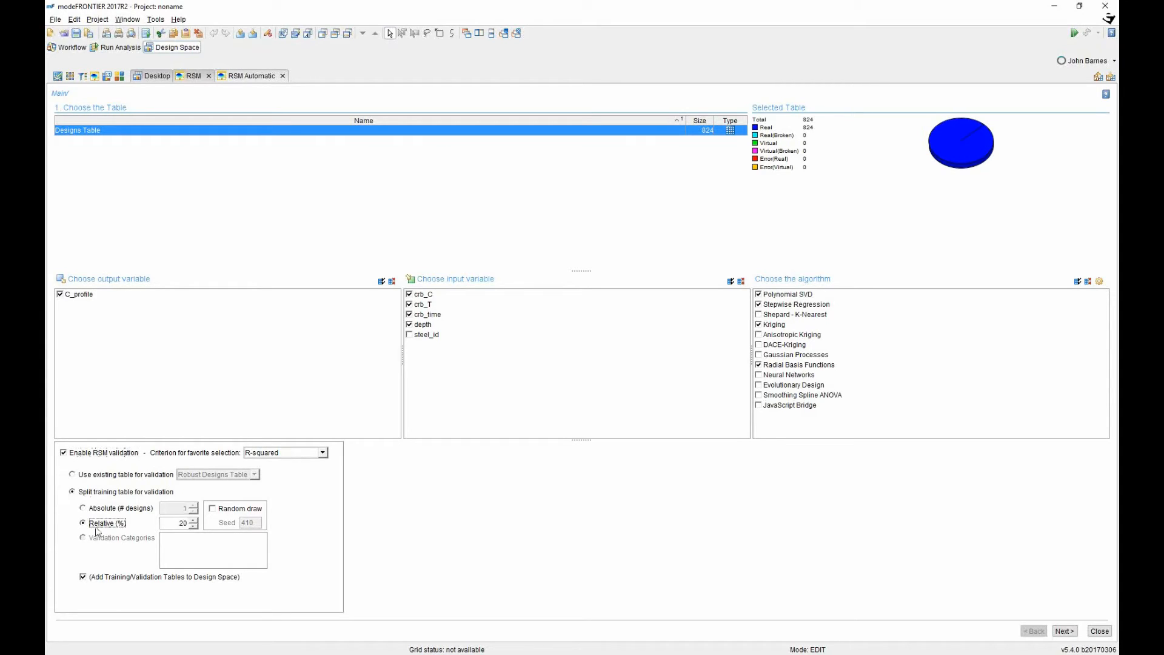
double_click(180, 523)
key("Tab")
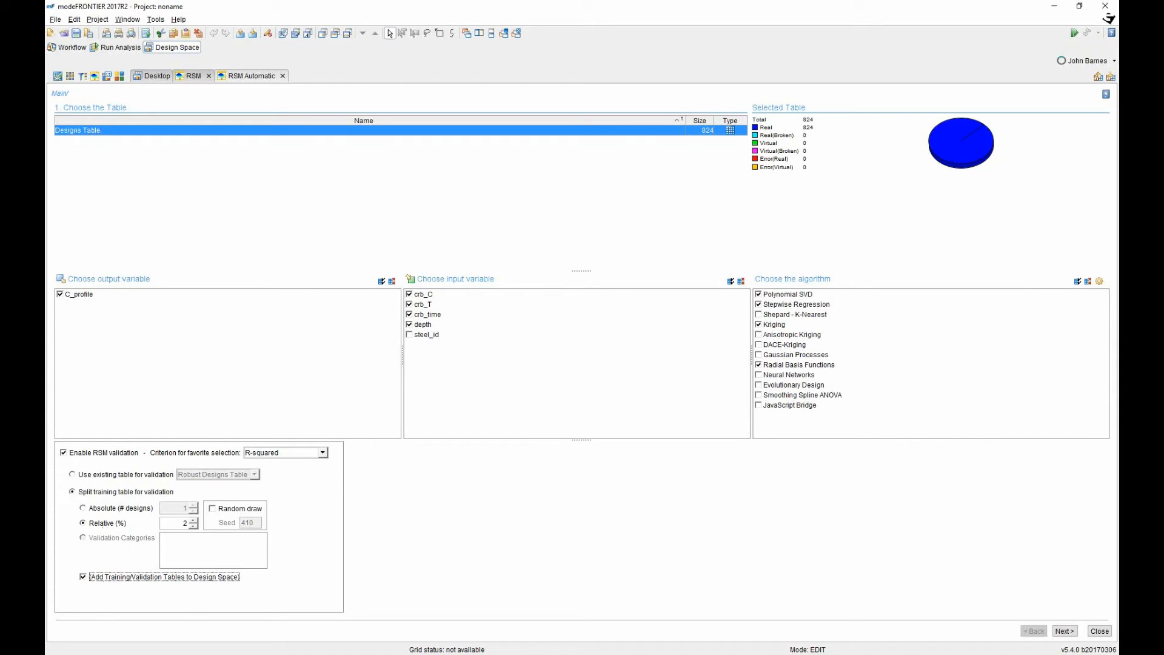
Run the model training, finish the setup and return to the Desktop.
left_click(1065, 632)
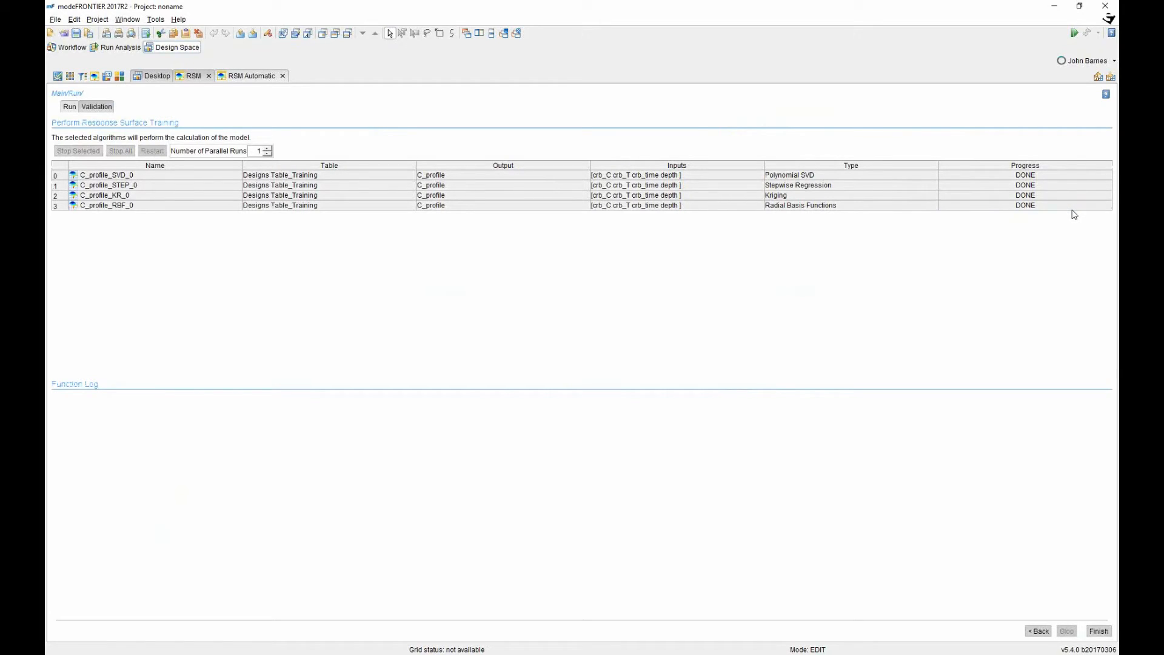
left_click(1099, 631)
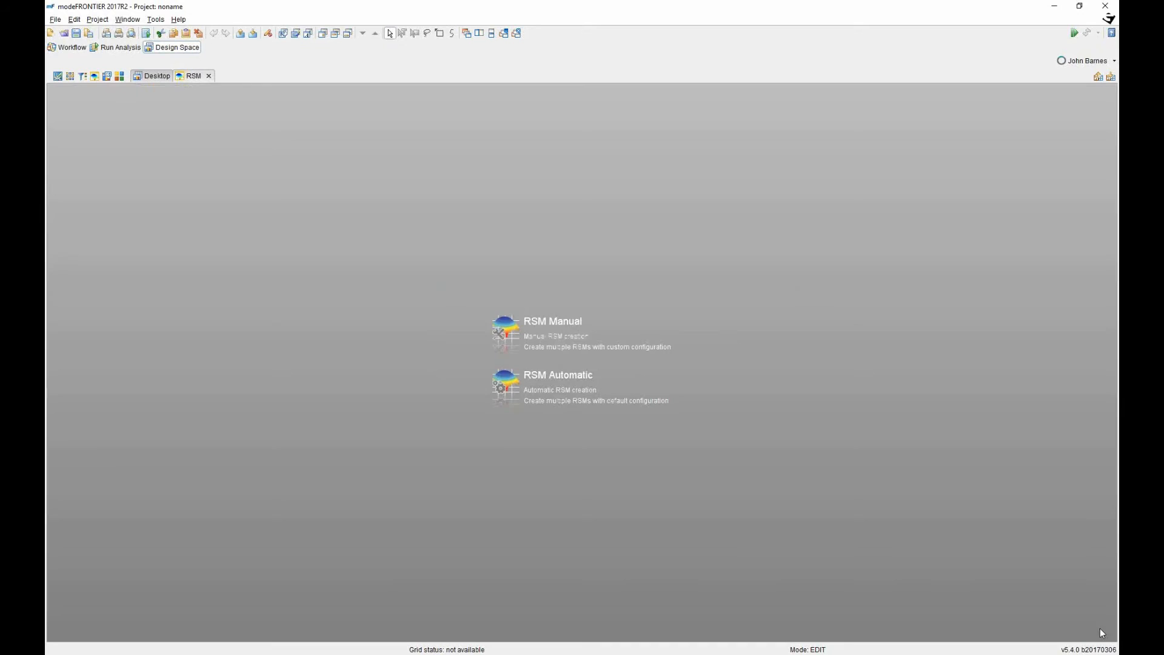
left_click(154, 76)
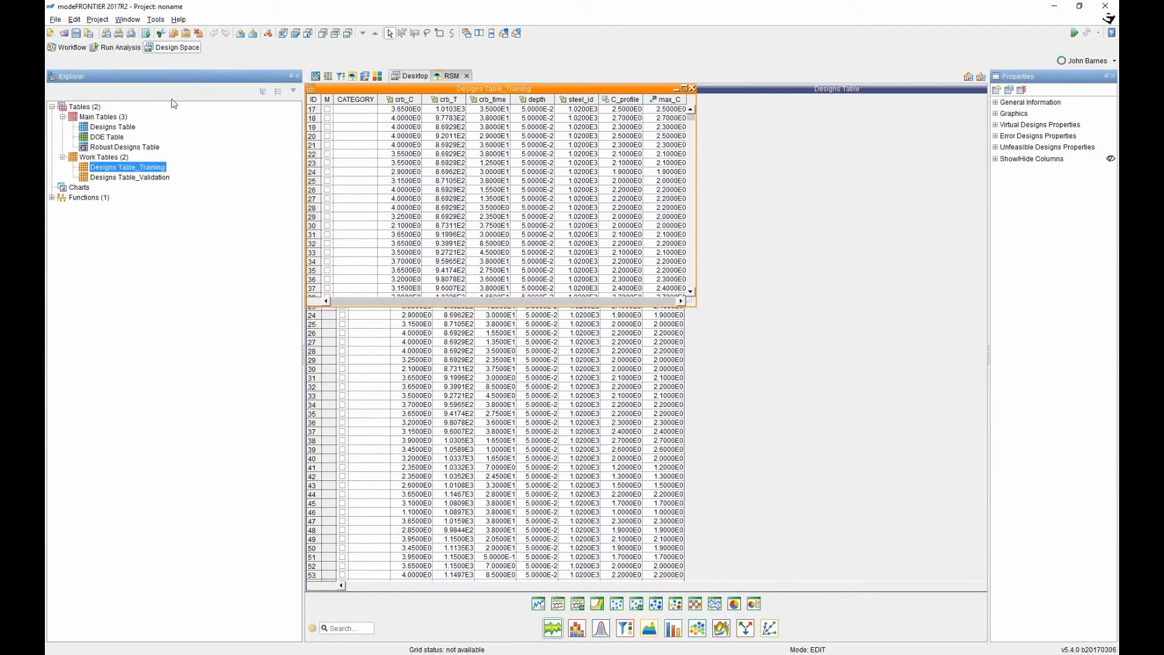
Open the Designs Table, Designs Table_Training and Designs Table_Validation tables.
double_click(113, 127)
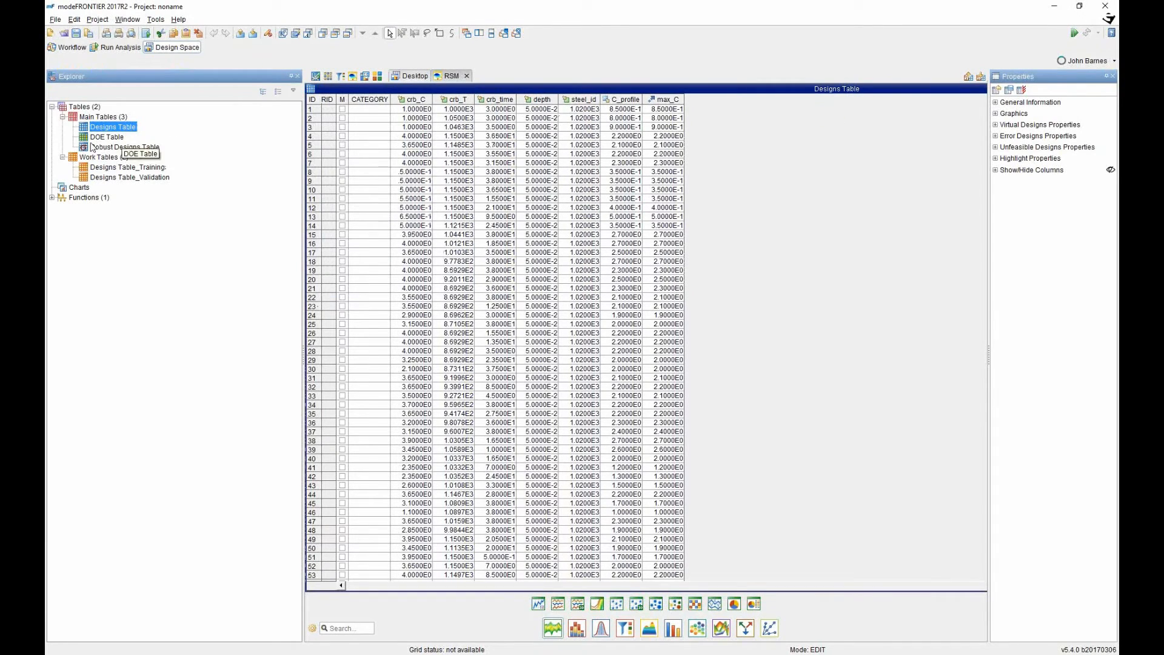
double_click(128, 168)
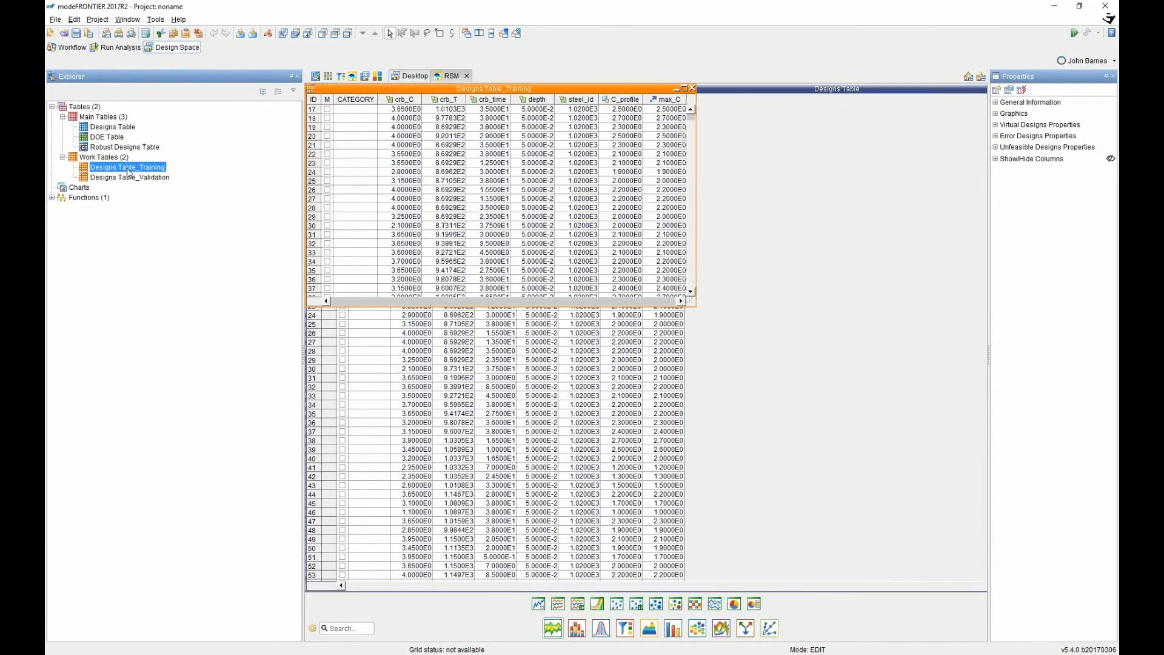
mouse_move(693, 121)
left_mouse_down()
mouse_move(692, 278)
mouse_move(693, 122)
left_mouse_up()
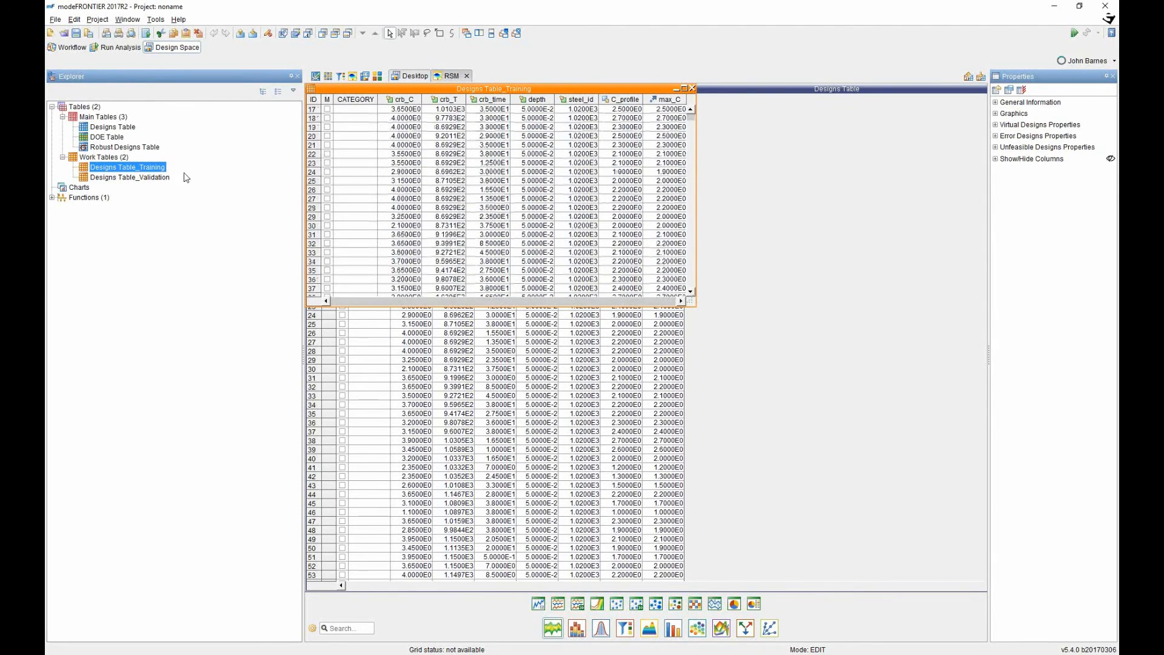
double_click(152, 179)
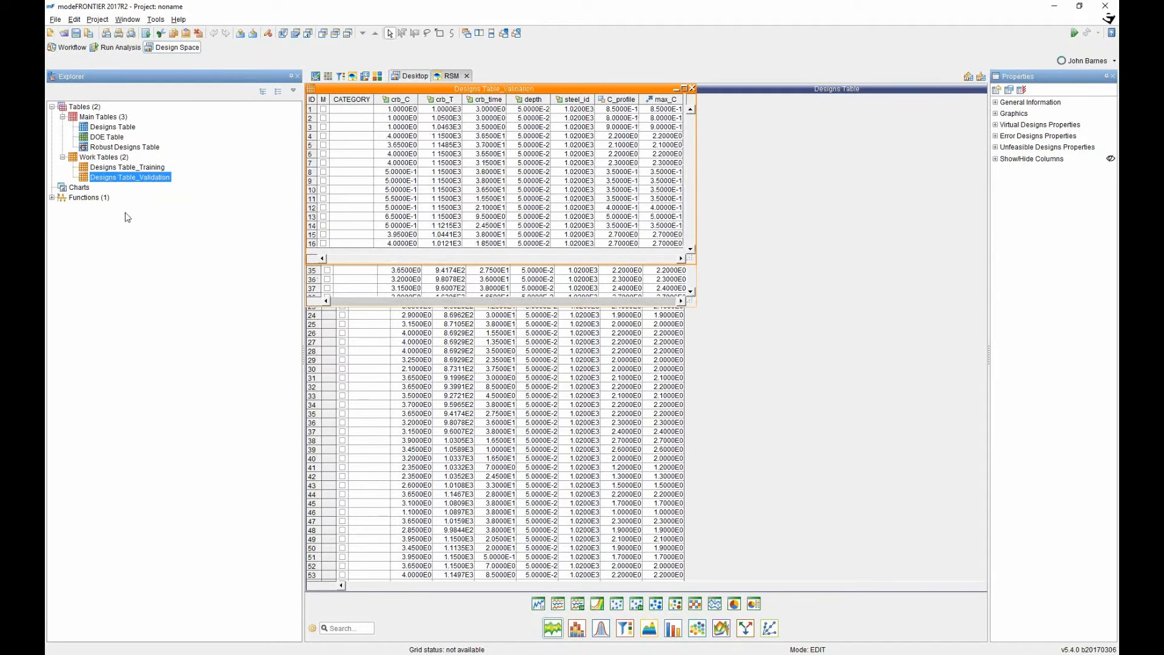
Expand Functions > RSM > C_profile and select the C_profile_KR_0 and C_profile_SVD_0 models.
left_click(52, 198)
left_click(62, 207)
left_click(73, 218)
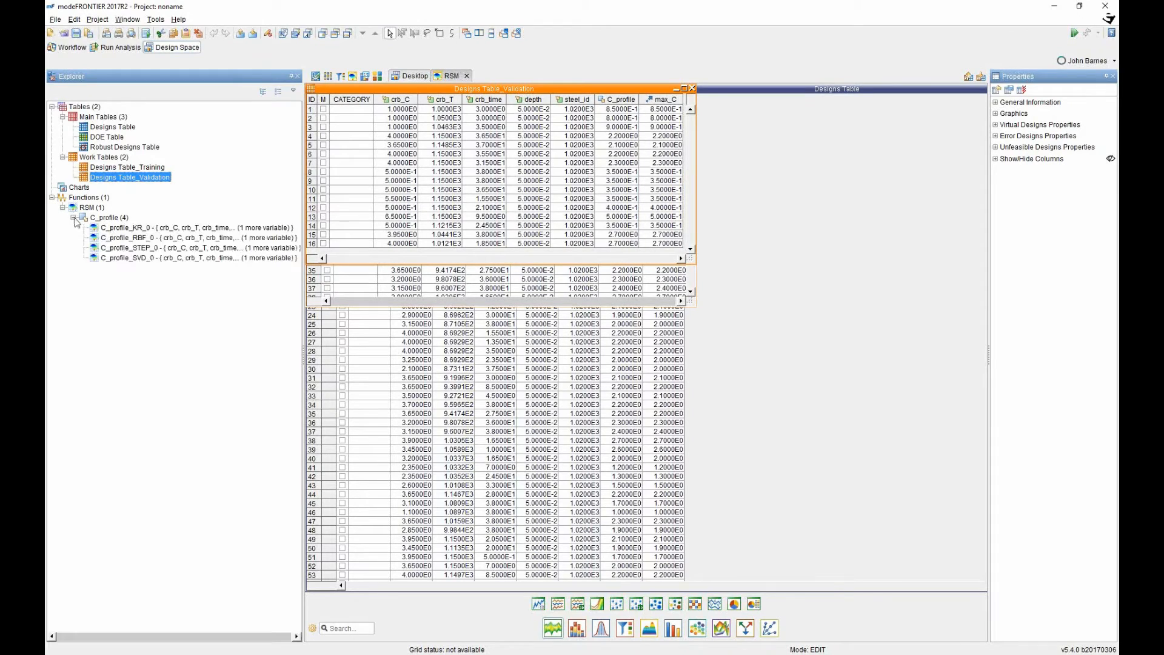
left_click(131, 228)
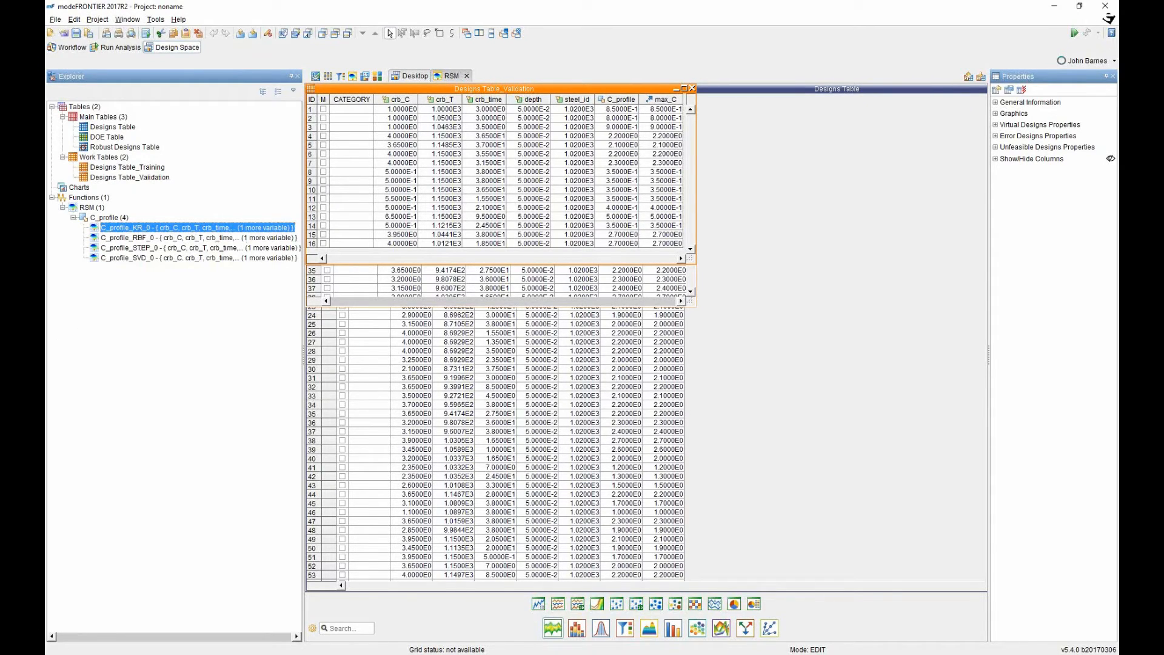
left_click(149, 260)
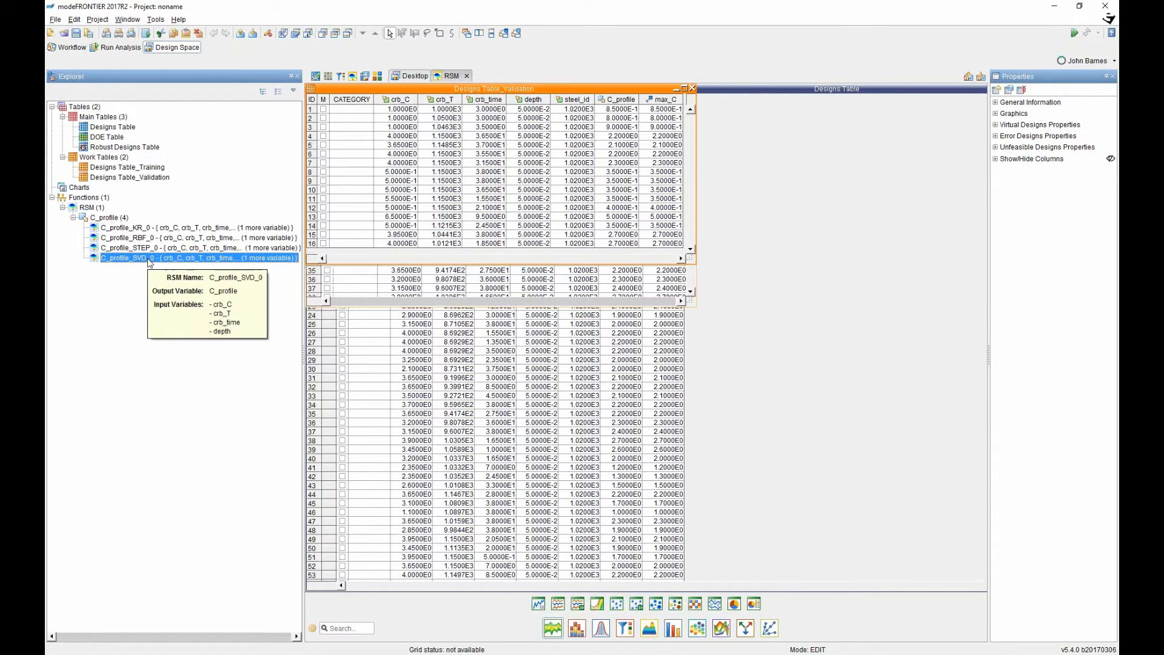
Generate a maximized RSM summary and logs chart for C_profile_SVD_0 on Designs Table_Validation.
right_click(149, 262)
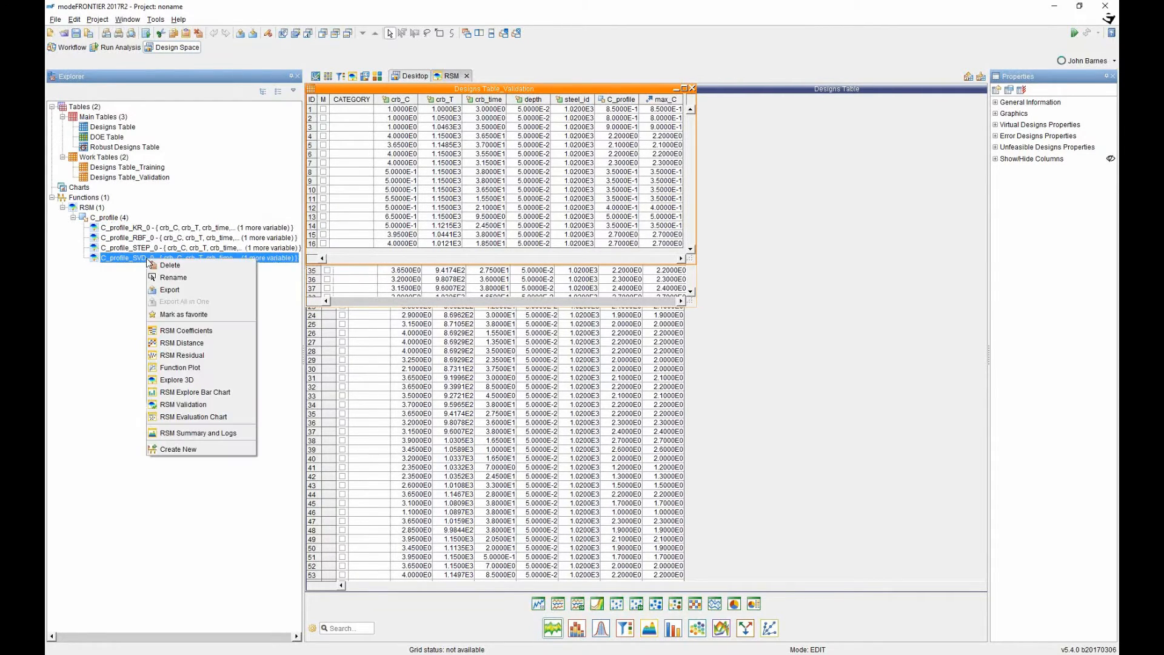
left_click(182, 433)
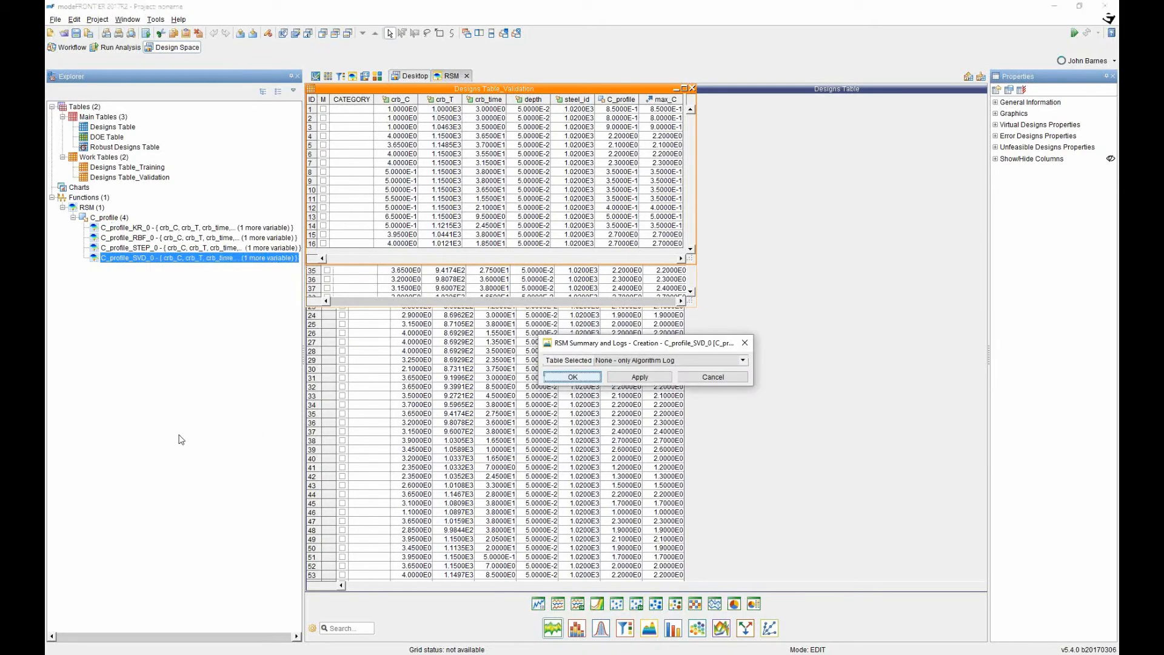
left_click(684, 361)
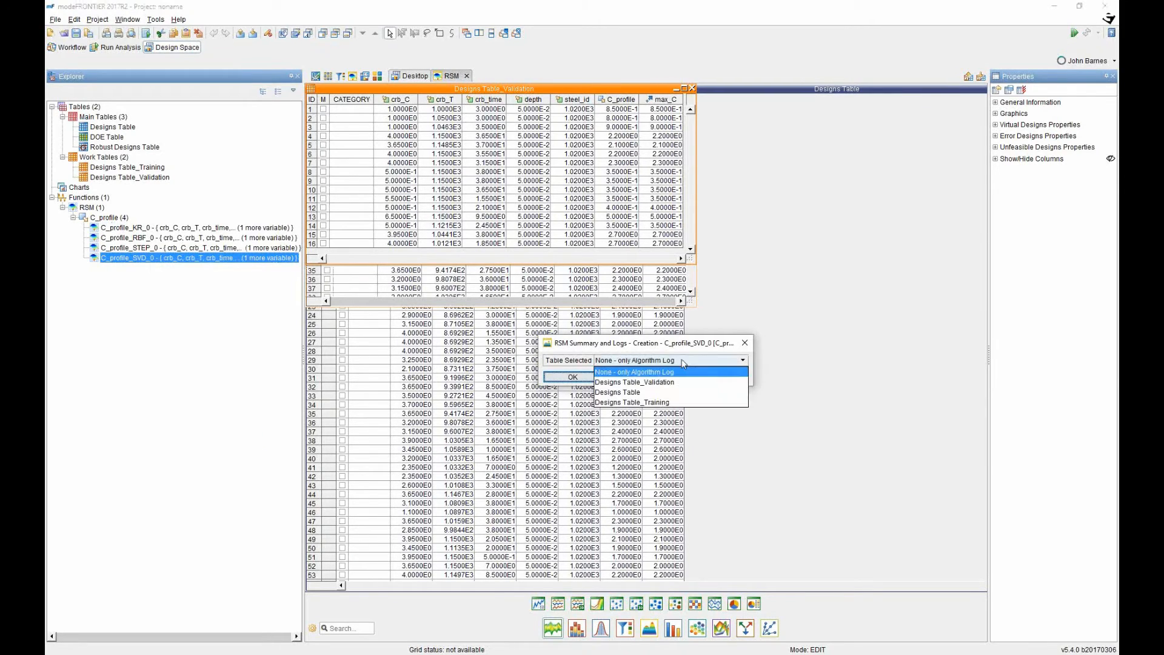
left_click(644, 382)
left_click(586, 379)
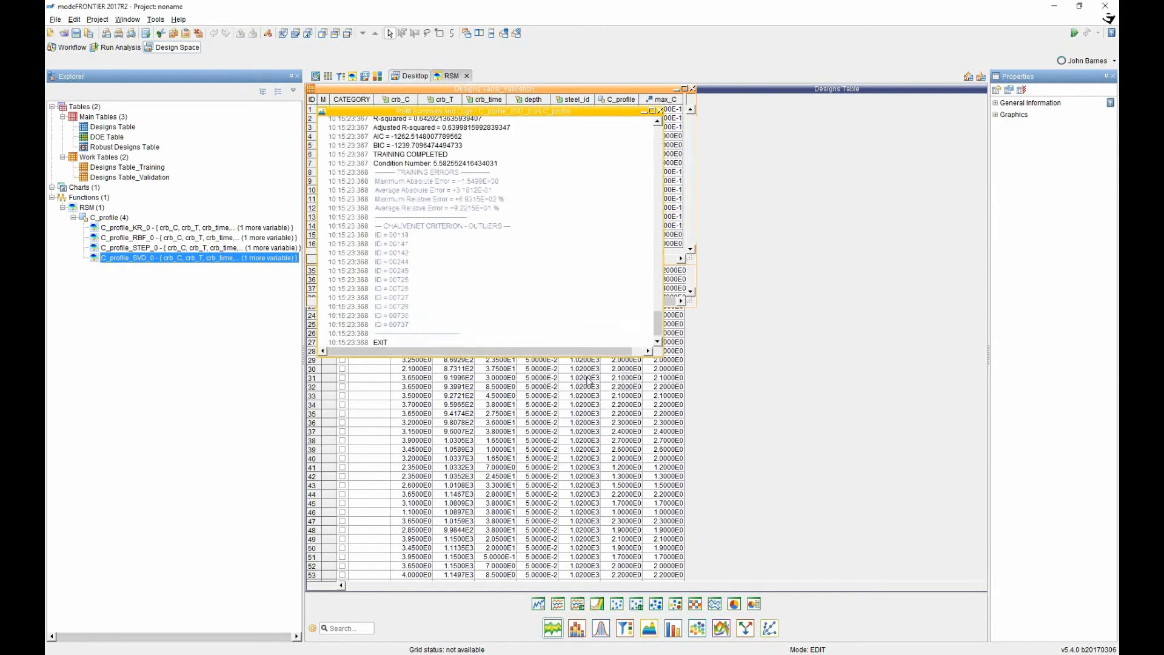
left_click(652, 111)
Select the SVD coefficient rows through depth and scroll through the summary report.
left_click_drag(981, 527, 1007, 288)
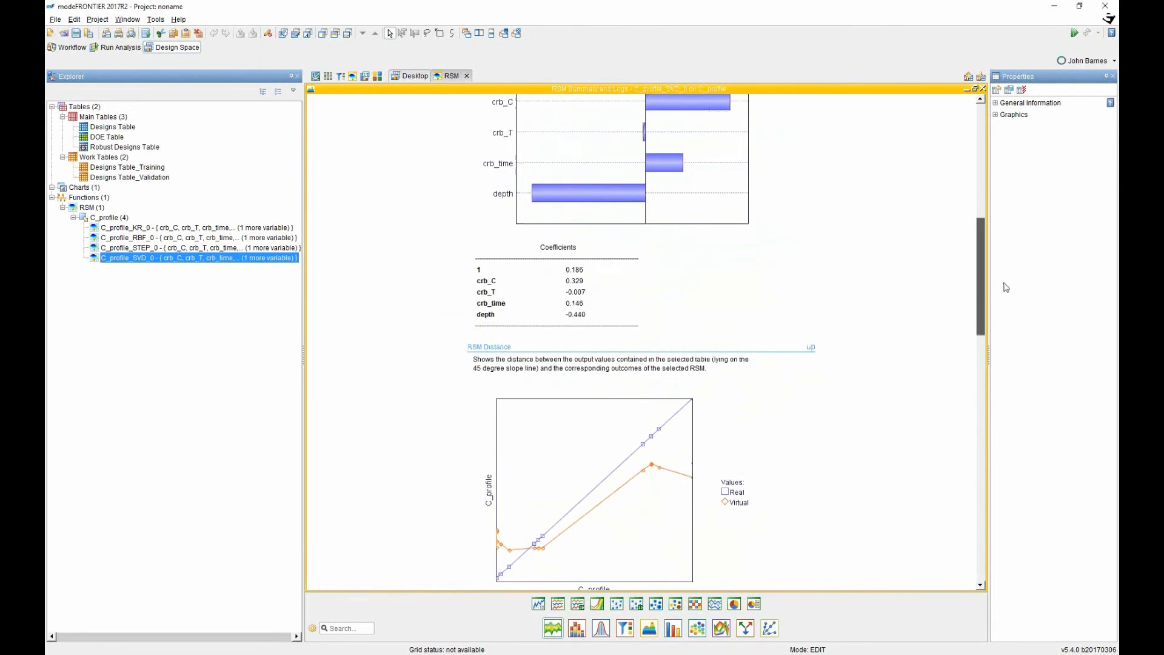
left_click_drag(476, 268, 590, 317)
left_click(477, 269)
left_click_drag(478, 270, 596, 316)
scroll(607, 291, "down", 3)
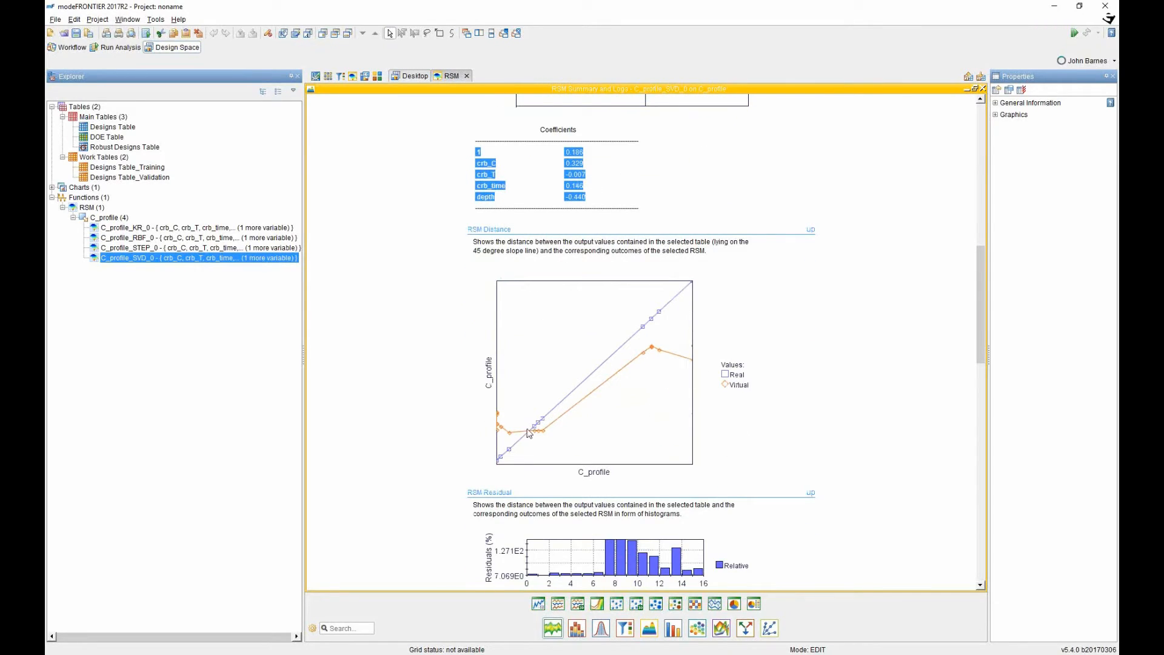
scroll(694, 380, "down", 2)
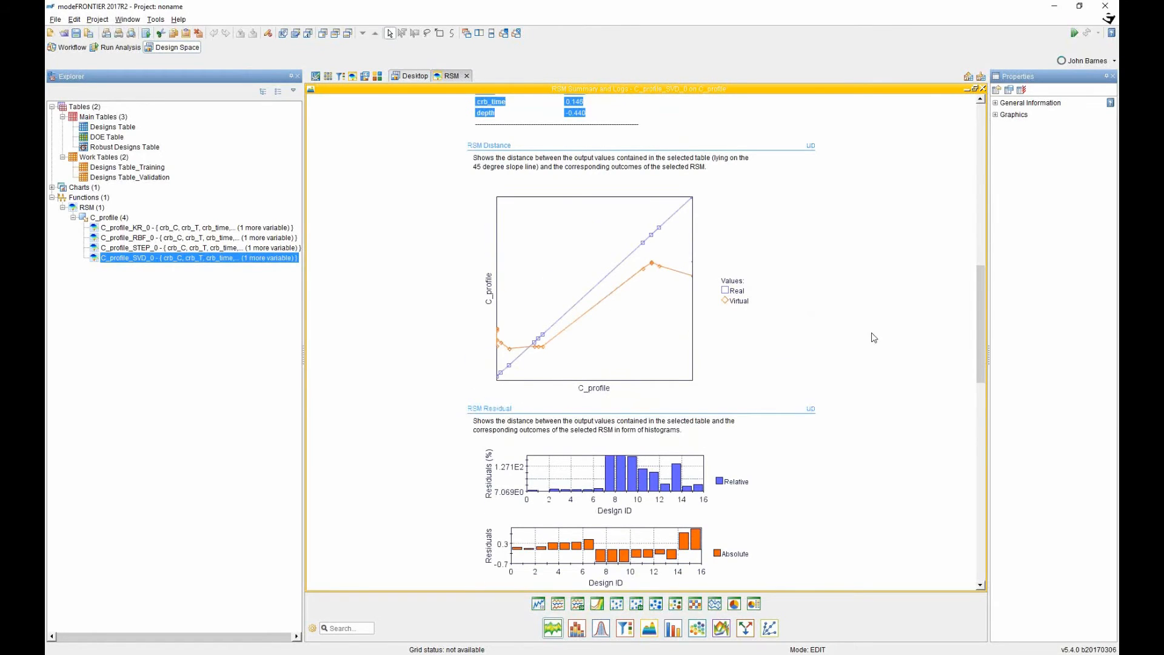
scroll(631, 330, "down", 10)
scroll(640, 345, "down", 2)
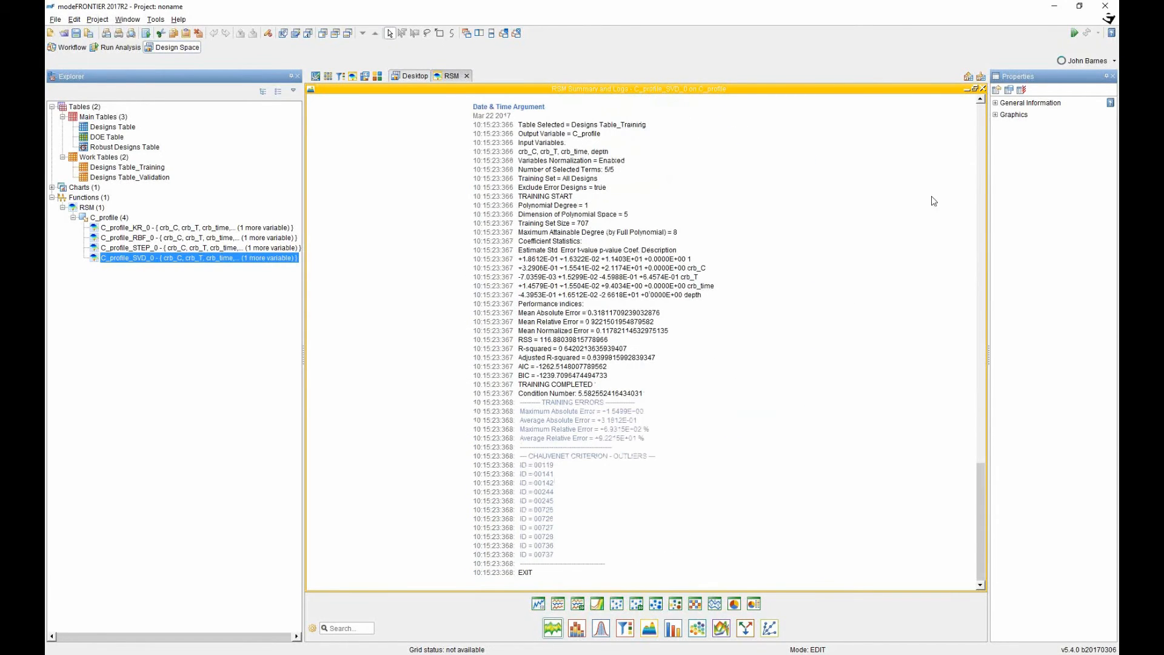
Delete the SVD summary chart and select the C_profile_STEP_0 function.
left_click(983, 88)
left_click(557, 345)
left_click(192, 248)
right_click(192, 248)
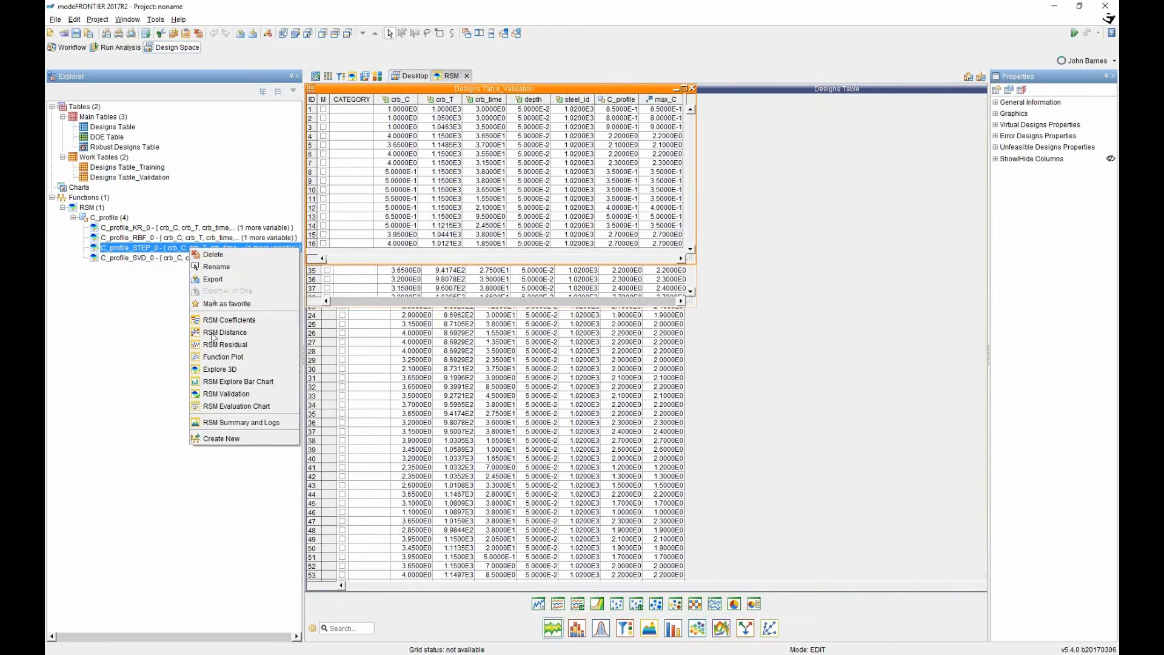
left_click(215, 438)
left_click(648, 360)
left_click(631, 377)
left_click(569, 377)
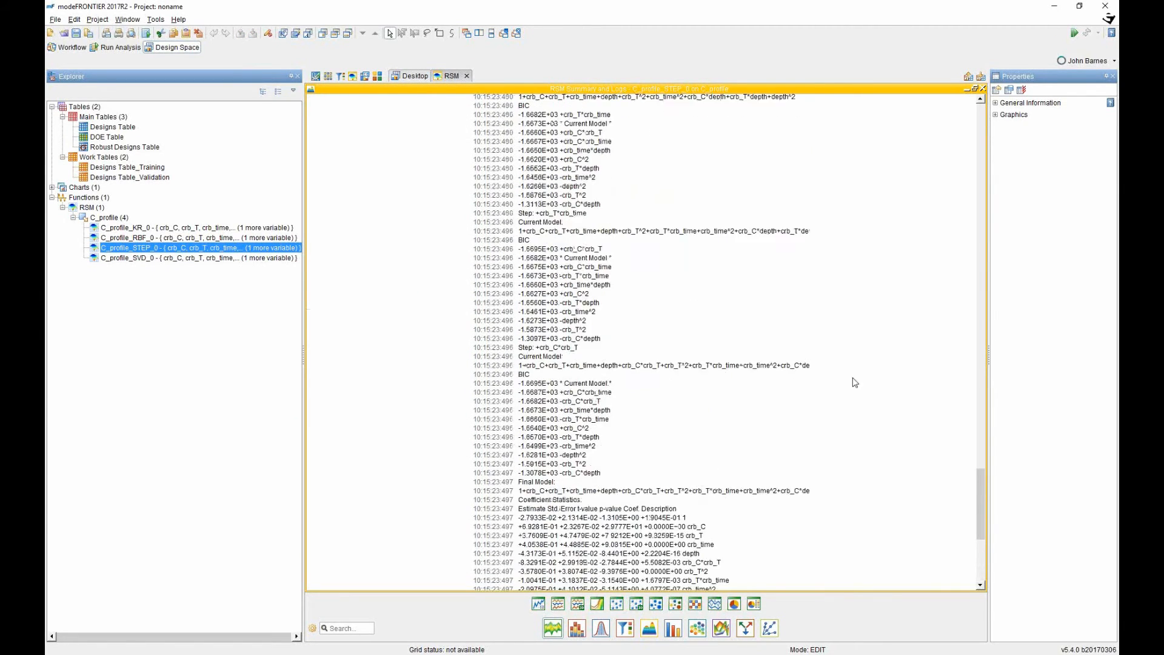
left_click_drag(980, 473, 987, 193)
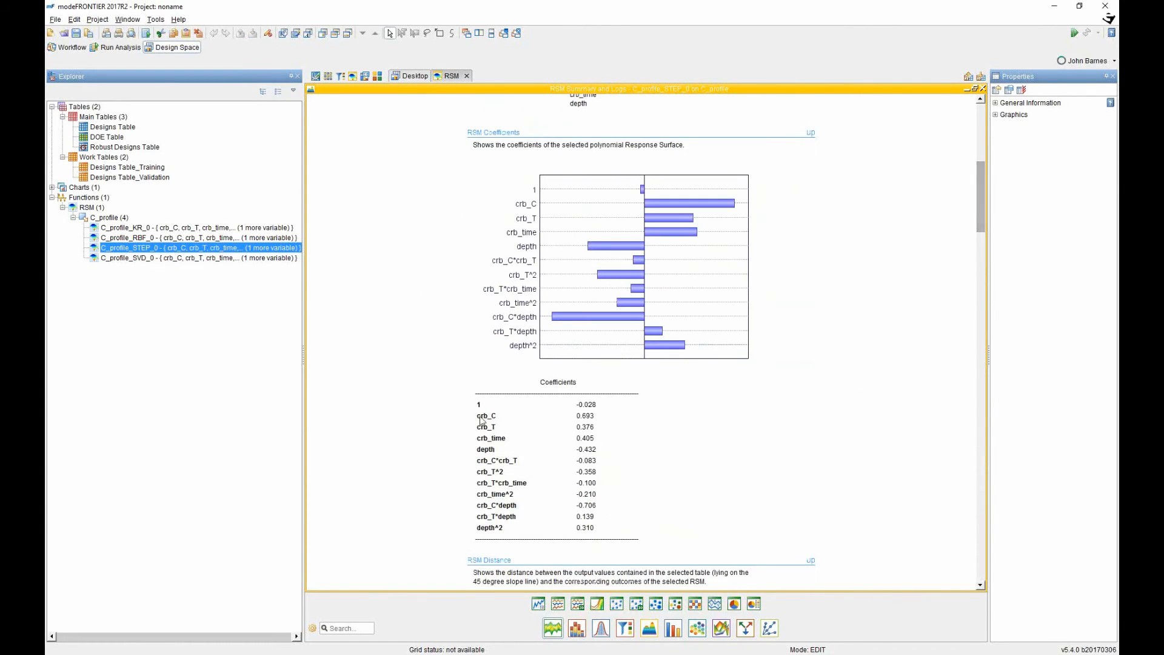
left_click_drag(479, 405, 609, 533)
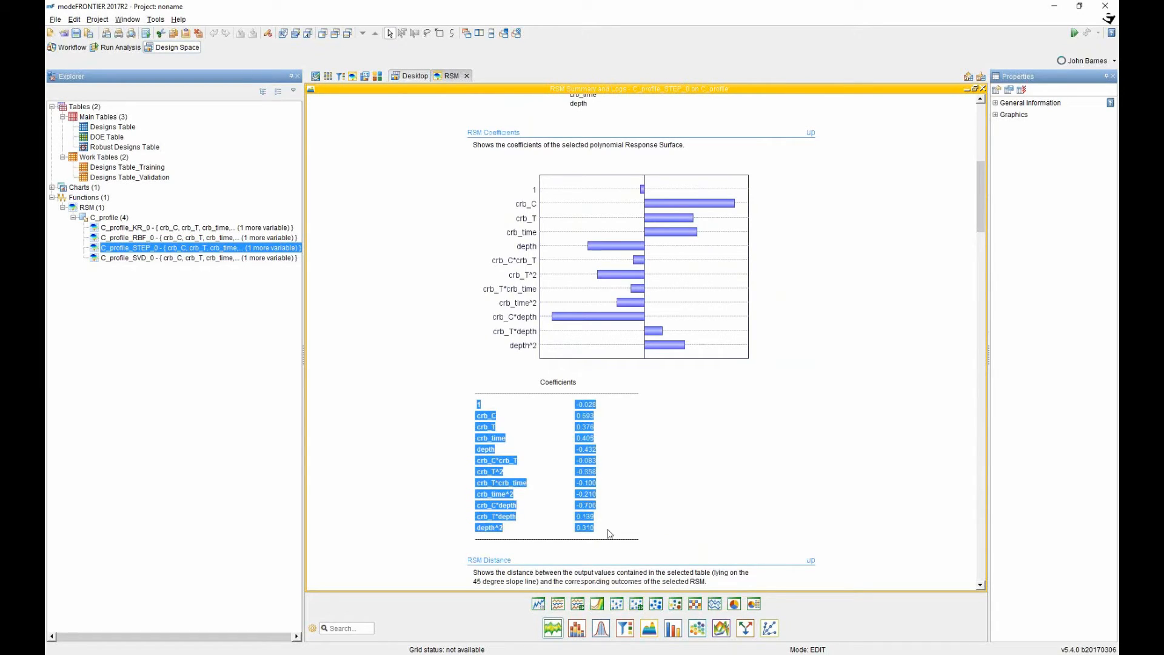
left_click(516, 531)
left_click_drag(478, 528, 514, 535)
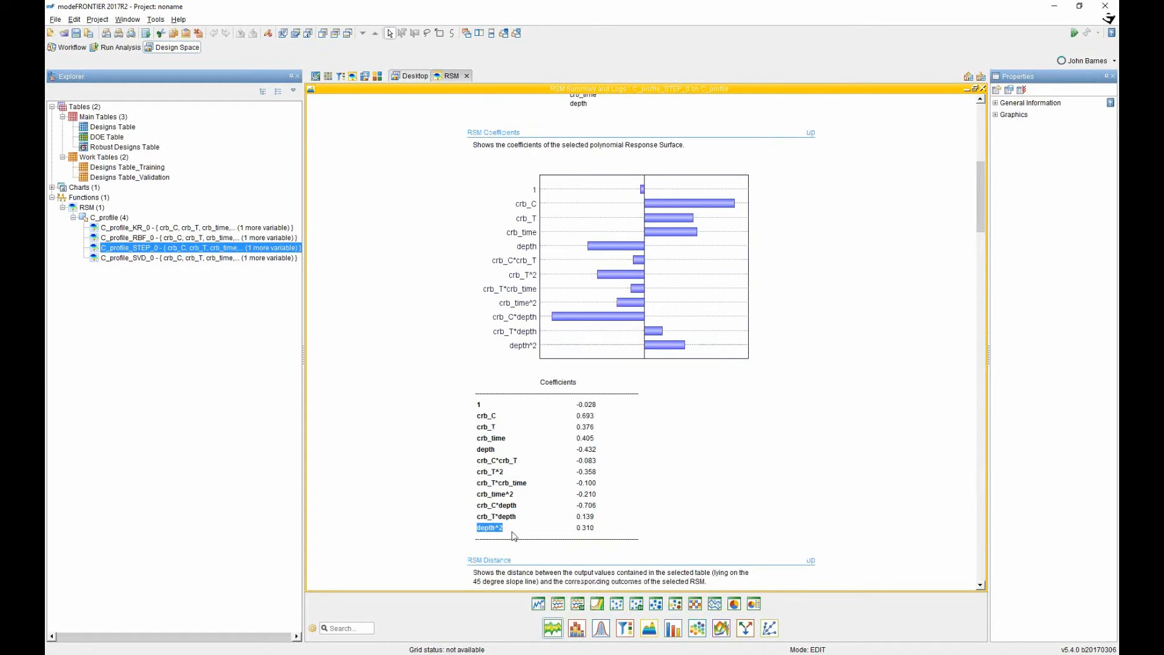
left_click_drag(483, 416, 622, 533)
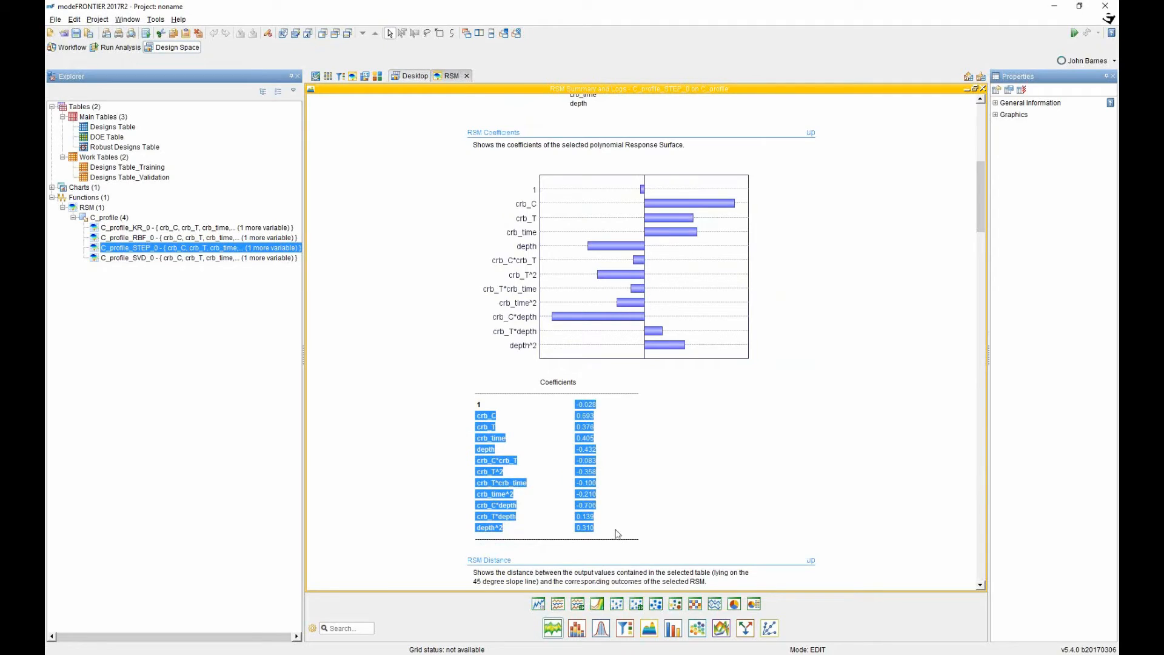
scroll(758, 419, "down", 3)
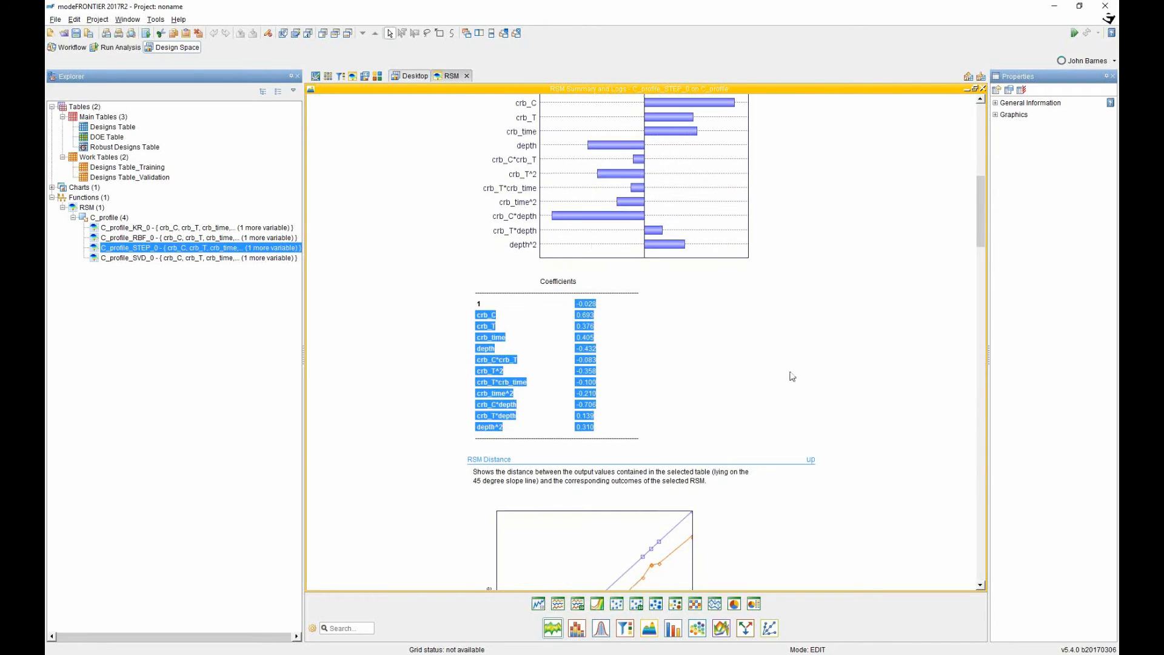
left_click(984, 89)
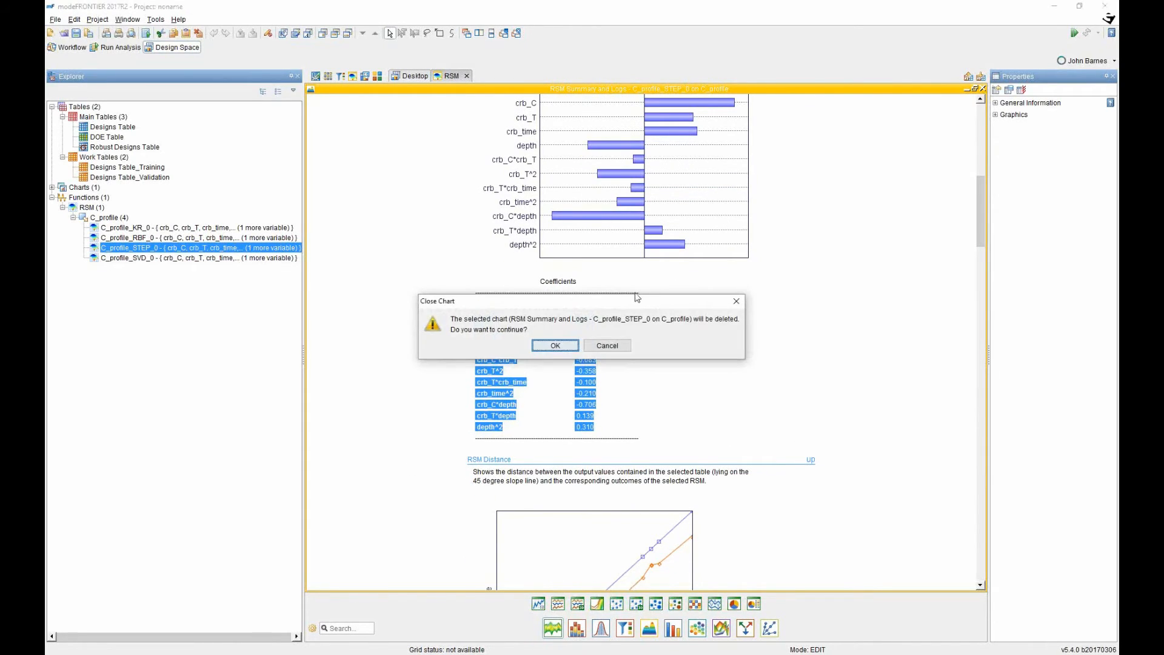
left_click(555, 346)
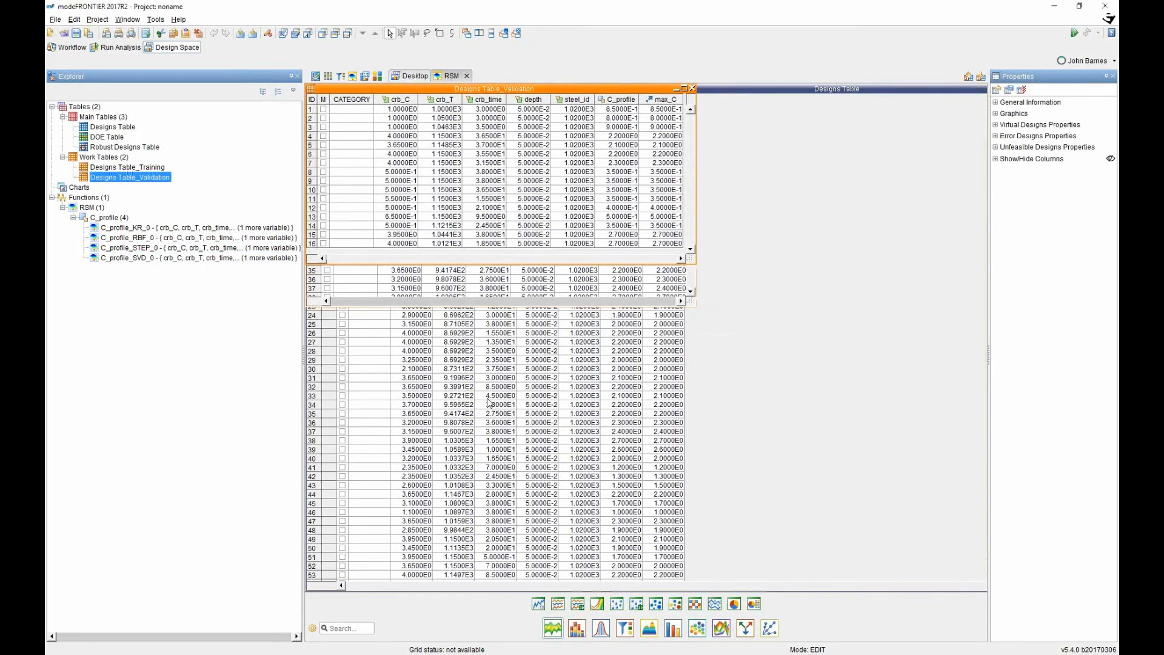
Select all four C_profile functions and create a maximized RSM Evaluation Chart on Designs Table_Validation.
left_click(209, 230)
left_click(194, 259, "shift")
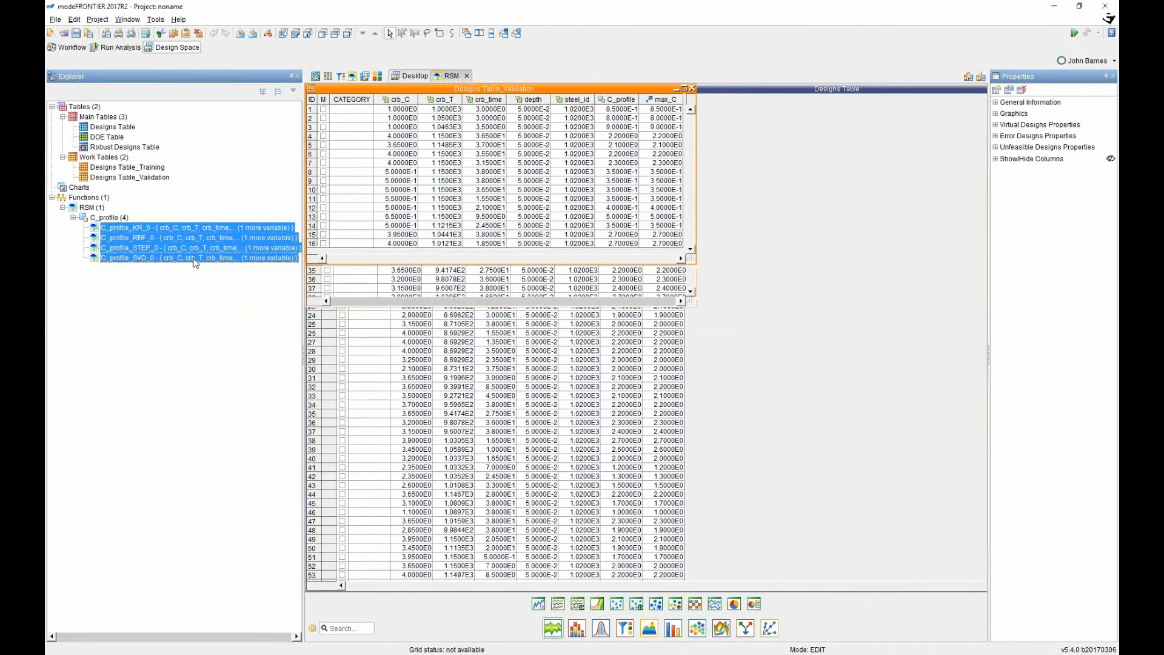
right_click(194, 262)
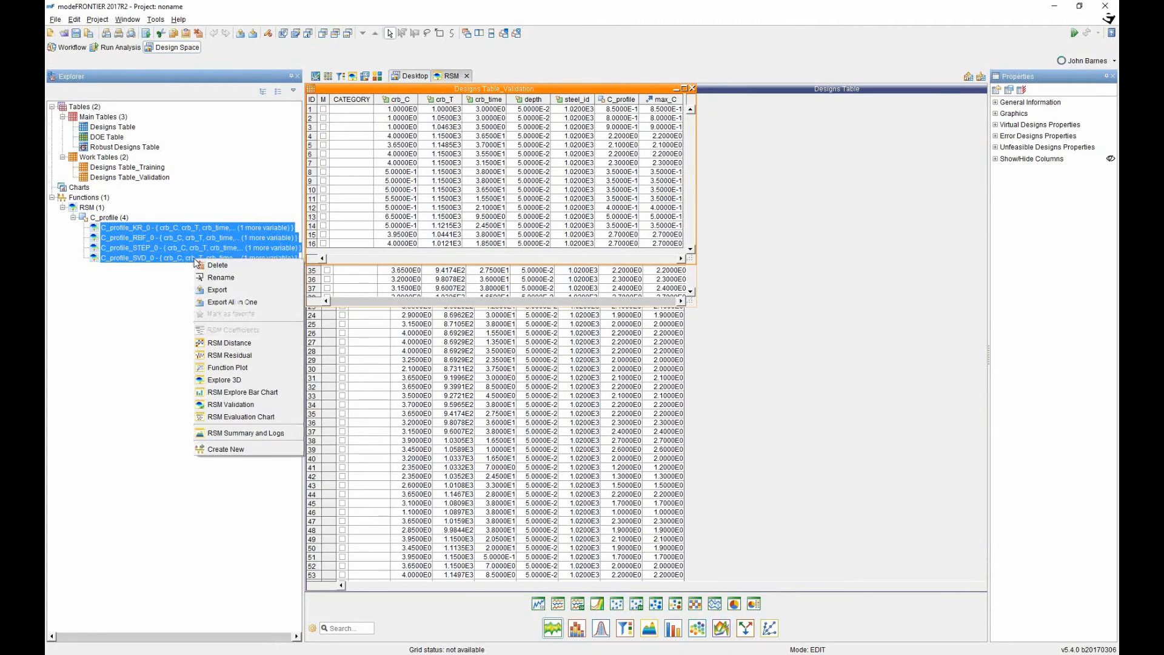
left_click(209, 418)
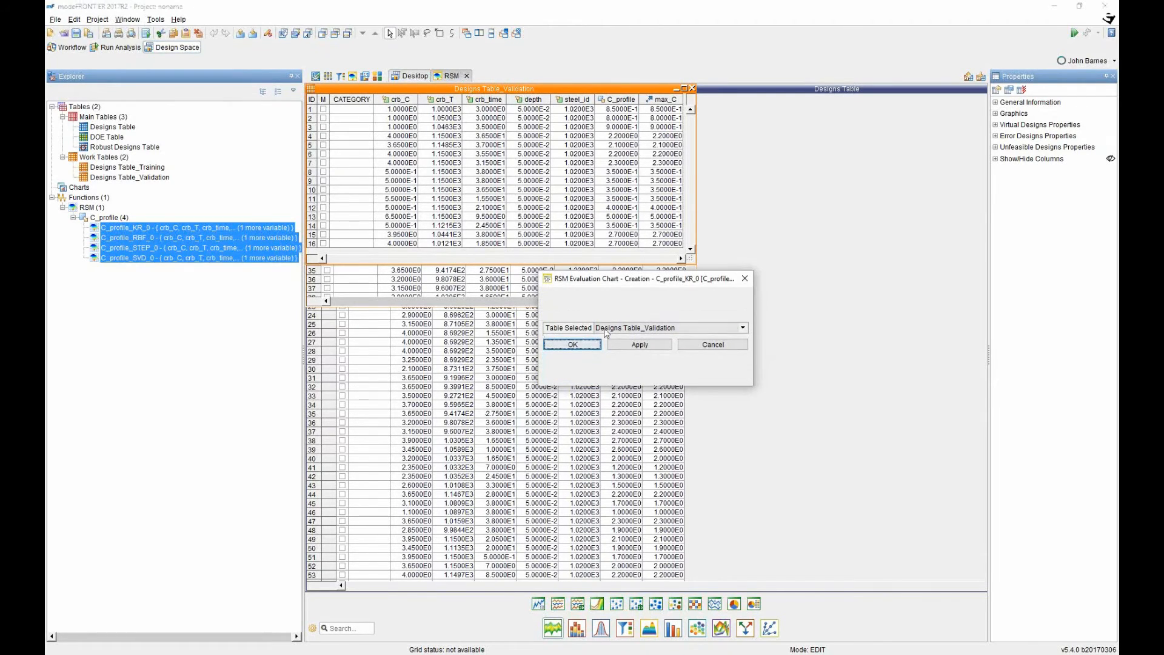
left_click(630, 328)
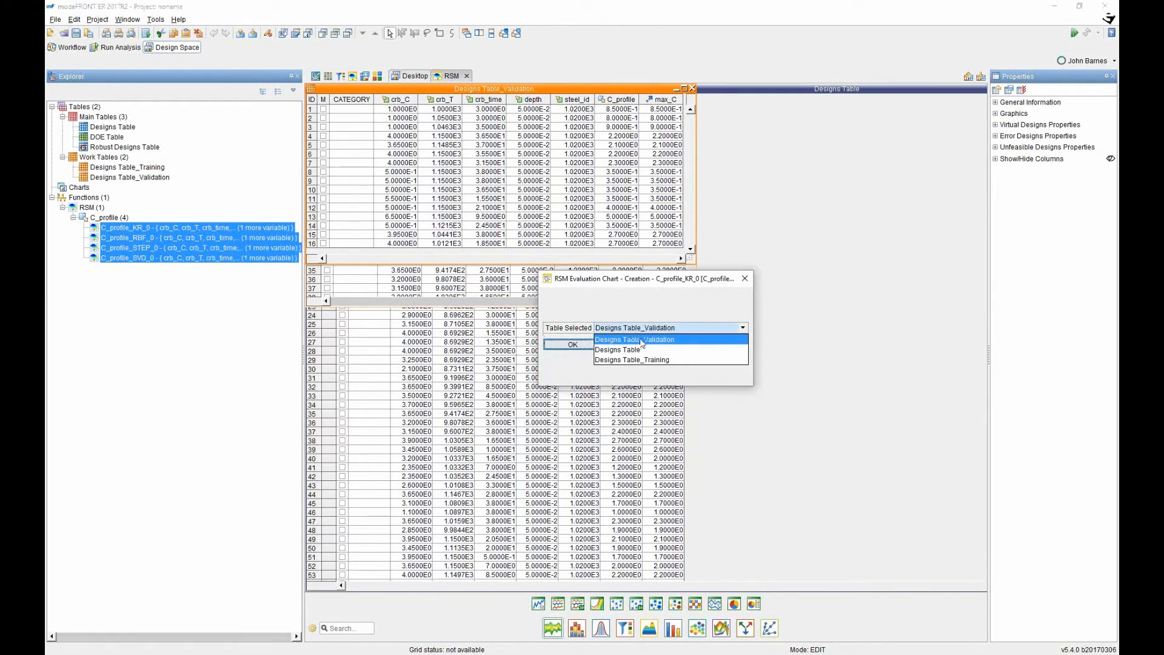
left_click(638, 340)
left_click(588, 347)
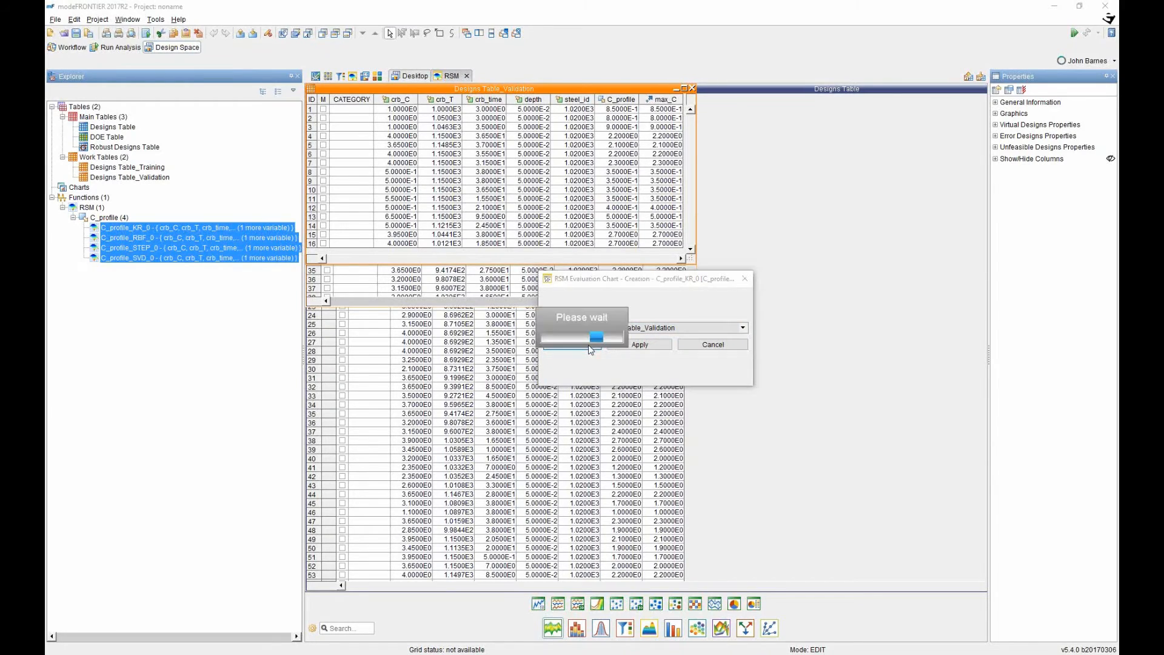
left_click(624, 133)
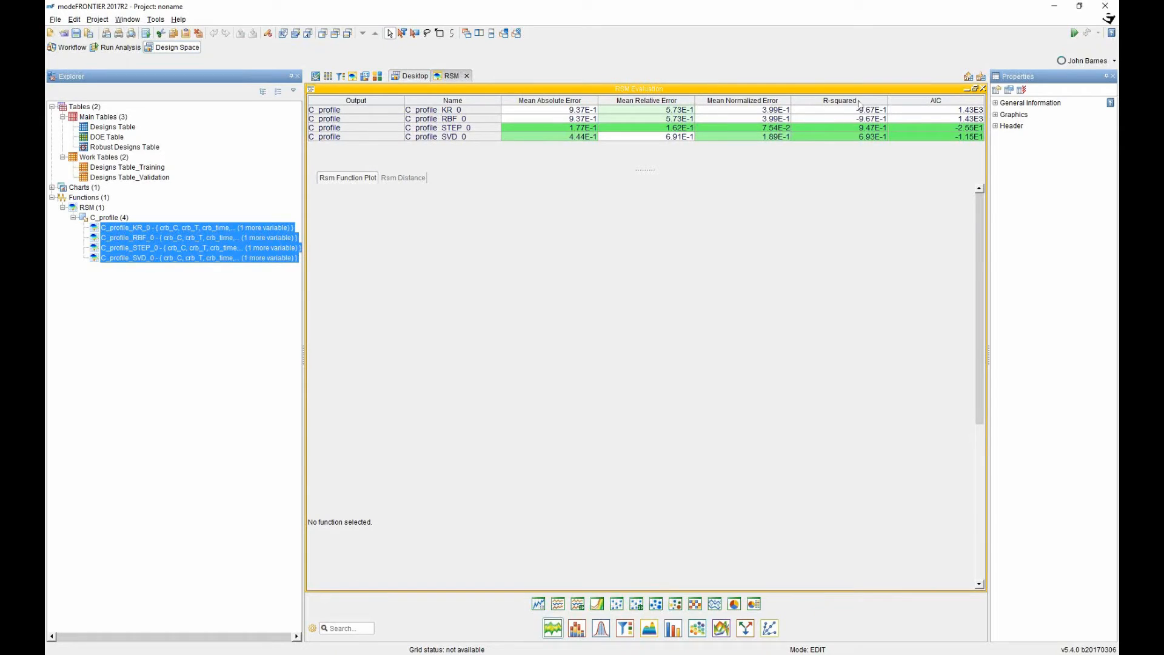
Sort the models by R-squared and compare the STEP_0 and SVD_0 function plots.
left_click(838, 100)
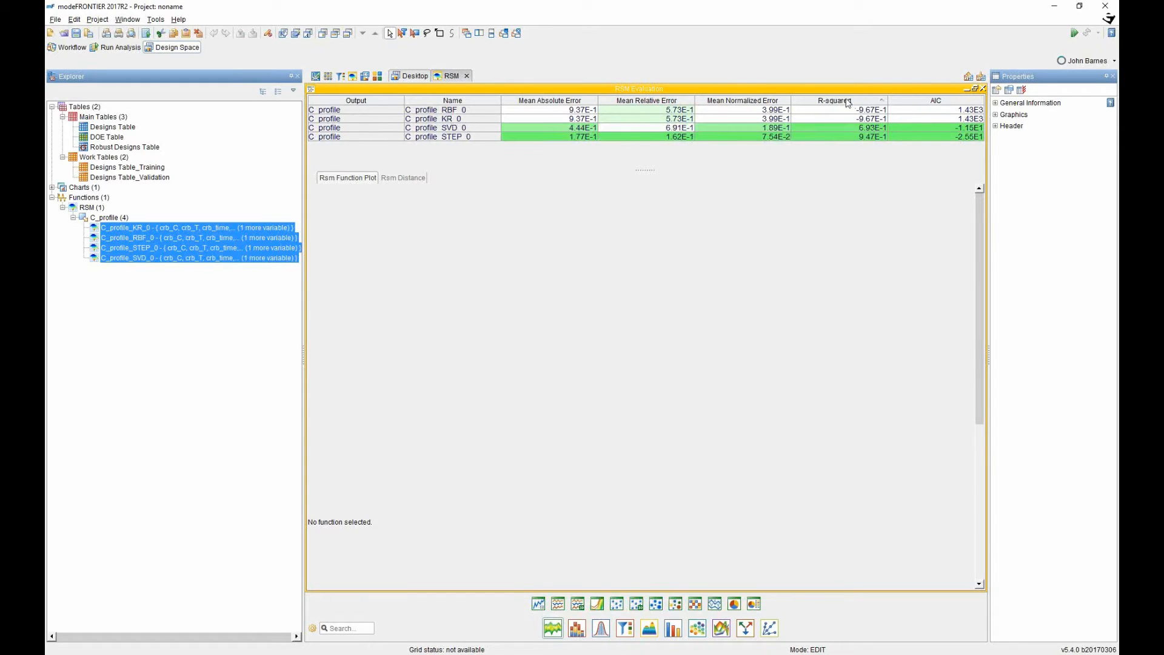
left_click(843, 102)
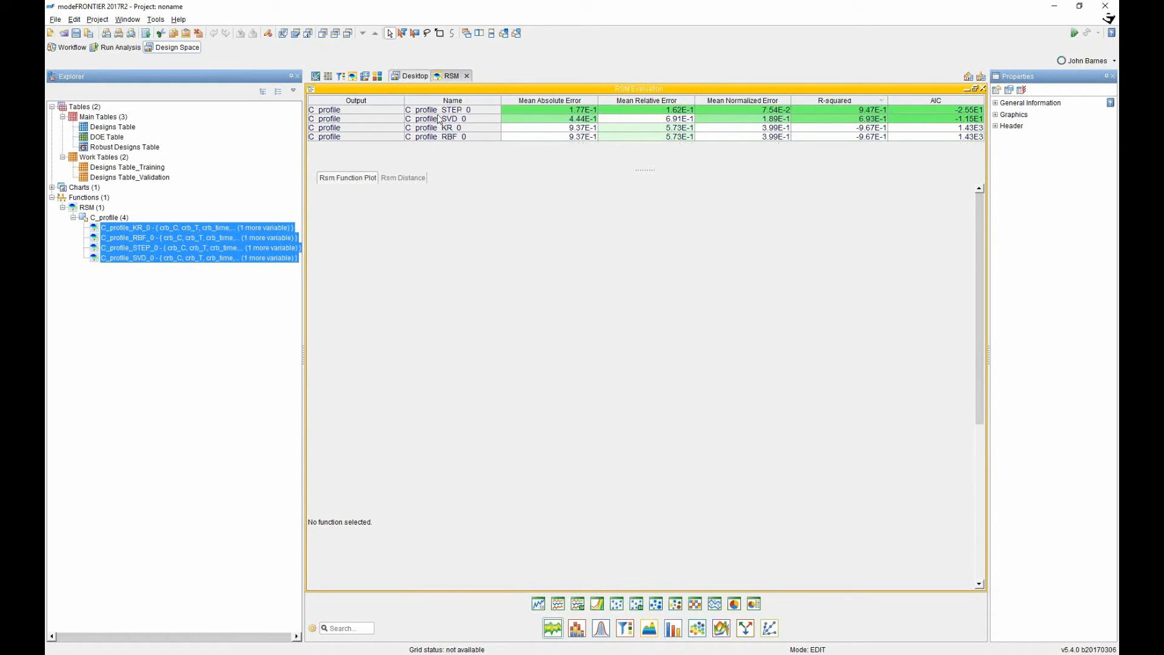
left_click(367, 112)
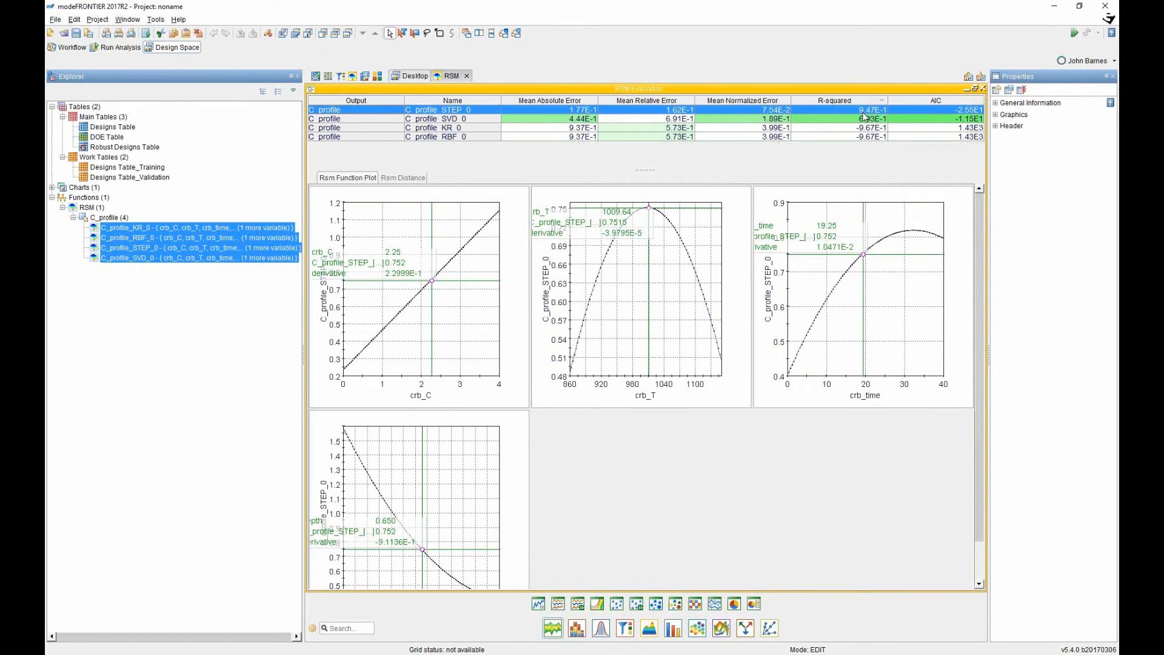
left_click(587, 119)
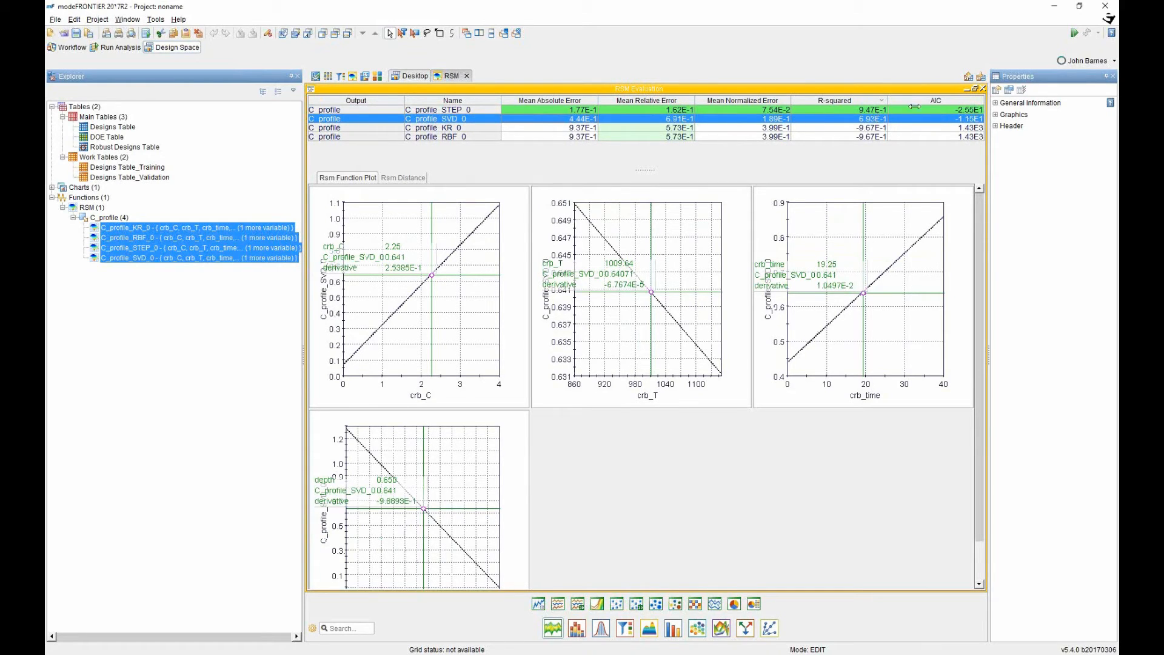
left_click(357, 110)
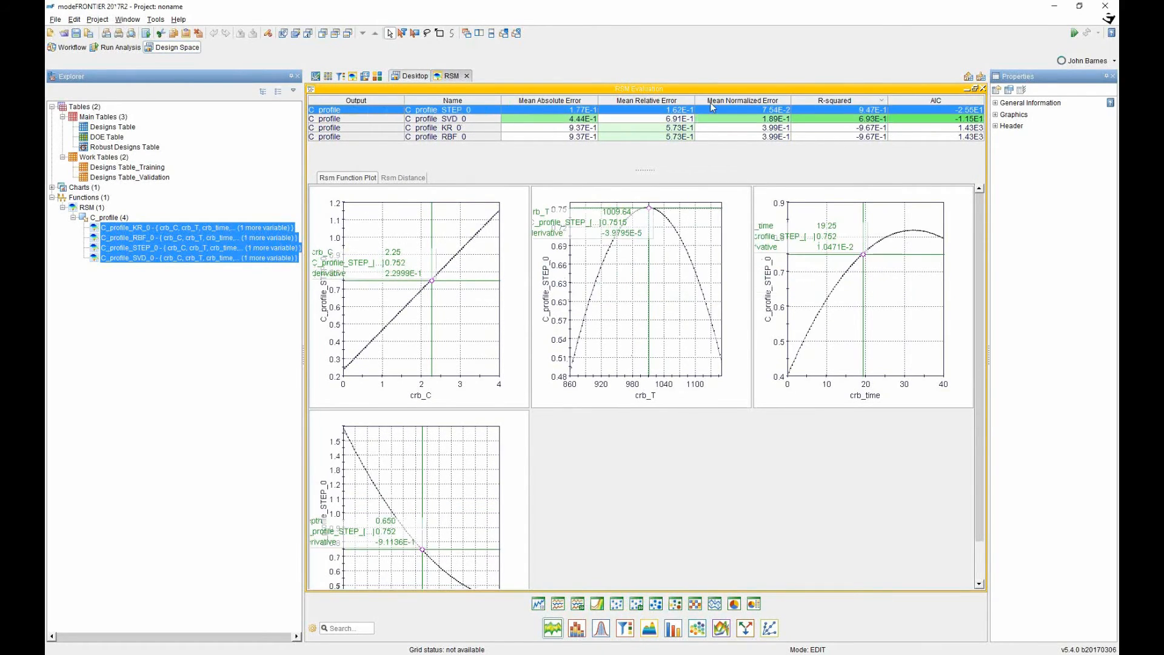
left_click(380, 117)
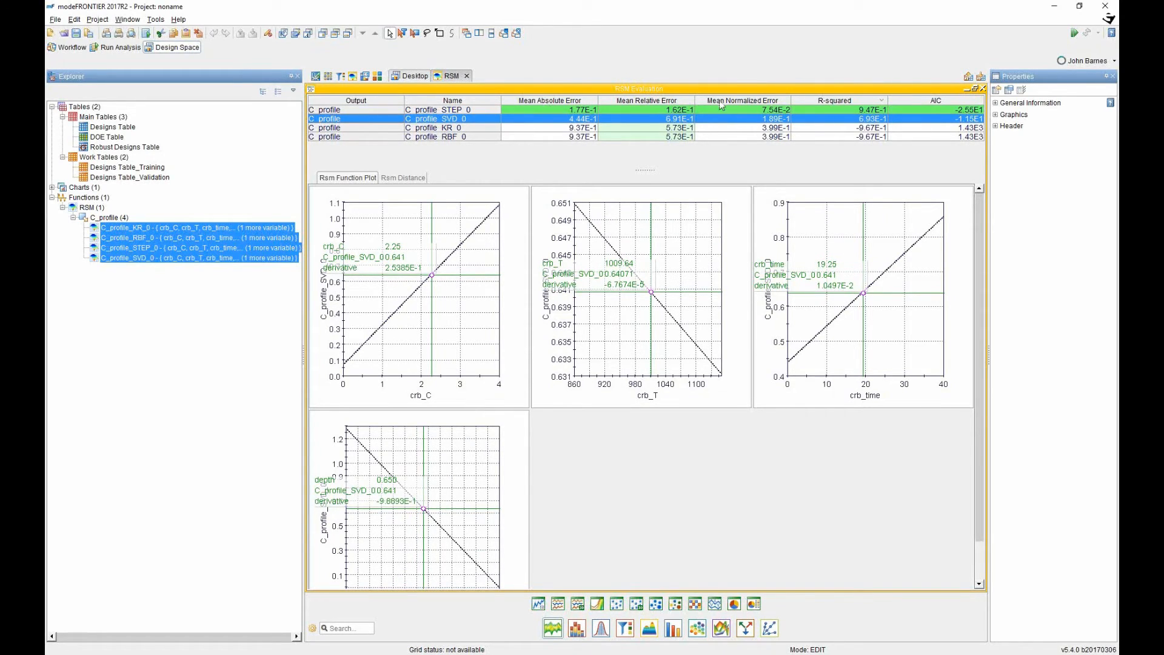
left_click(366, 109)
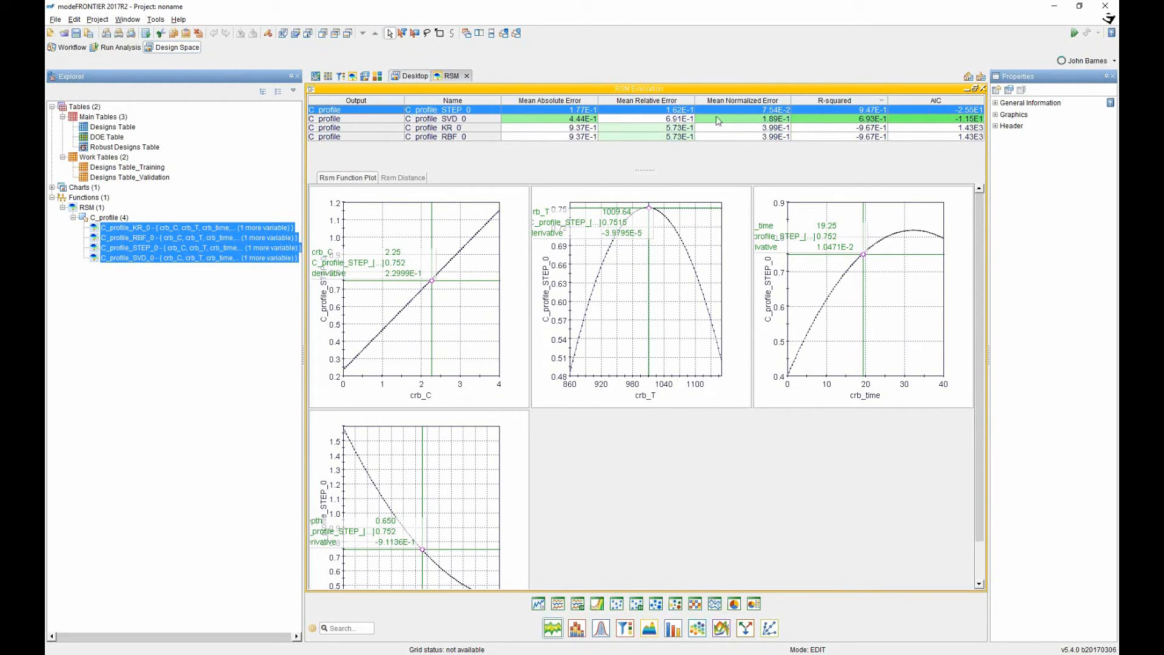
key("Down")
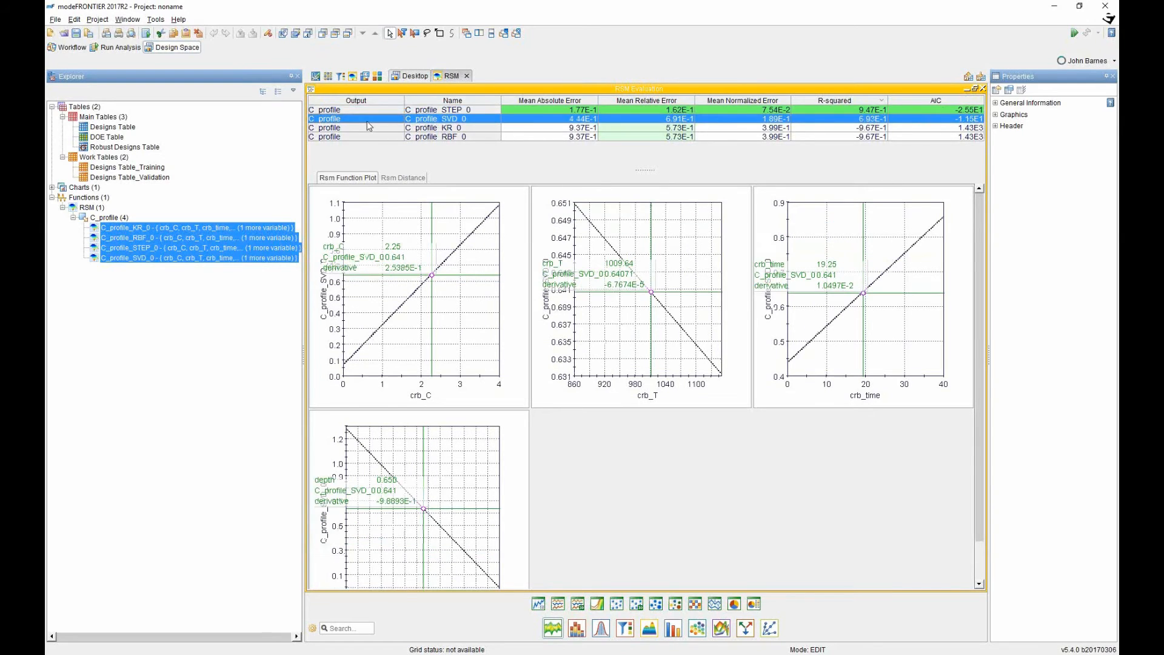
key("Up")
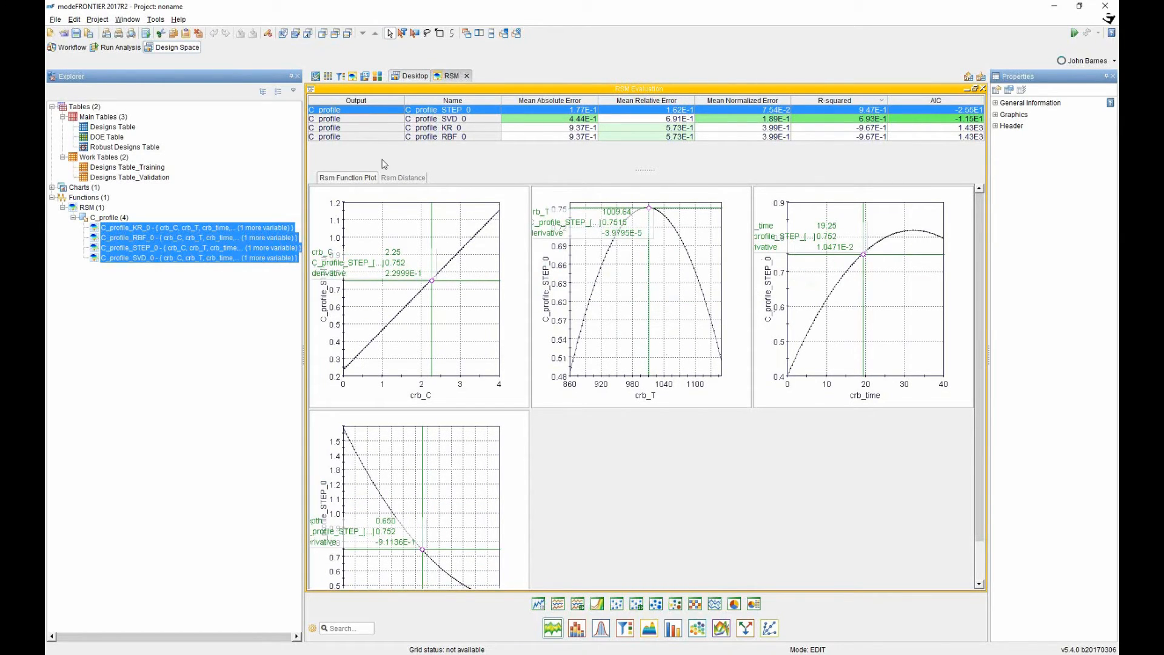
left_click(378, 119)
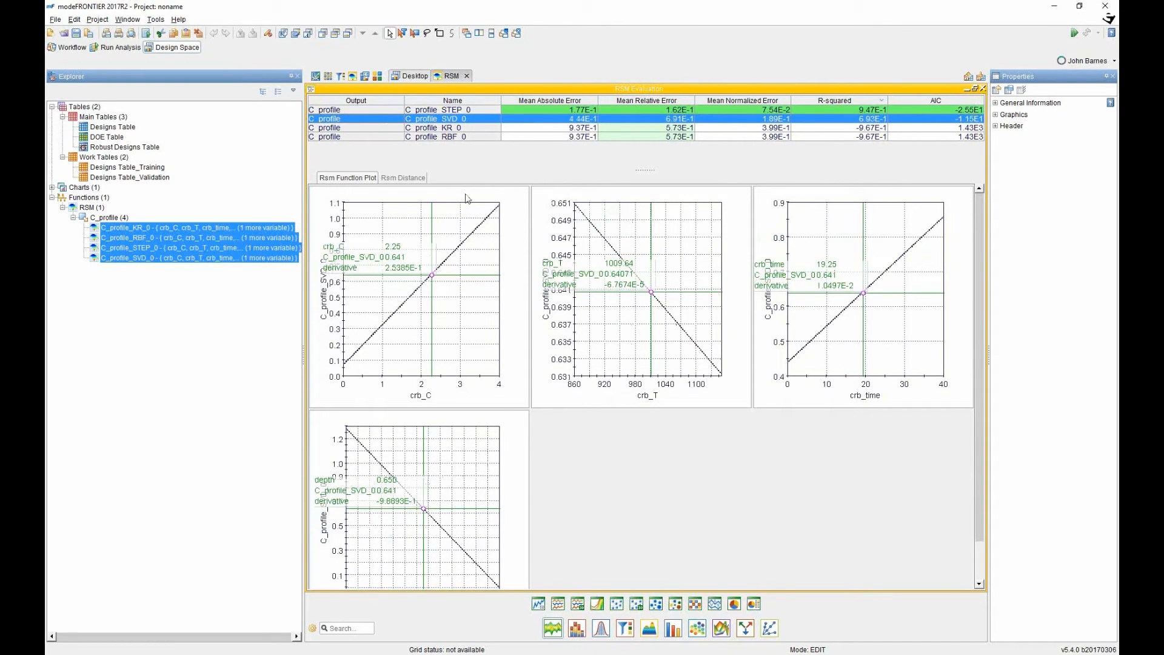
left_click(373, 110)
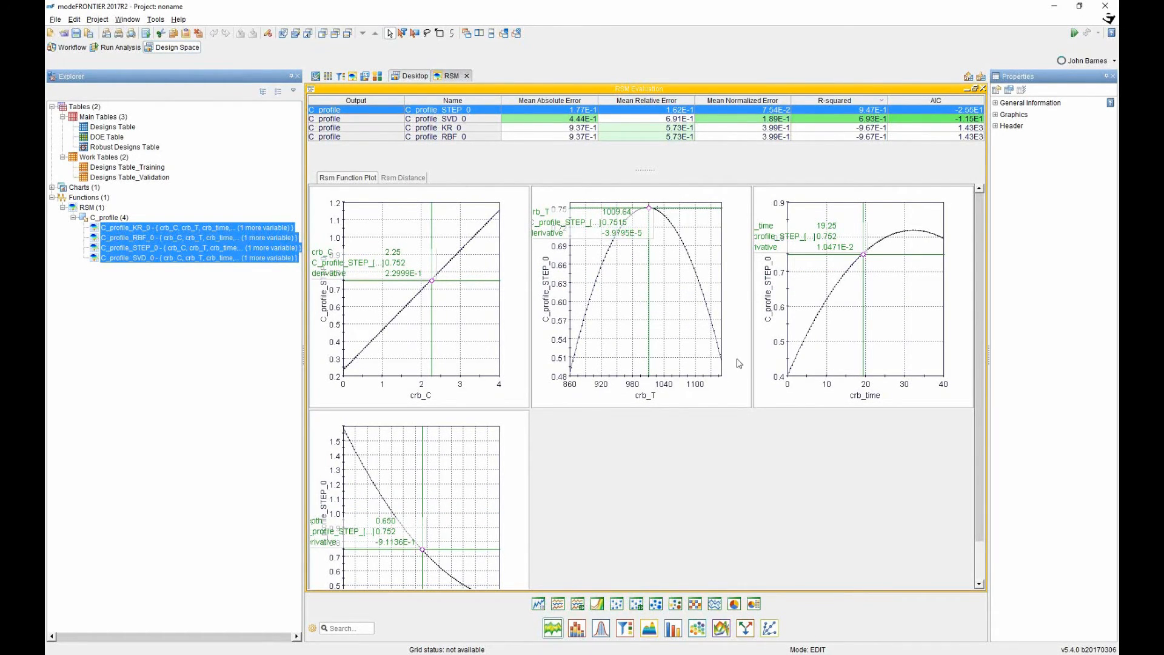
Make the design-point scatter visible on the crb_T plot, including for the SVD_0 surface.
left_click(644, 299)
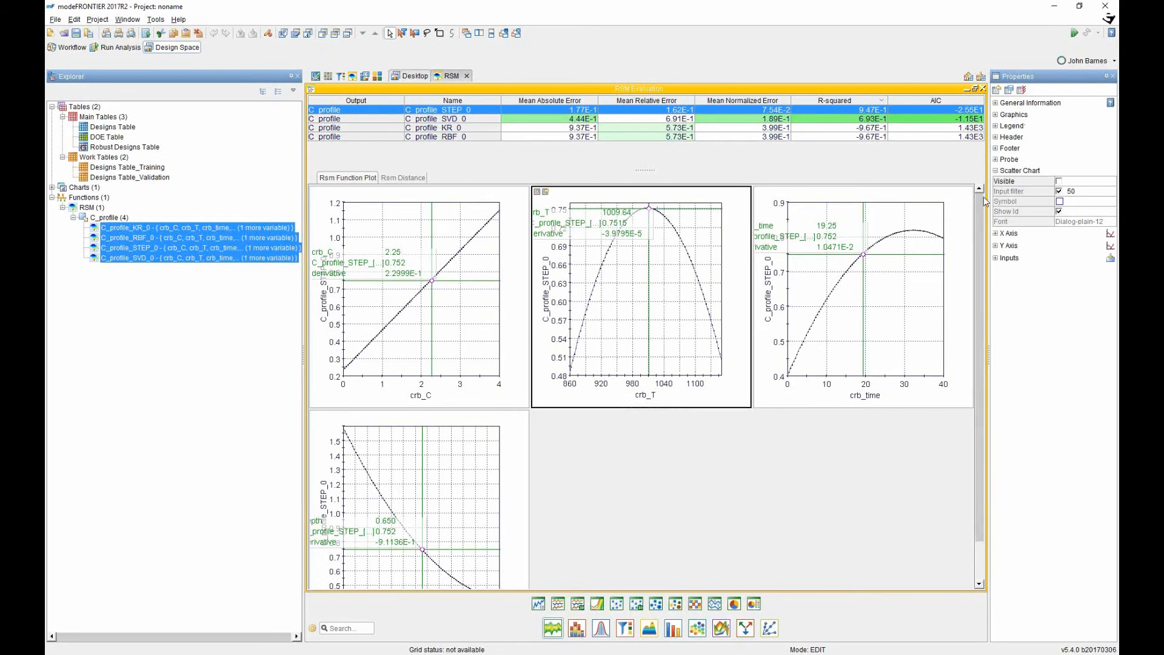
left_click(1059, 182)
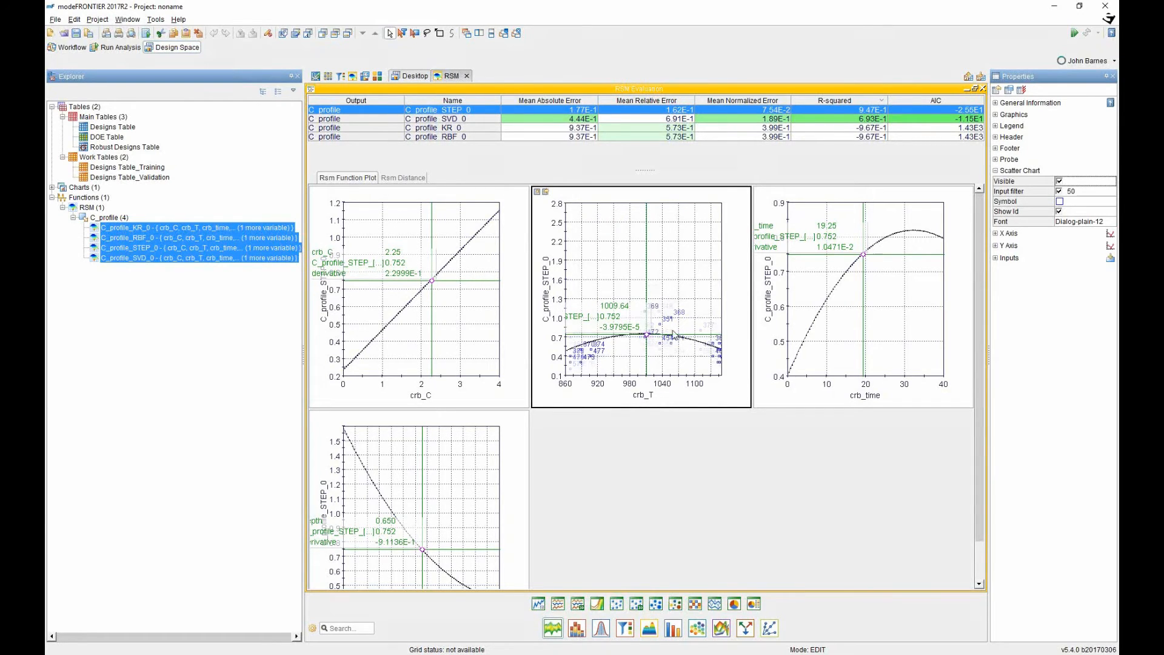
left_click(393, 119)
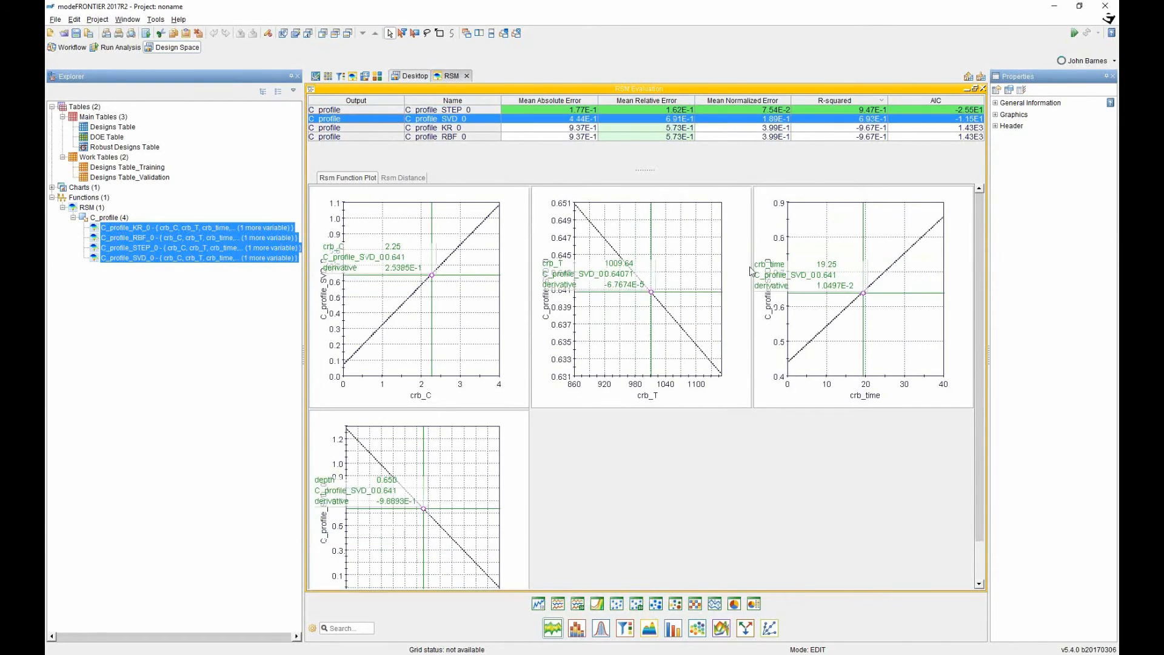
left_click(730, 285)
left_click(1060, 182)
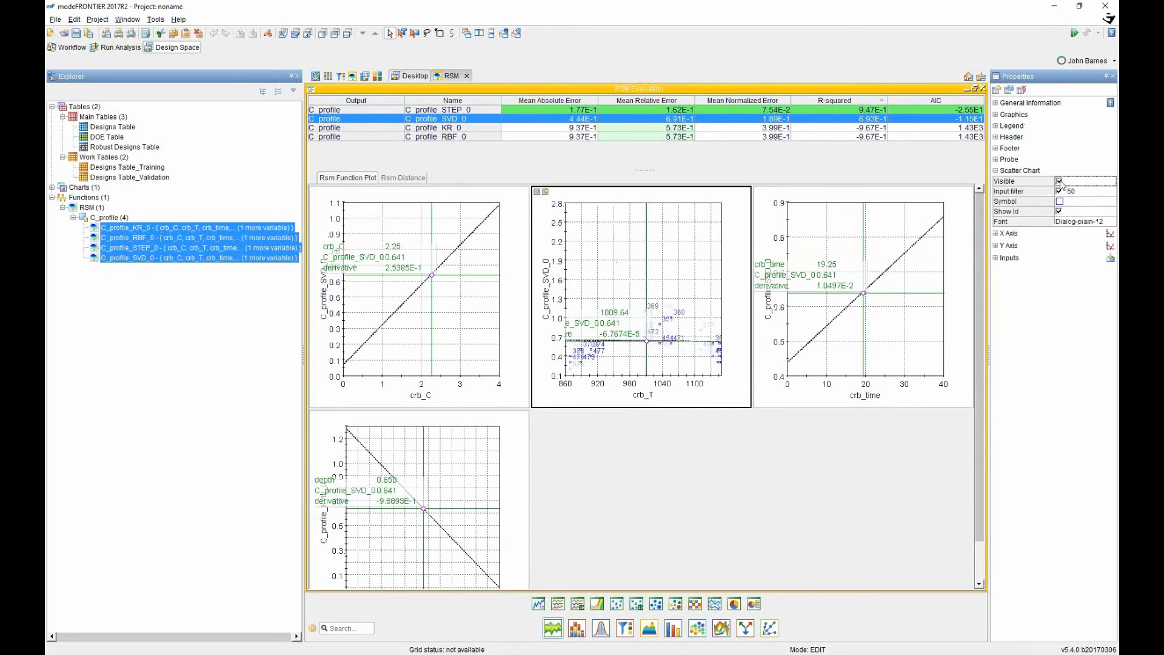
Compare the KR_0 and RBF_0 plots, return to SVD_0, and show the RSM distance charts.
left_click(346, 129)
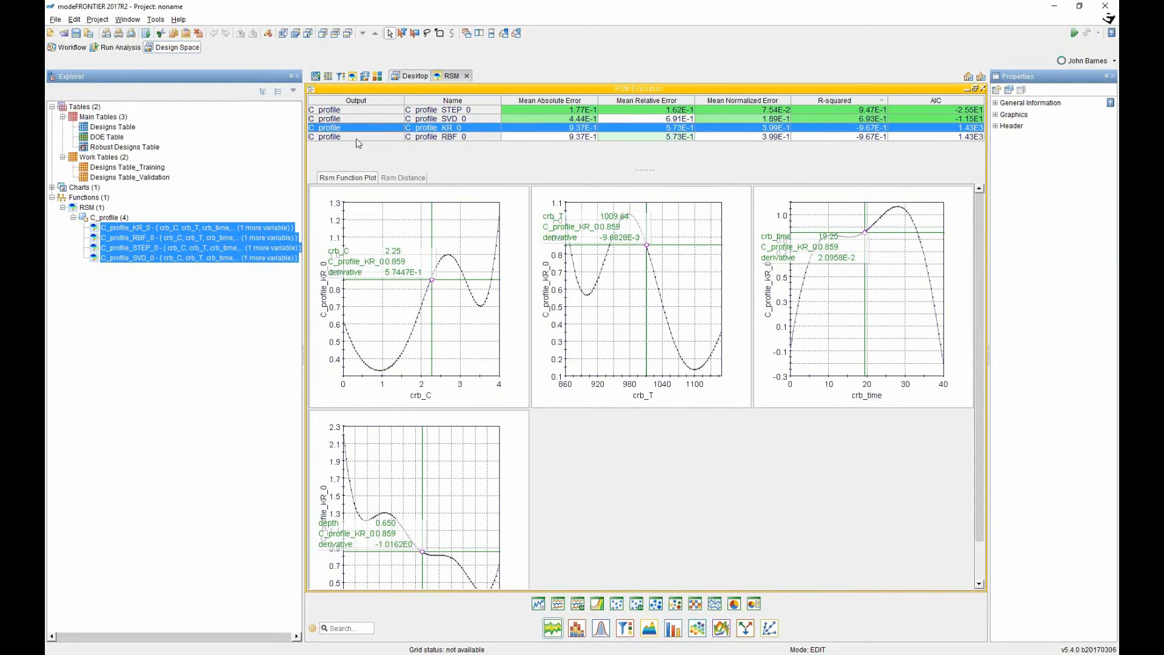
left_click(357, 138)
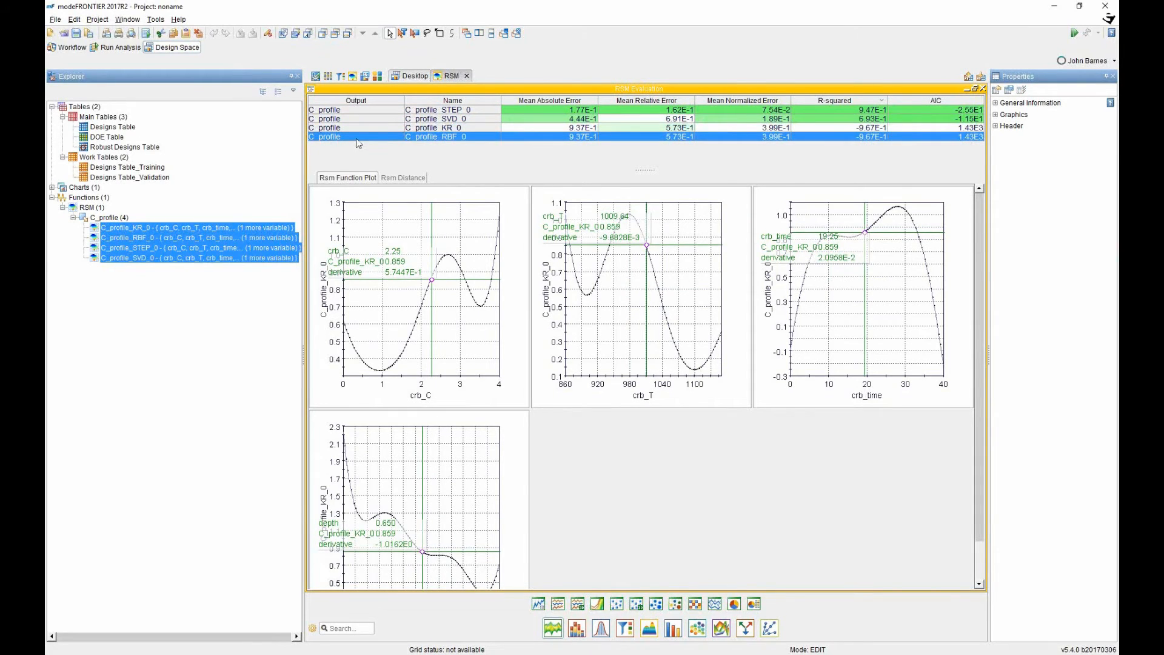
left_click(395, 127)
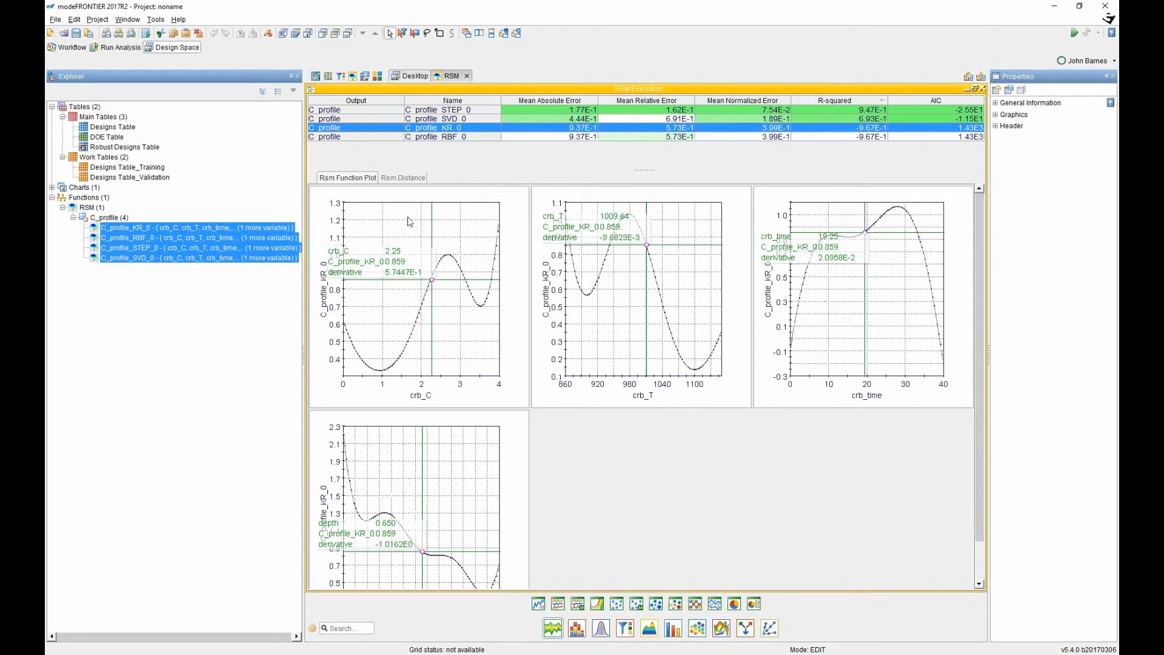
left_click(360, 118)
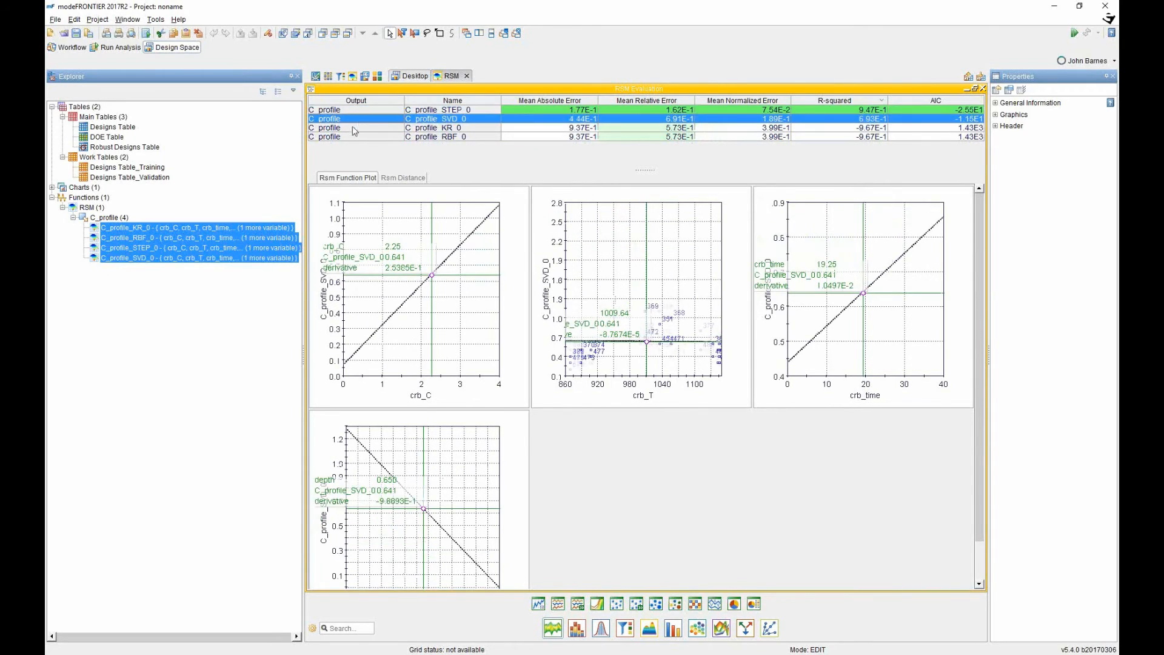
left_click(413, 179)
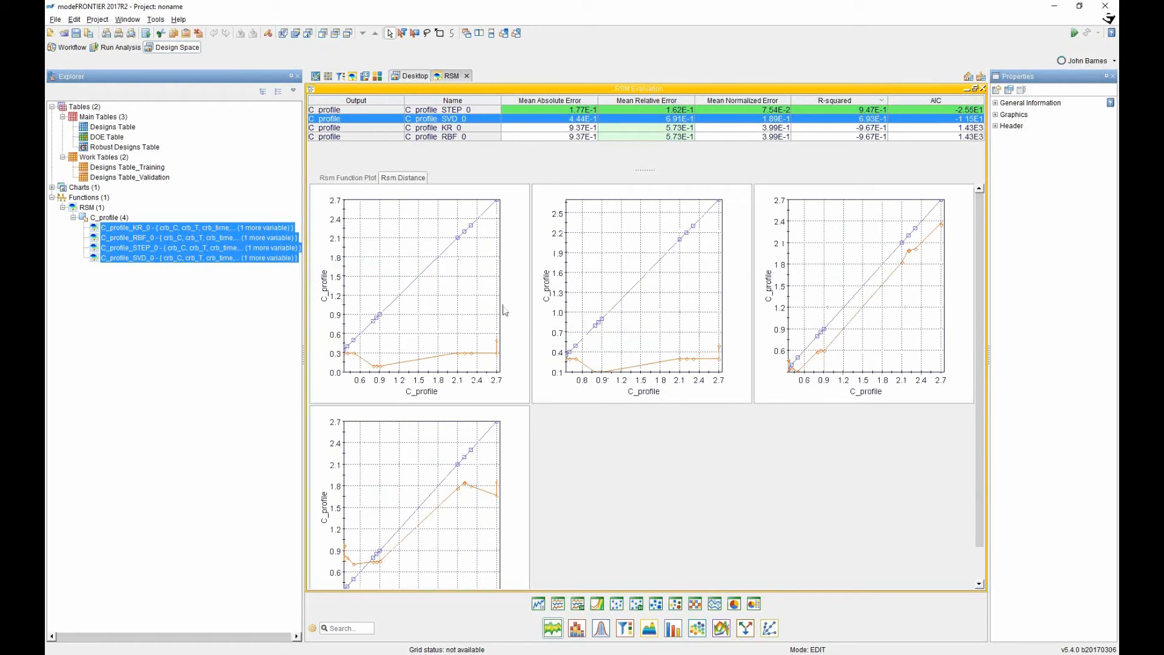
Compare the STEP_0 and KR_0 distance charts, select C_profile_STEP_0, then return to the Workflow view.
left_click(386, 112)
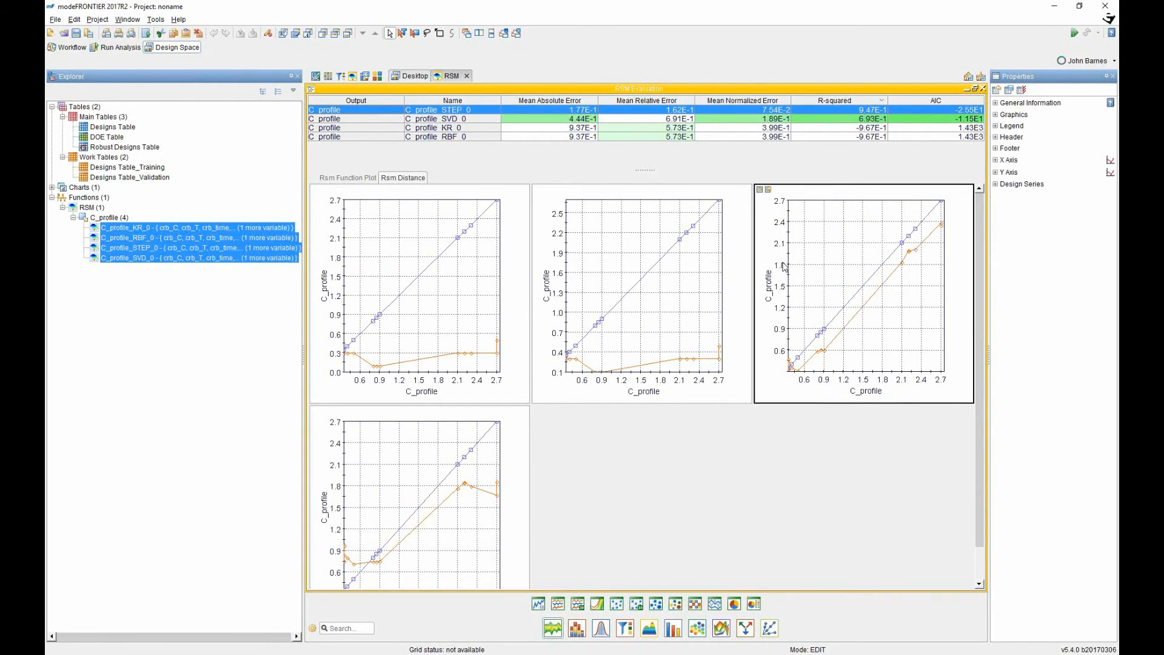
left_click(371, 116)
key("Down")
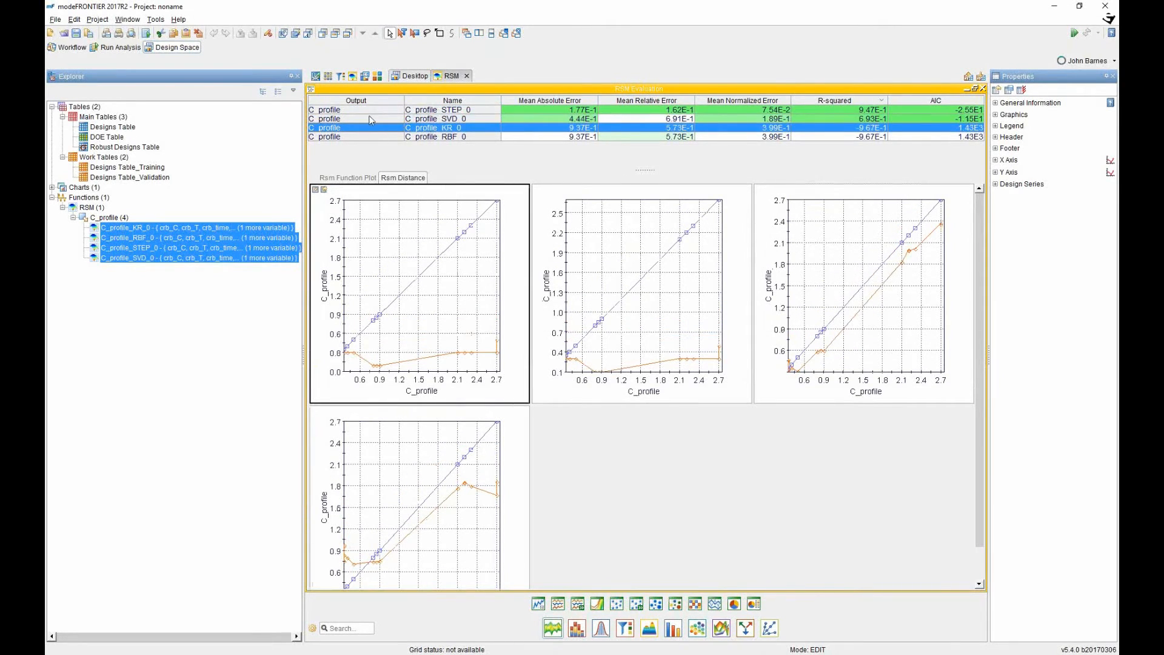
left_click(373, 109)
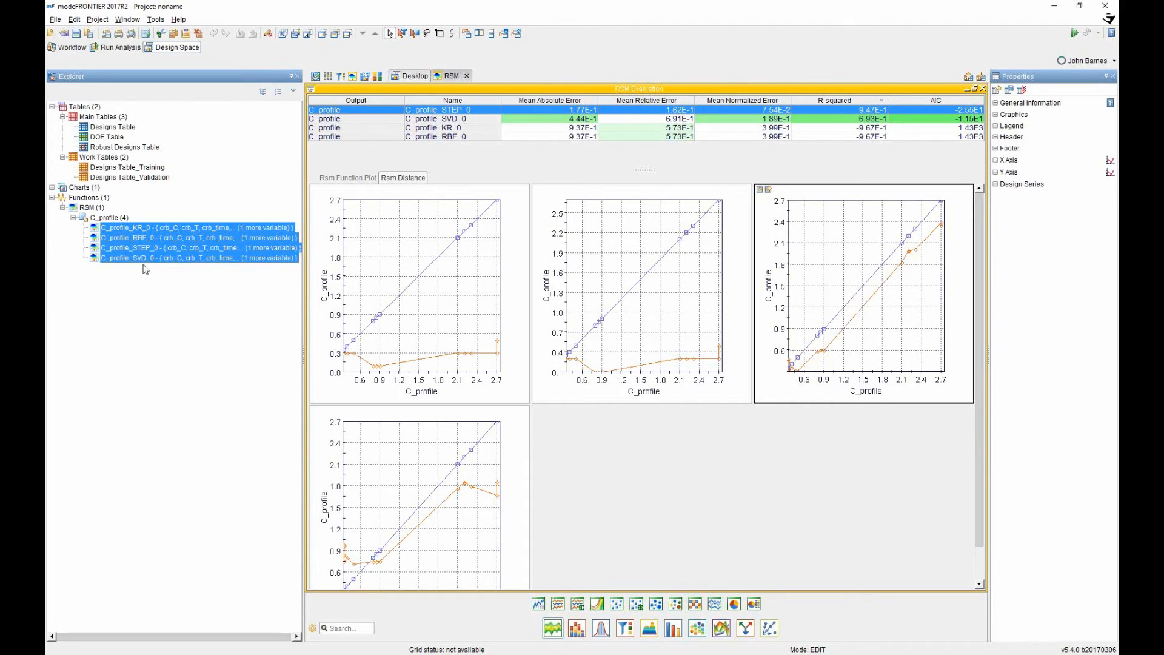
left_click(130, 248)
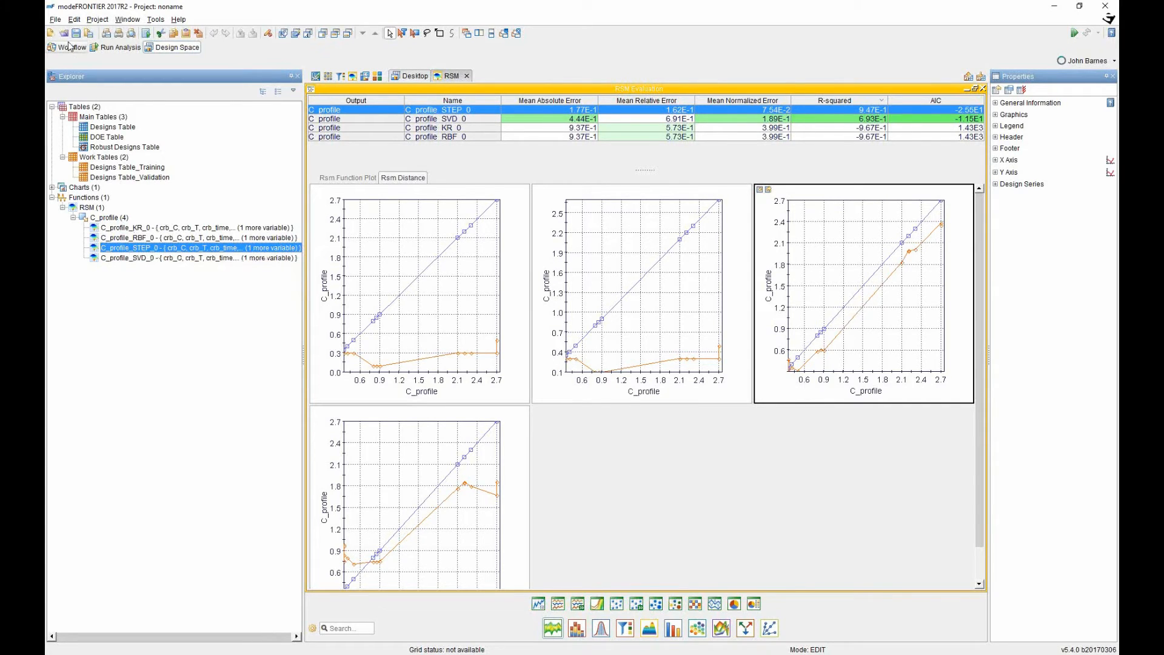
left_click(69, 49)
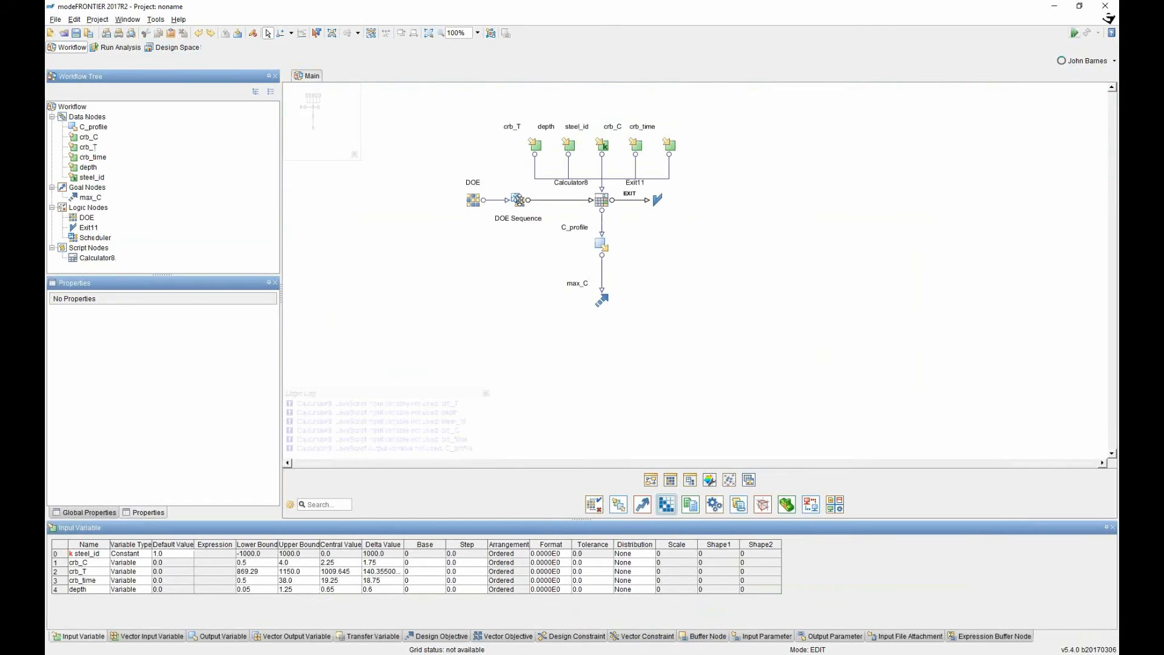
In the DOE Sequence scheduler, set C_profile_STEP_0 as default RSM with 100% RSM evaluation.
double_click(519, 200)
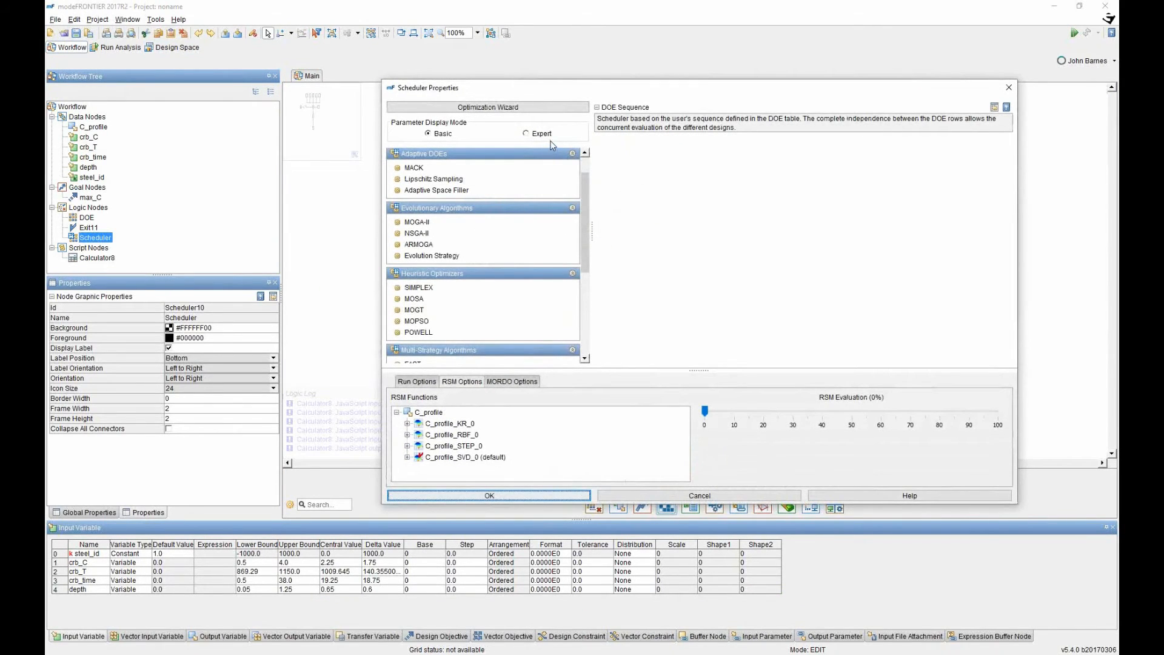
right_click(435, 448)
left_click(470, 456)
left_click_drag(705, 414, 1001, 417)
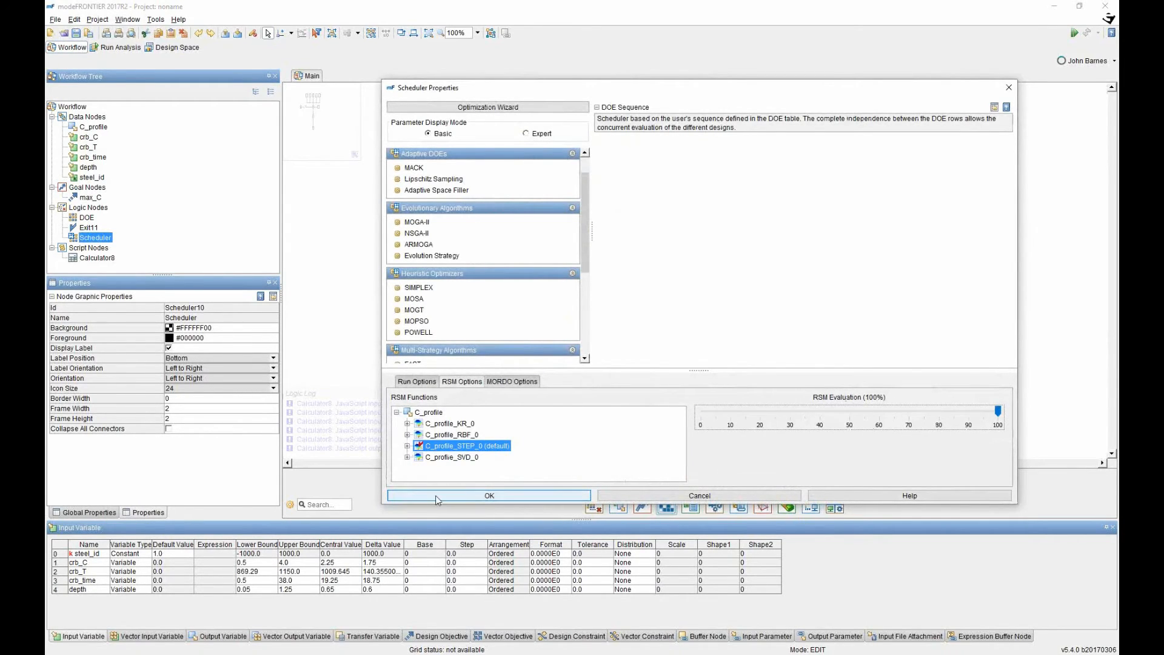
left_click(488, 496)
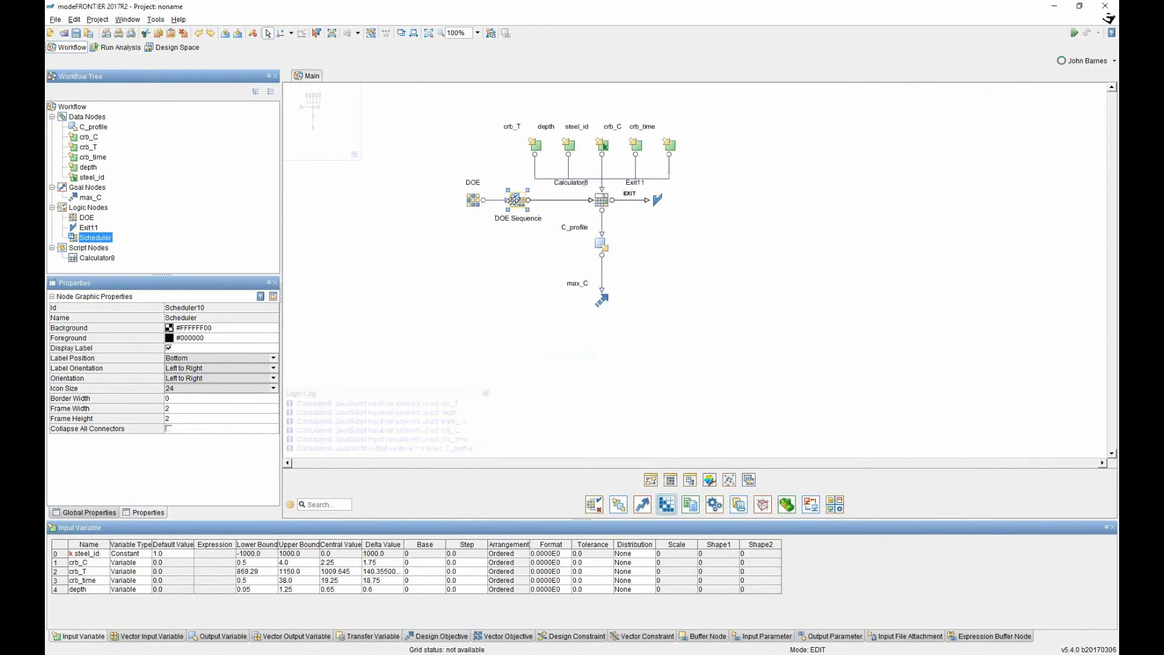
Switch the scheduler algorithm to pilOPT, entering 2000 as the number of evaluations.
double_click(514, 200)
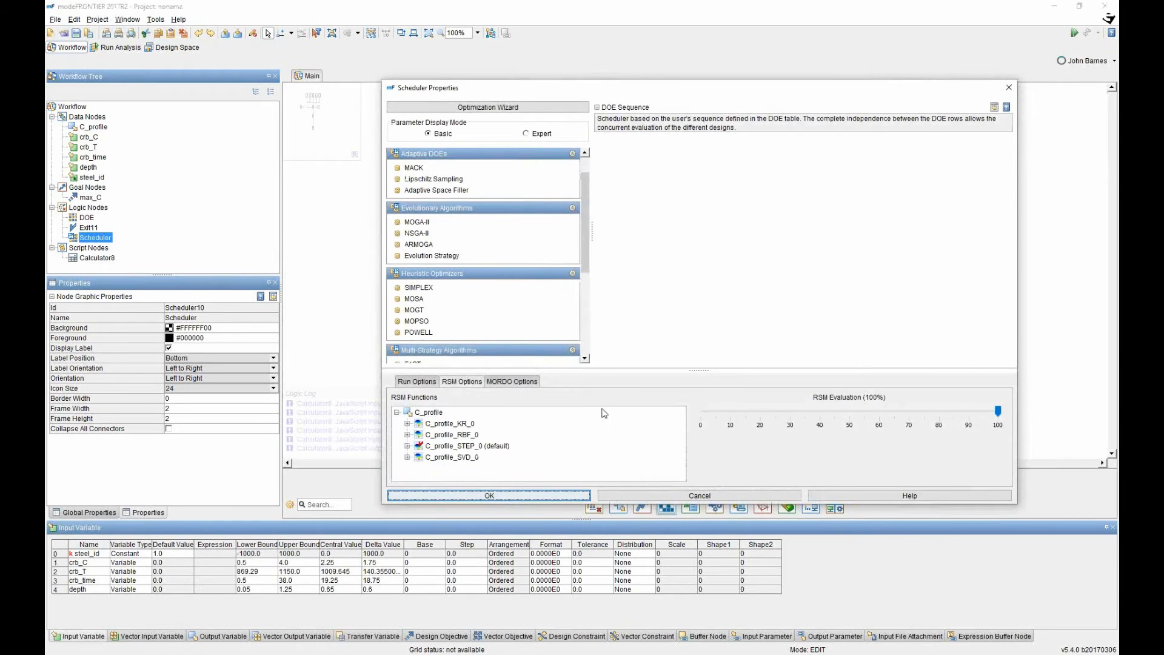
scroll(428, 285, "down", 3)
left_click(425, 305)
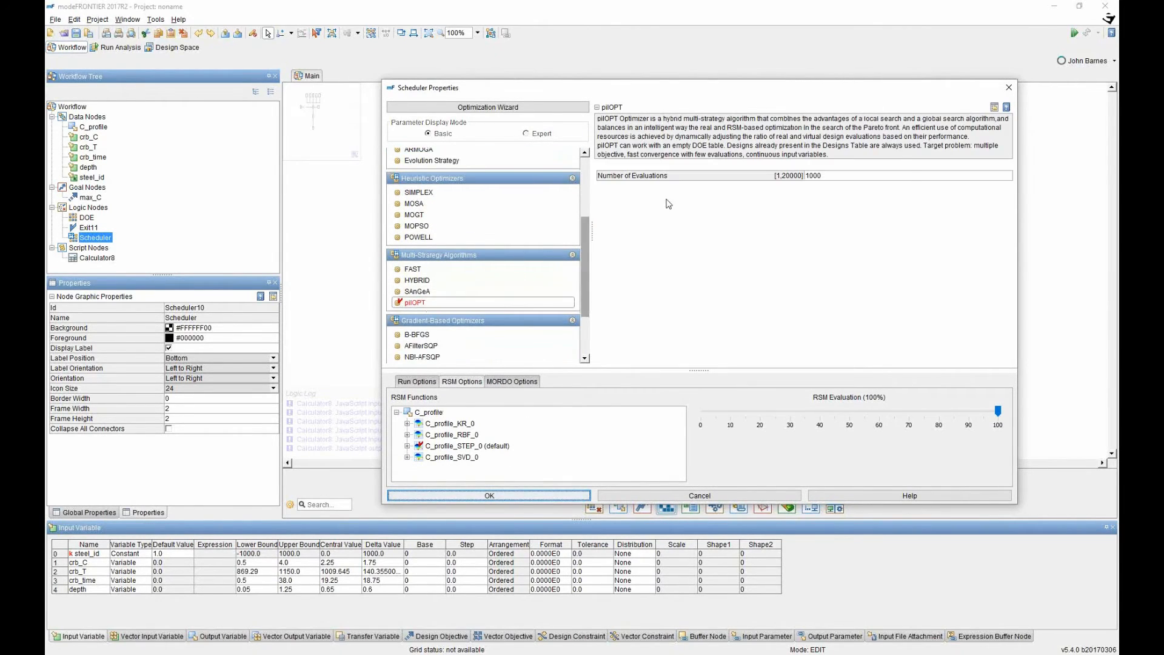
left_click(834, 175)
type("2000")
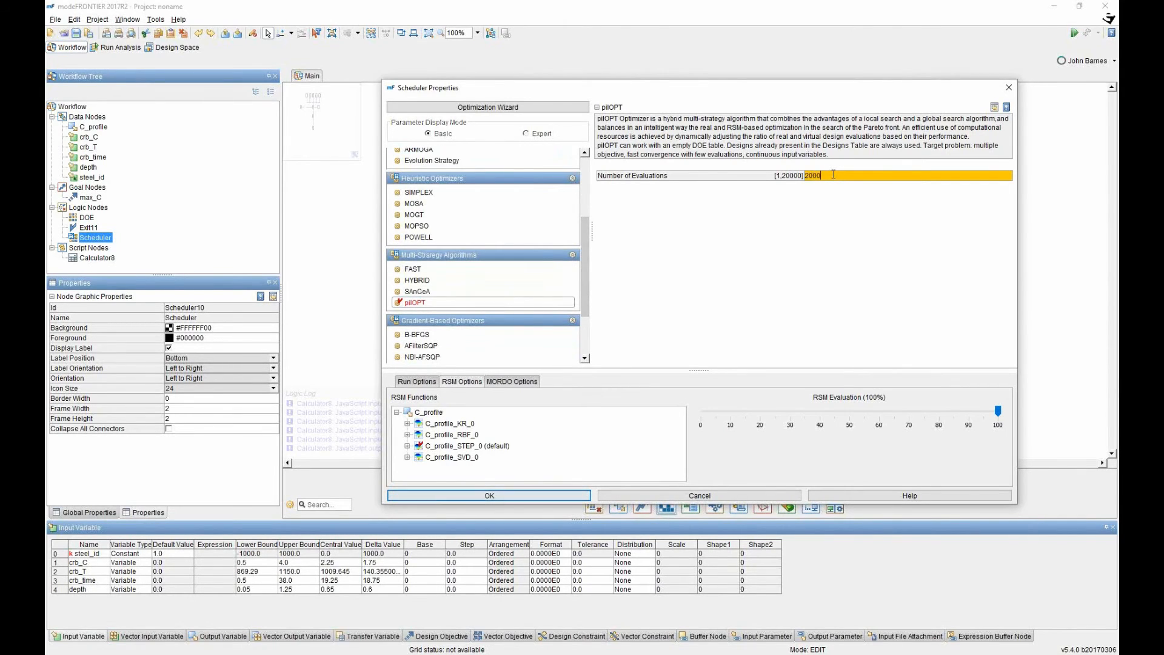
key("Return")
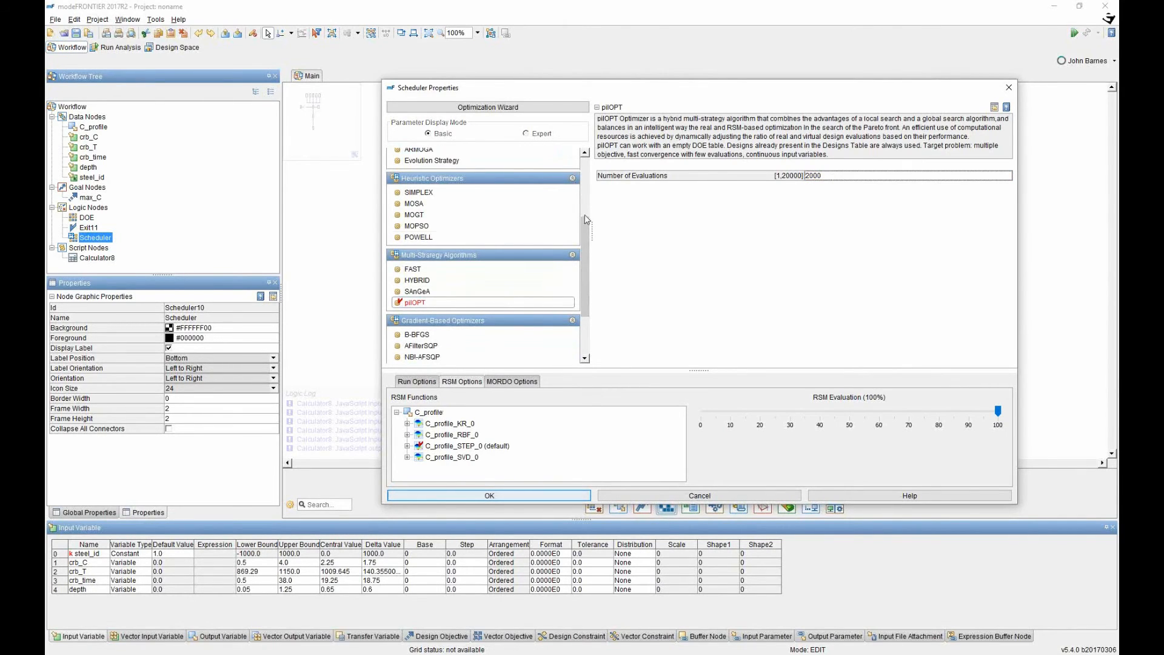
left_click(507, 499)
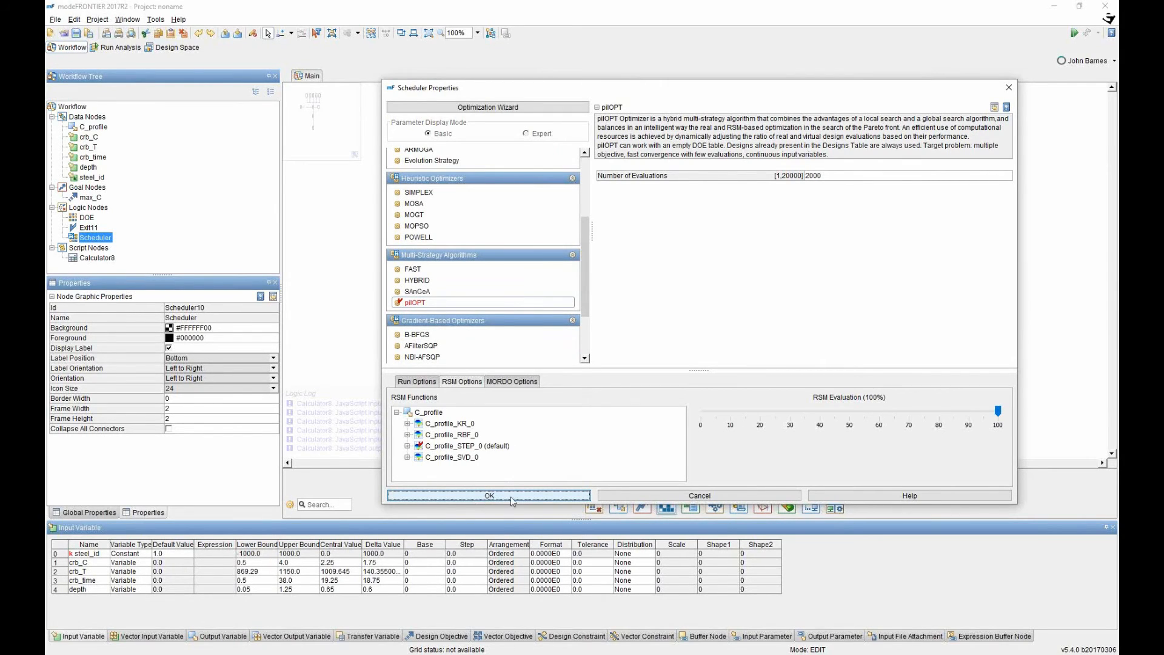
Correct the pilOPT scheduler's number of evaluations to 200.
double_click(520, 202)
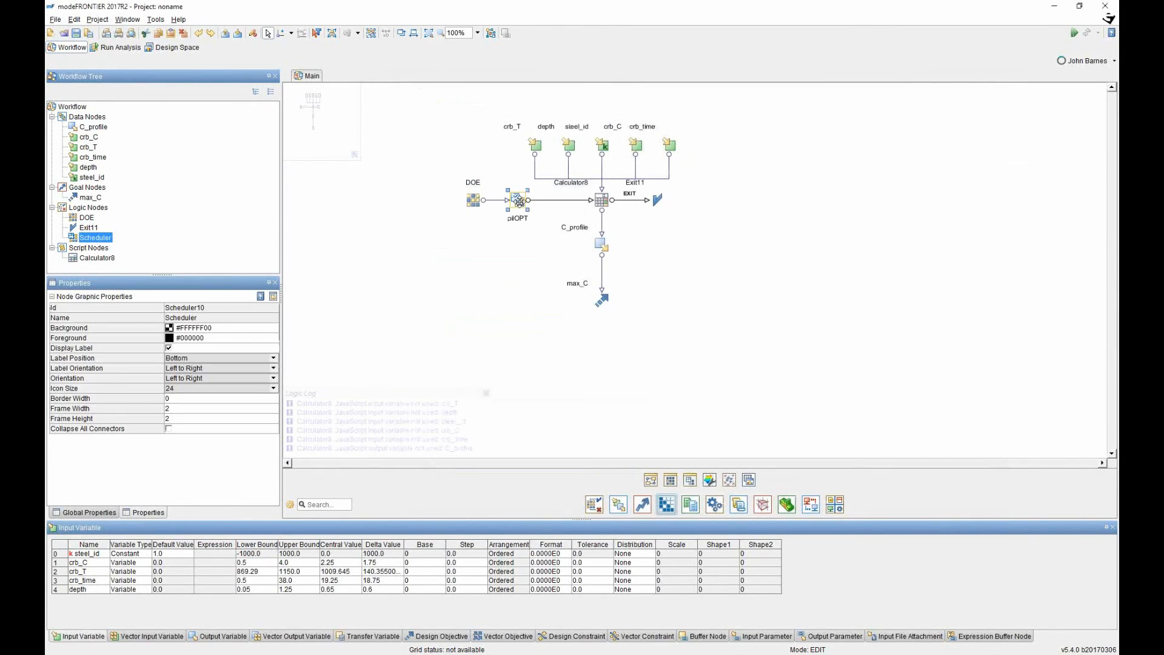
double_click(825, 177)
type("200")
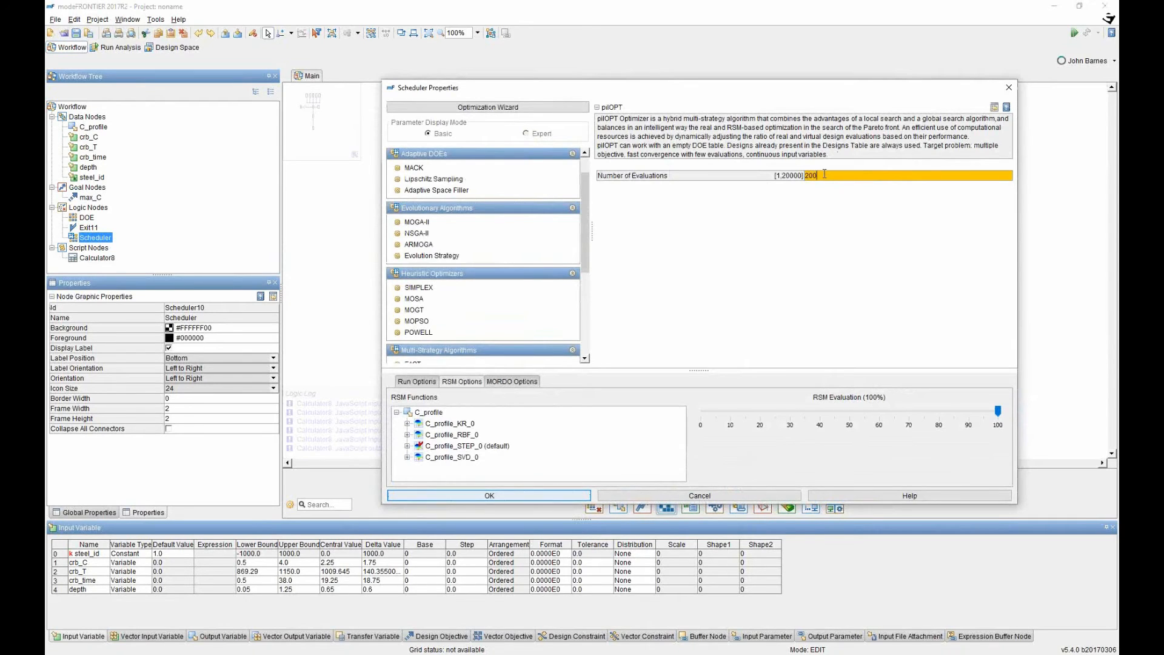
key("Return")
left_click(473, 495)
Delete every row from the DOE table and start running the project.
left_click(474, 199)
double_click(475, 199)
left_click(398, 431)
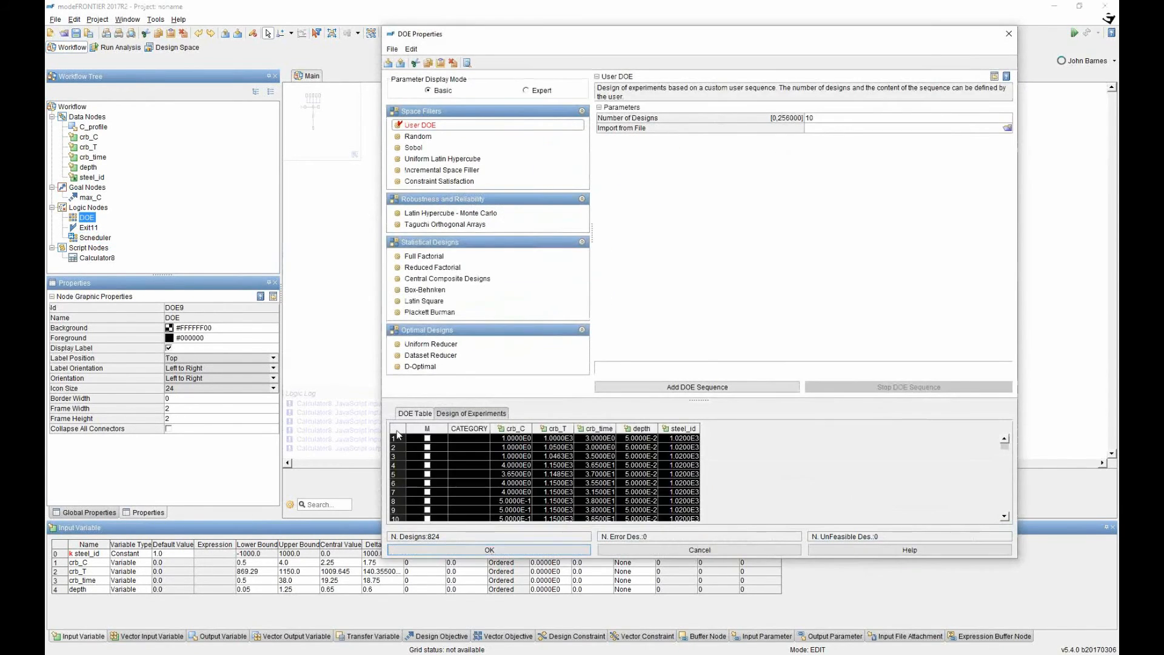
left_click(477, 551)
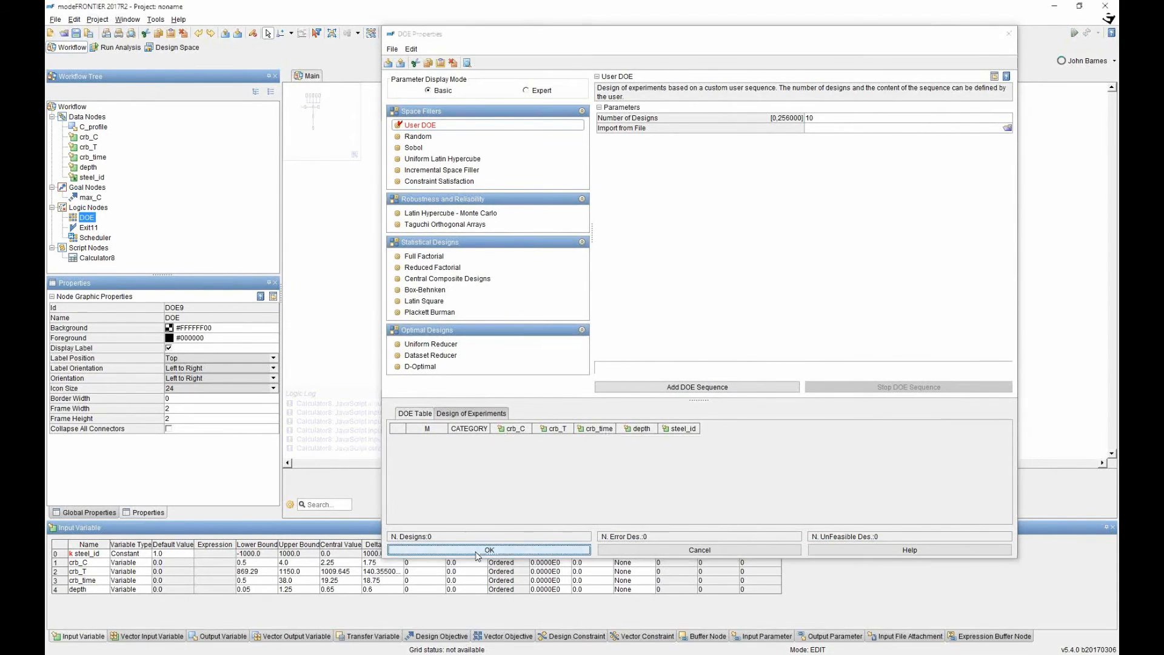
left_click(1074, 32)
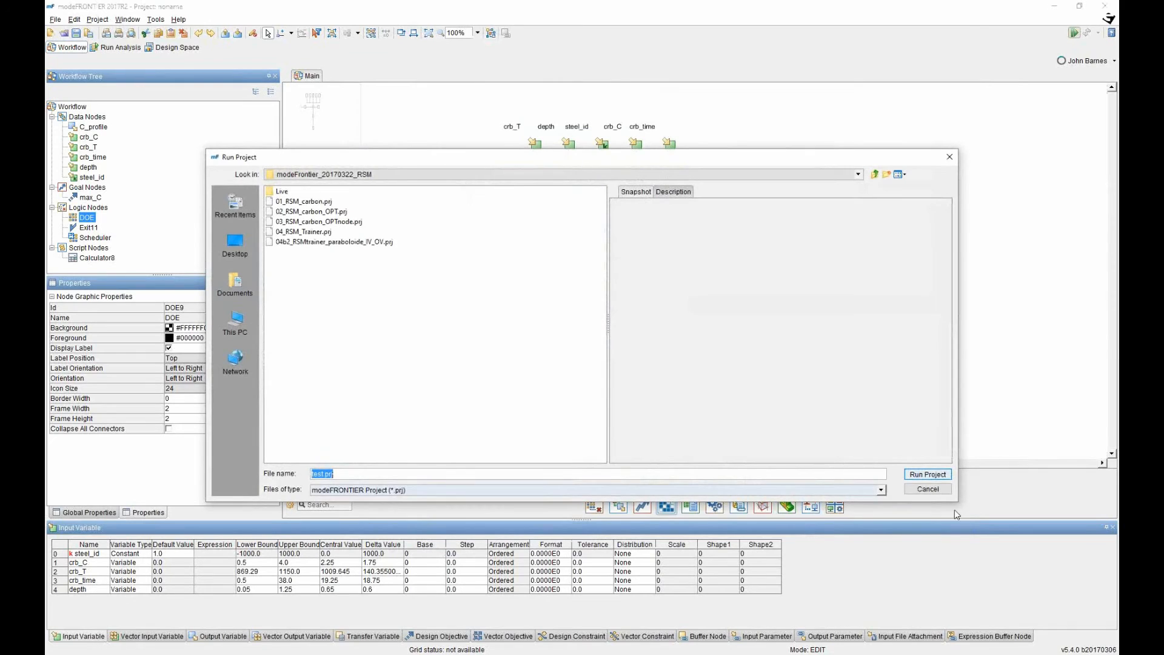
Run the project as test.prj and refresh progress until 200/200 designs finish, then return to Design Space.
left_click(928, 475)
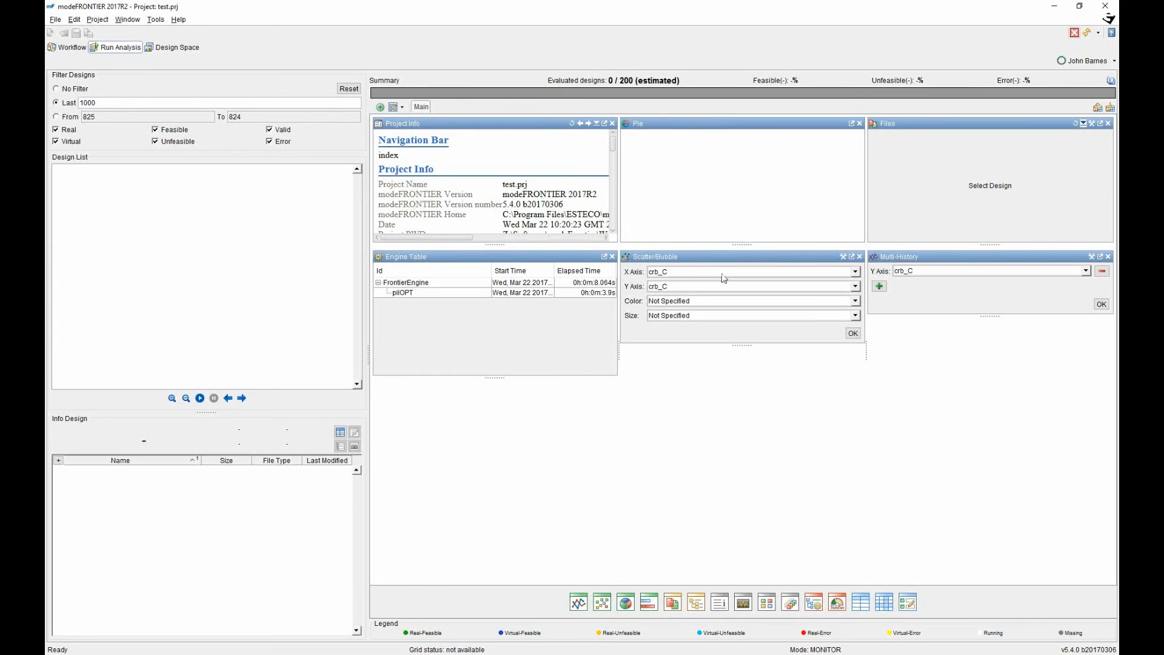
left_click(1088, 34)
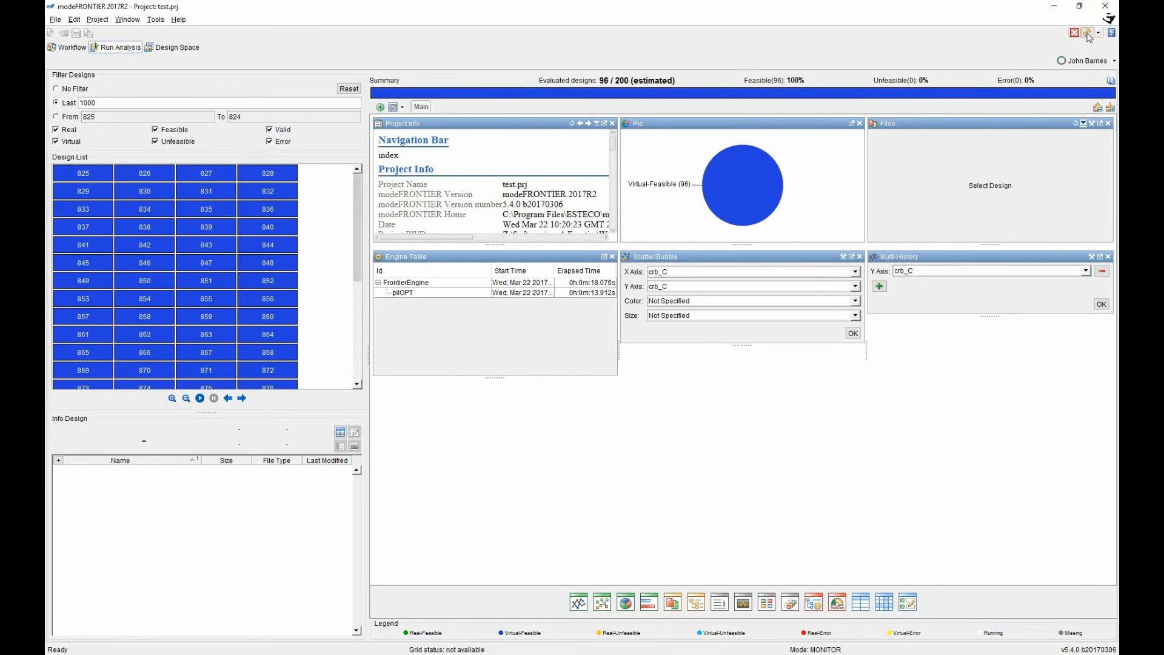
left_click_drag(359, 268, 358, 369)
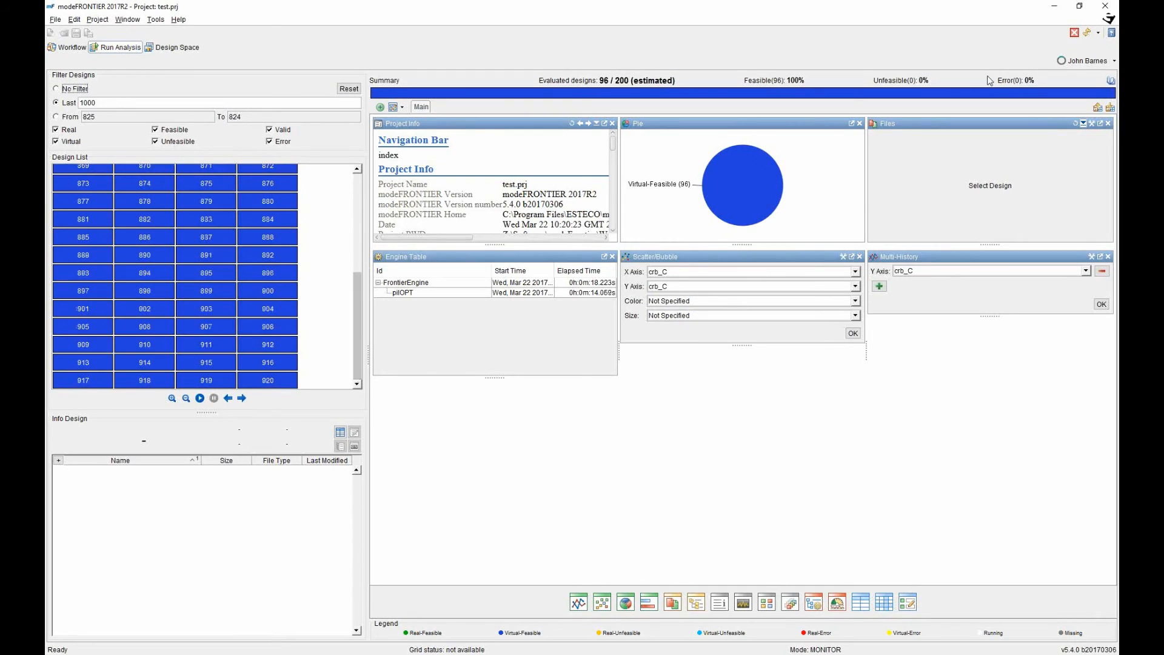
left_click(1089, 34)
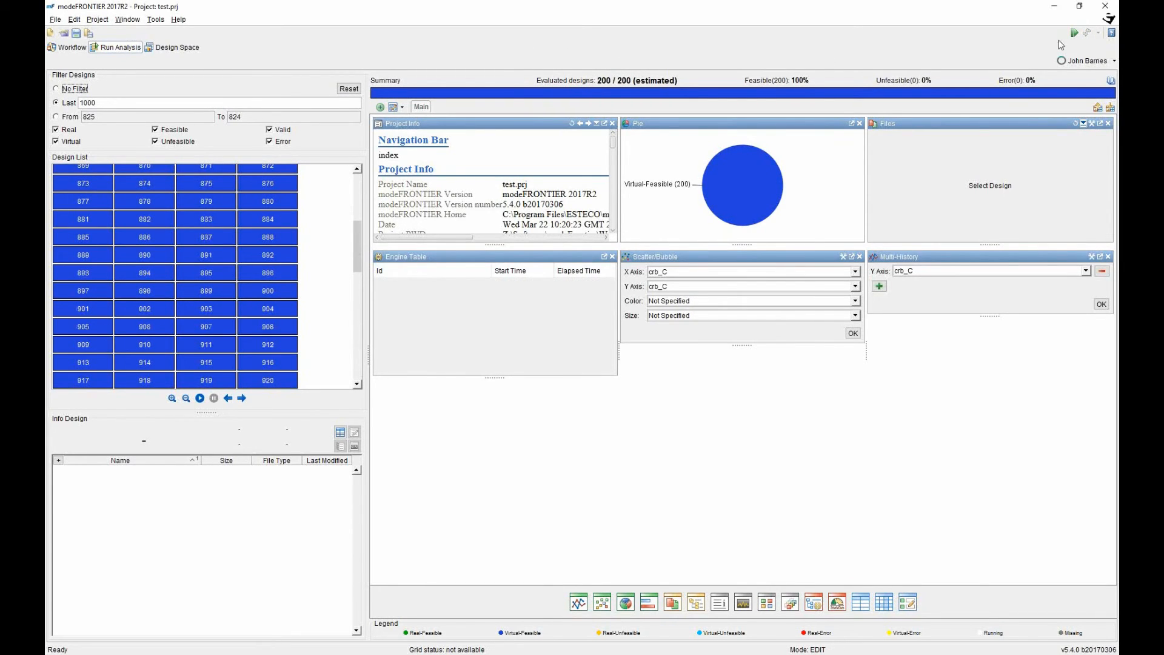
left_click(176, 47)
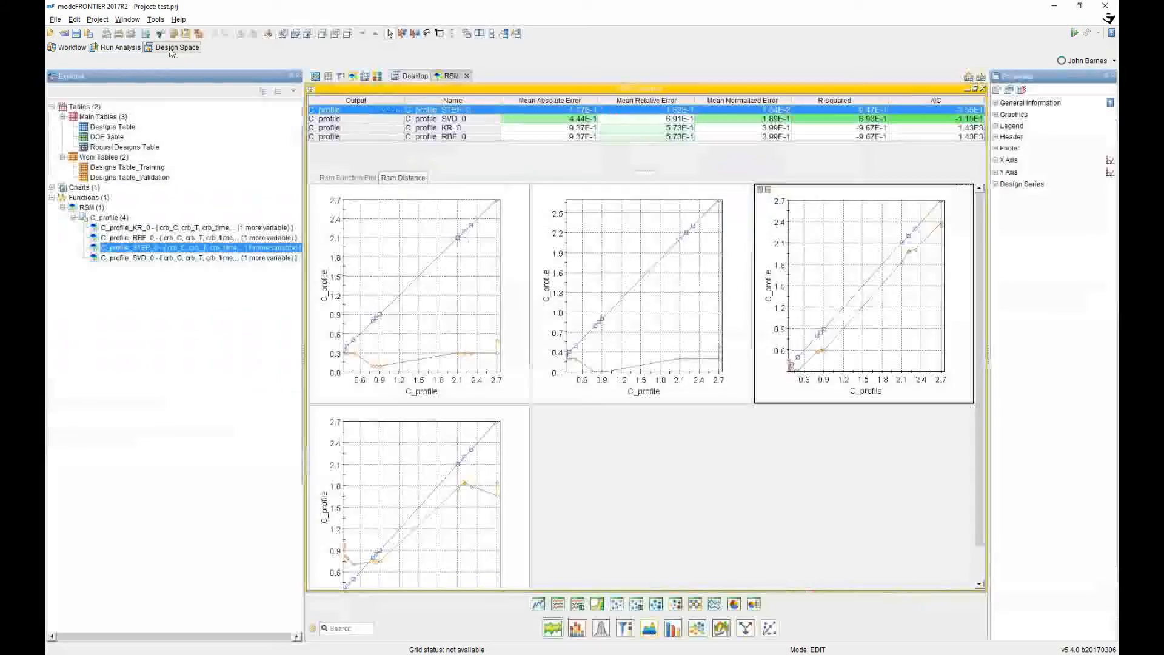
Create a new work table from Designs Table rows 825 through 1024.
double_click(102, 129)
scroll(408, 279, "down", 13)
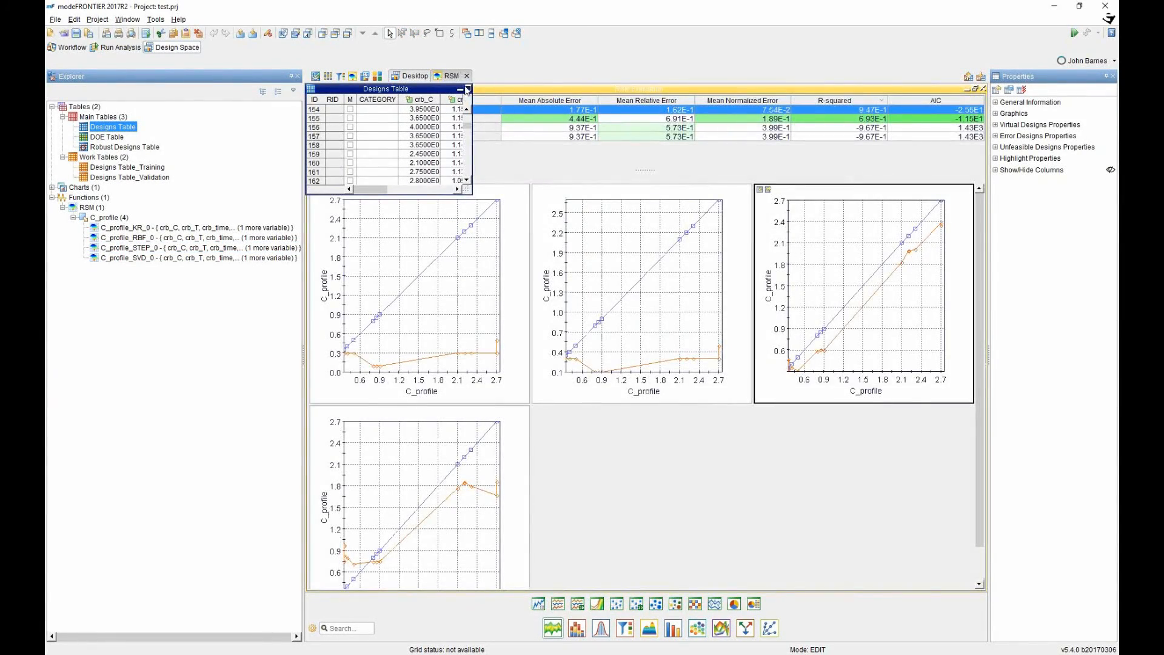
left_click(468, 90)
left_click_drag(980, 194, 322, 576)
left_click(655, 320)
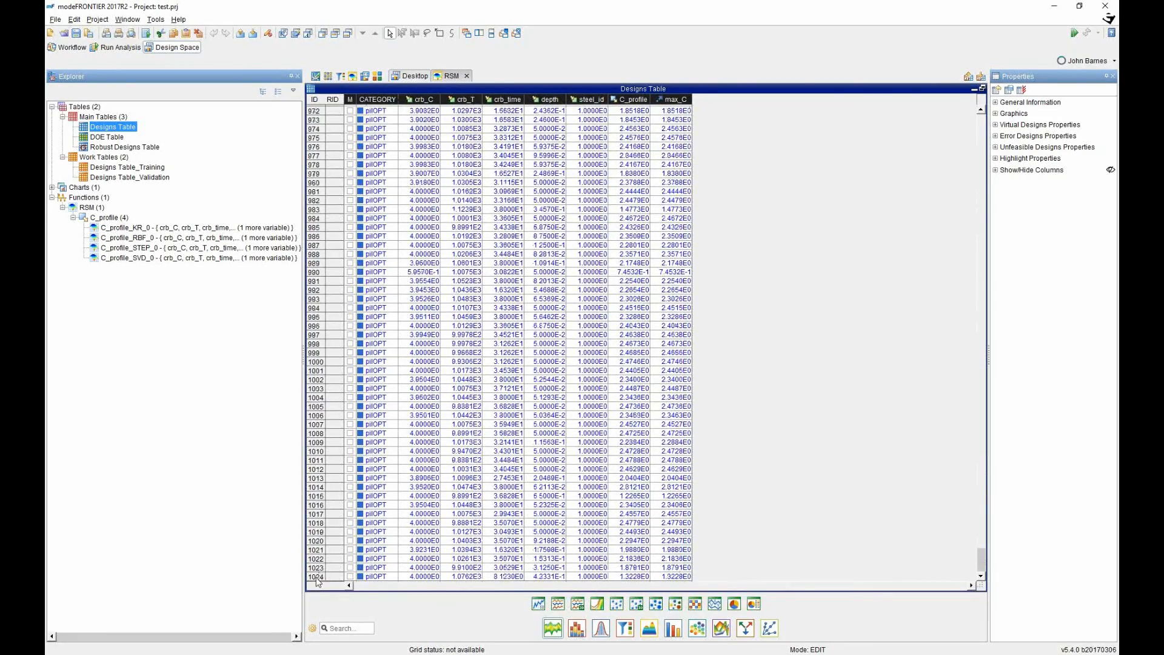
left_click(318, 576, "shift")
right_click(394, 574)
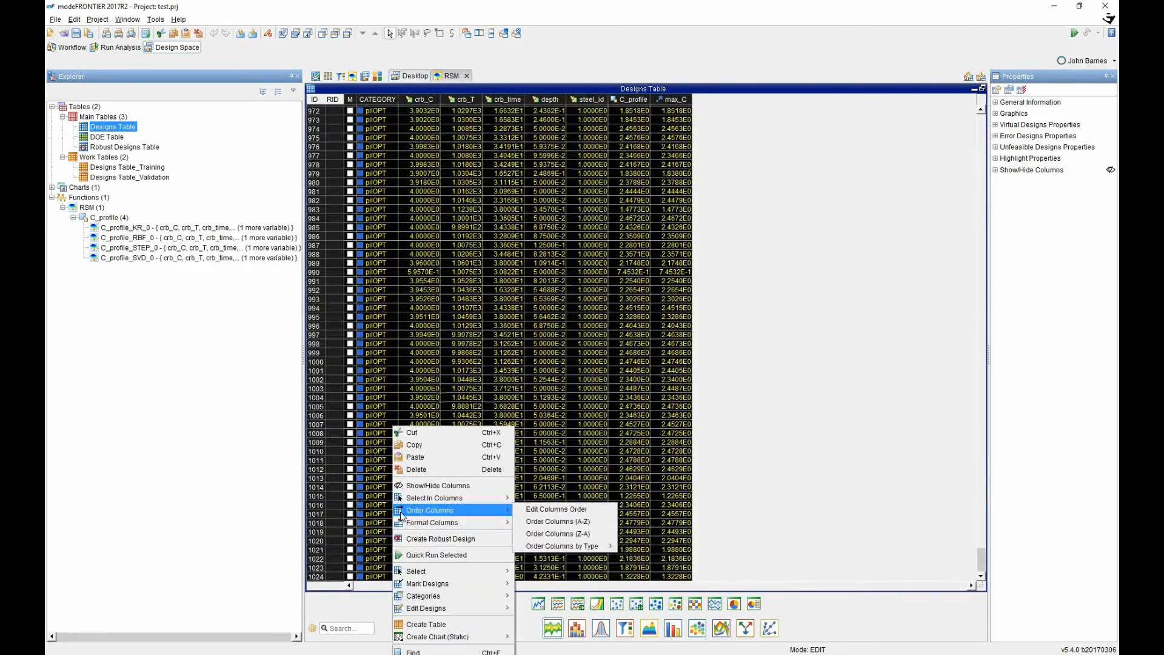
left_click(428, 629)
left_click(811, 509)
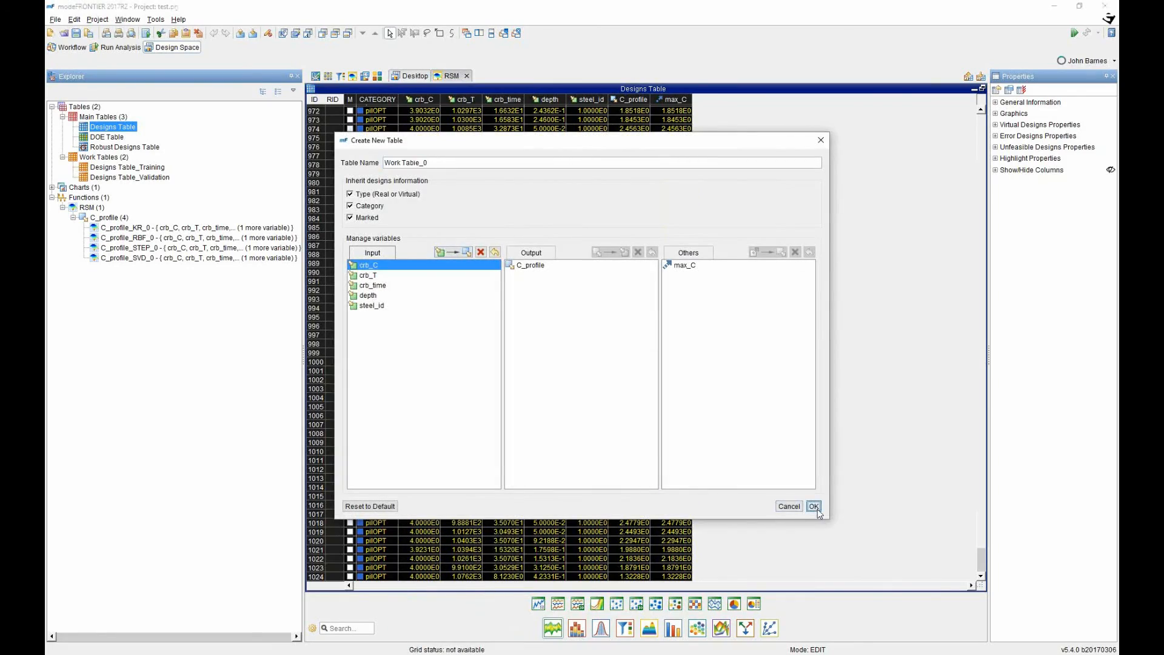
Create a max_C history chart for the new work table and maximize it.
left_click(538, 603)
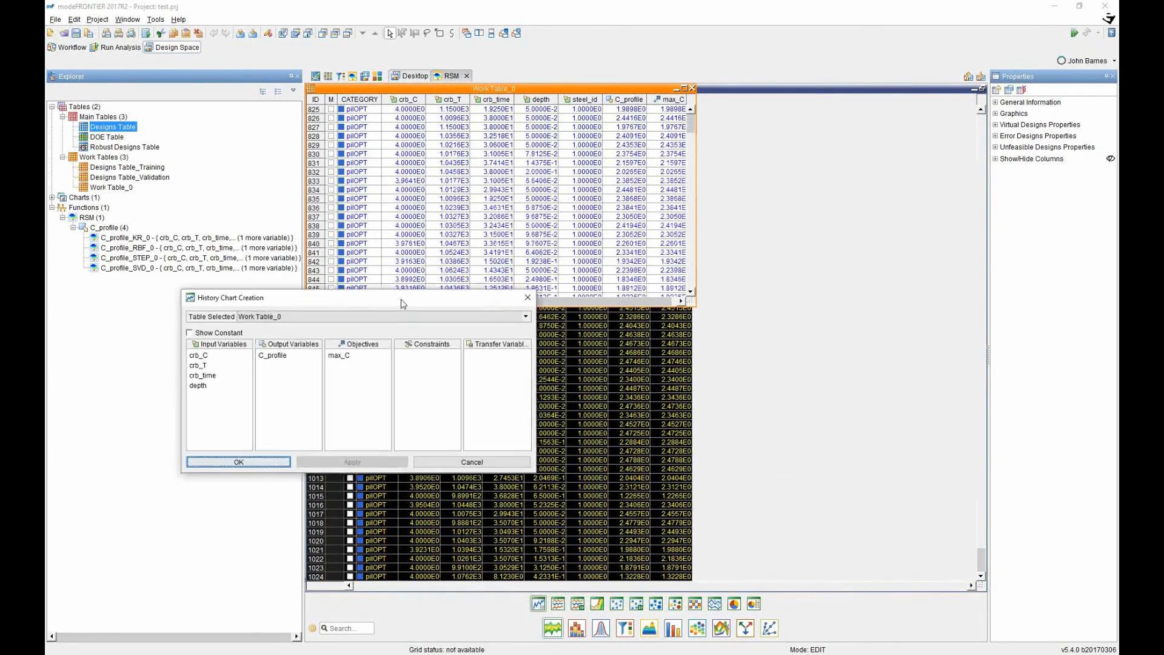
left_click(355, 360)
left_click(261, 461)
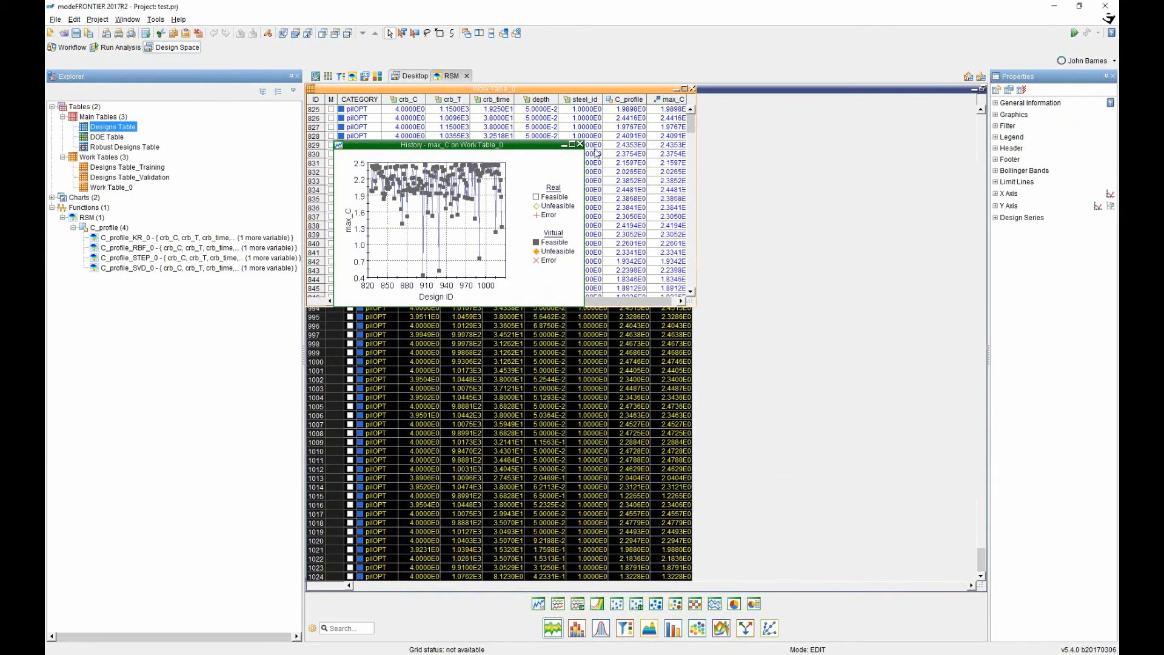
left_click(572, 145)
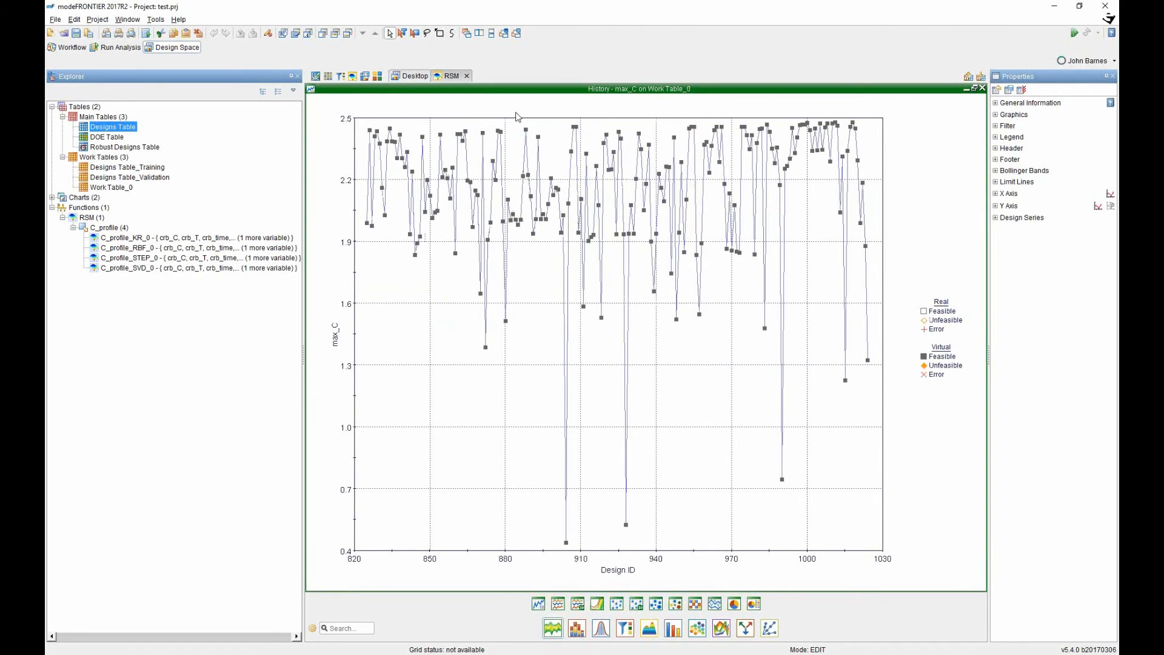
Select all workflow nodes, then begin exporting the C_profile_STEP_0 response surface.
left_click(68, 47)
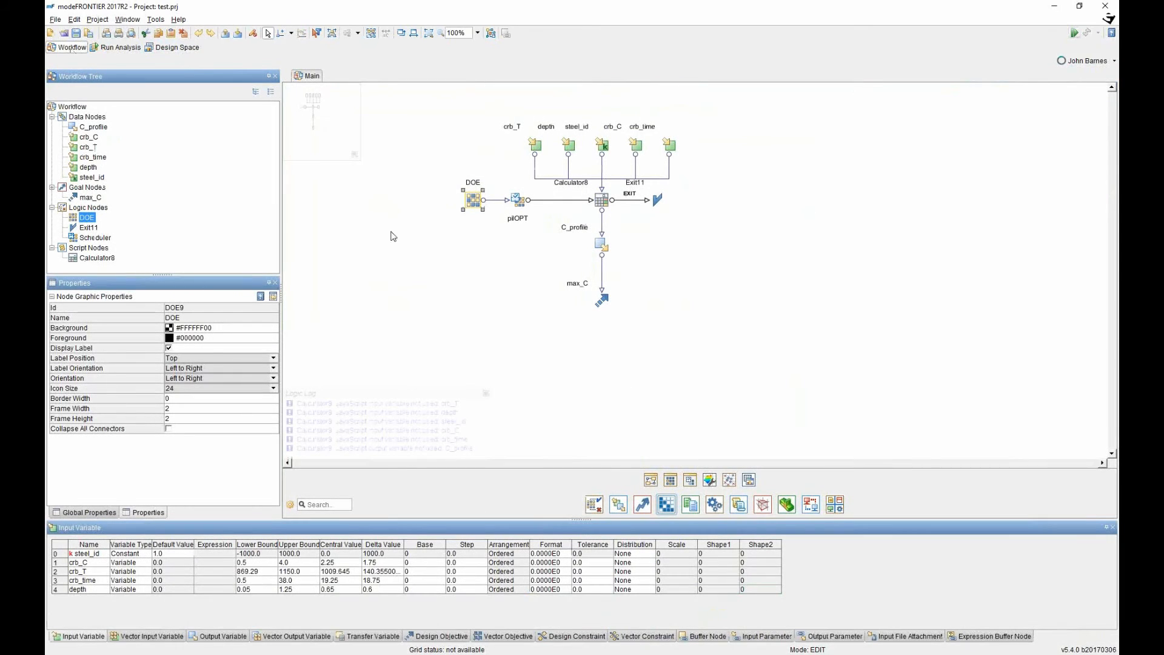
left_click_drag(763, 367, 439, 98)
left_click(173, 47)
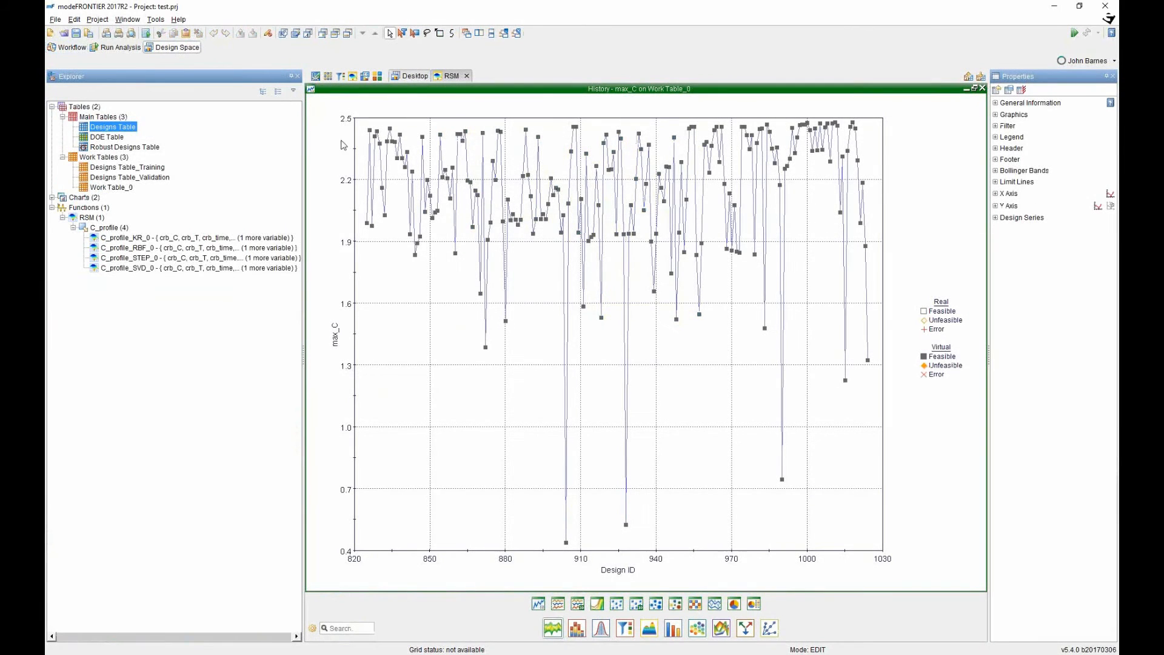
left_click(137, 258)
right_click(137, 259)
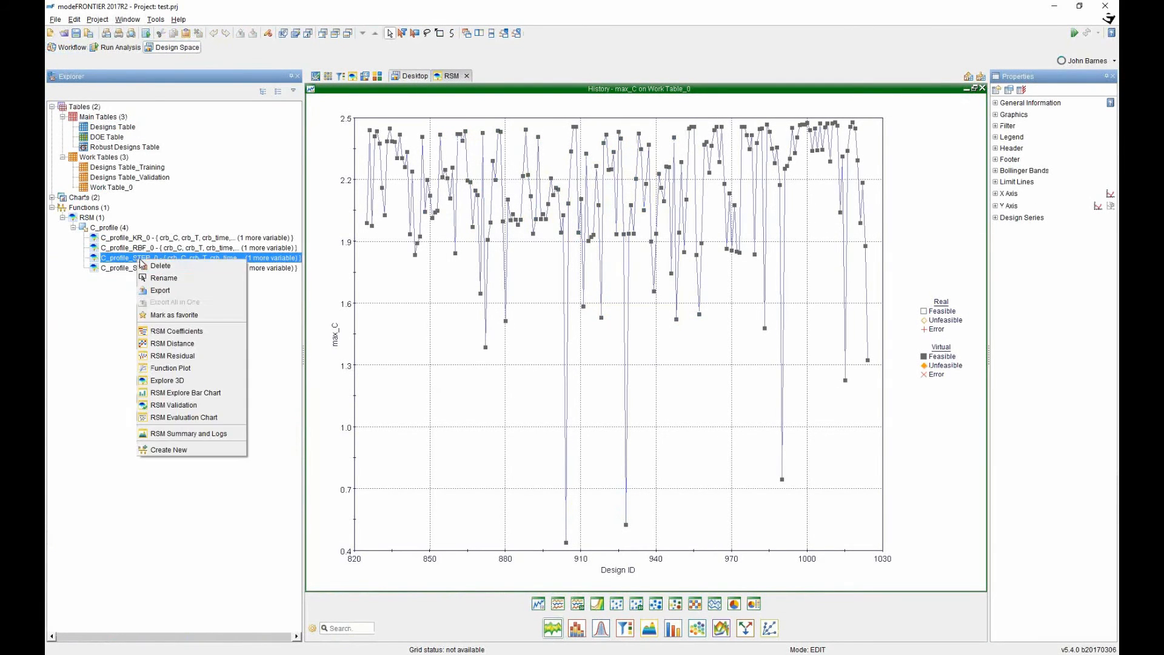
left_click(170, 291)
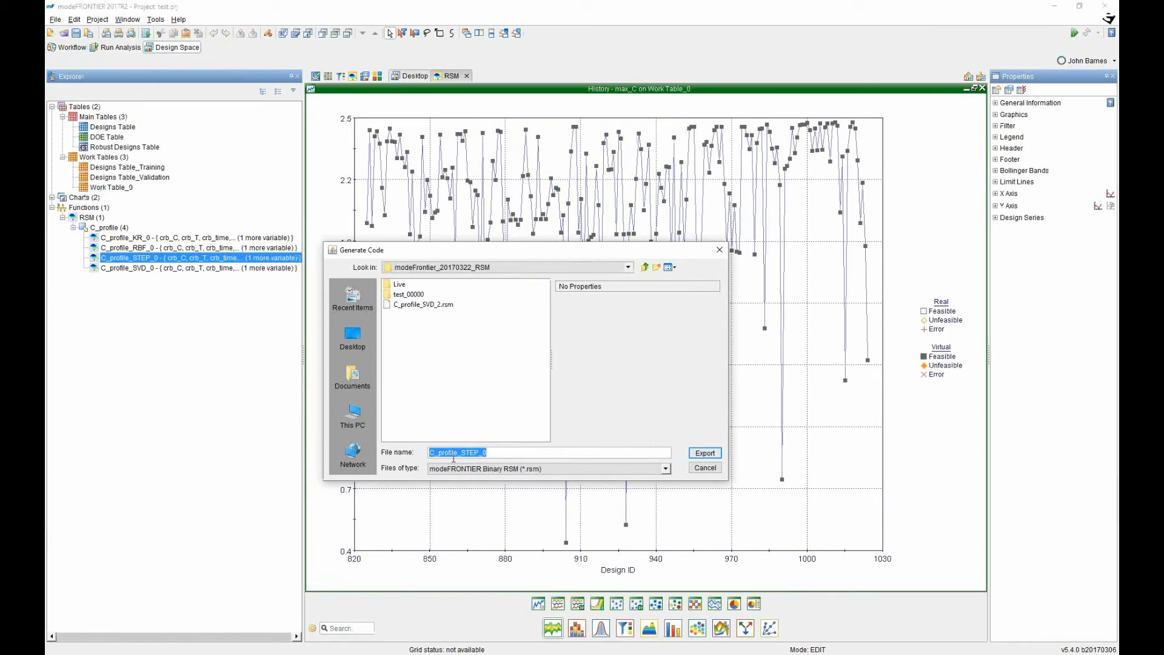
Export C_profile_STEP_0 as a macro-enabled .xlsm workbook, data not separated from code, and open it.
left_click(473, 469)
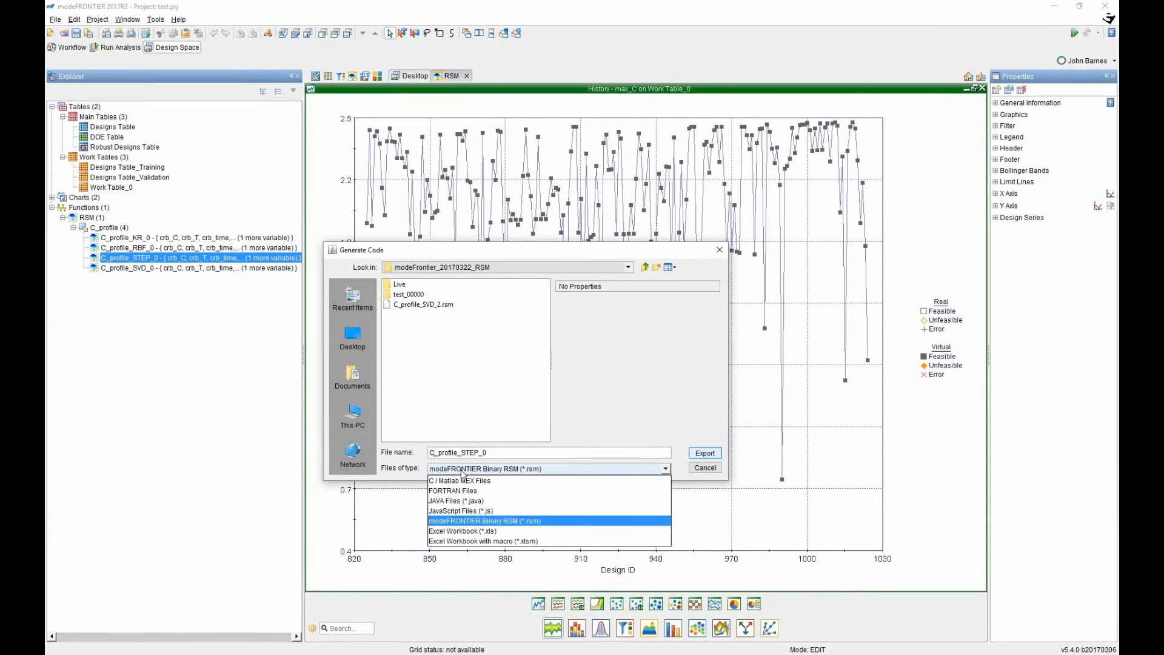
left_click(470, 541)
left_click(644, 295)
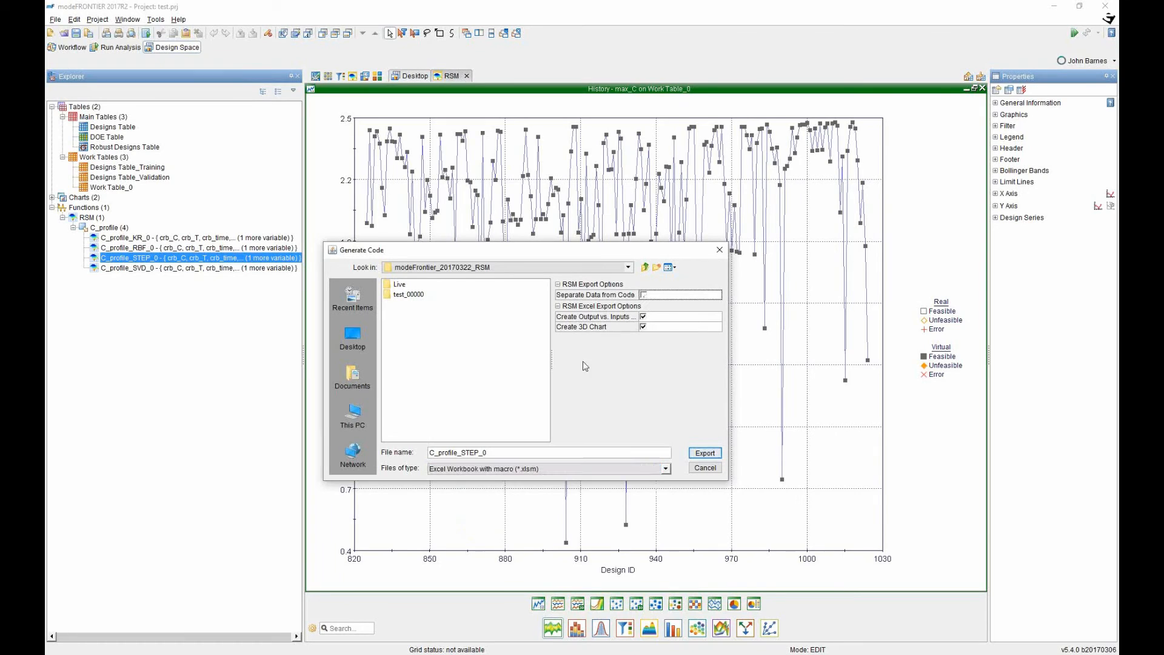
left_click(704, 453)
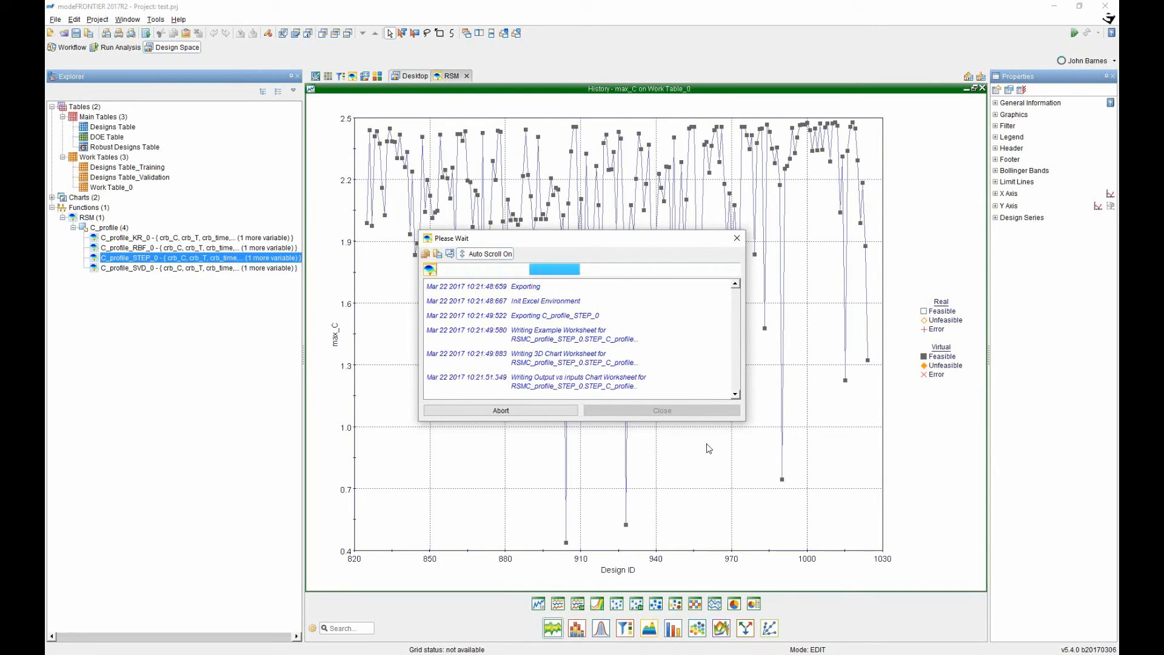
left_click(583, 391)
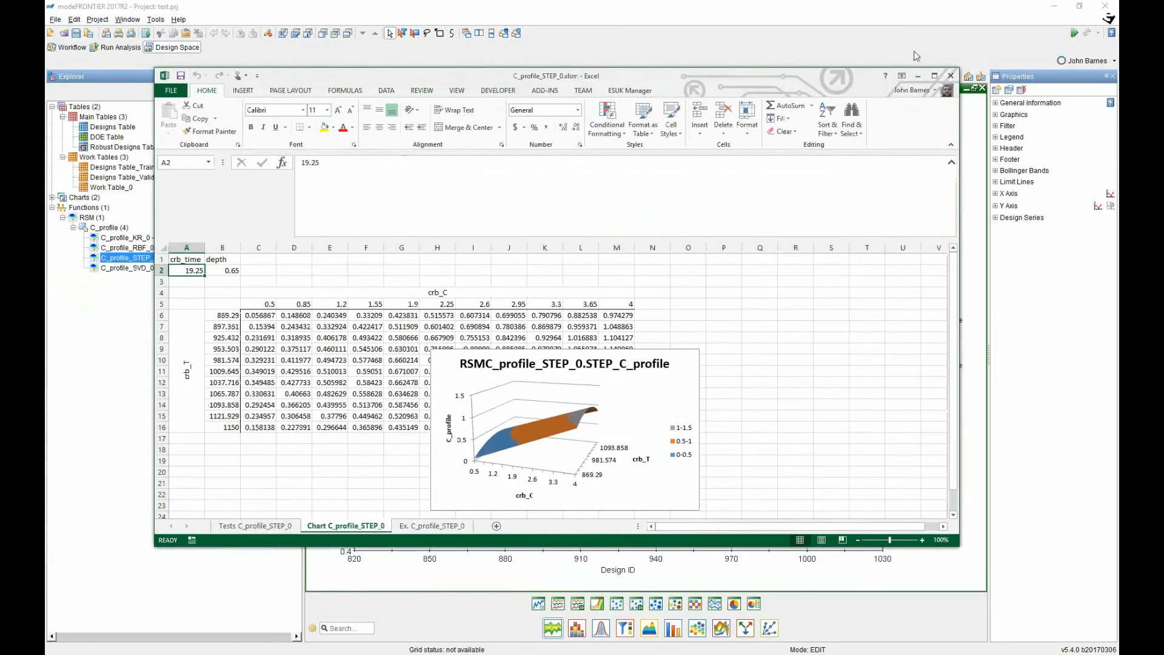
On the Tests C_profile_STEP_0 sheet, raise crb_T to 1150 and crb_C to 3.825.
left_click(935, 75)
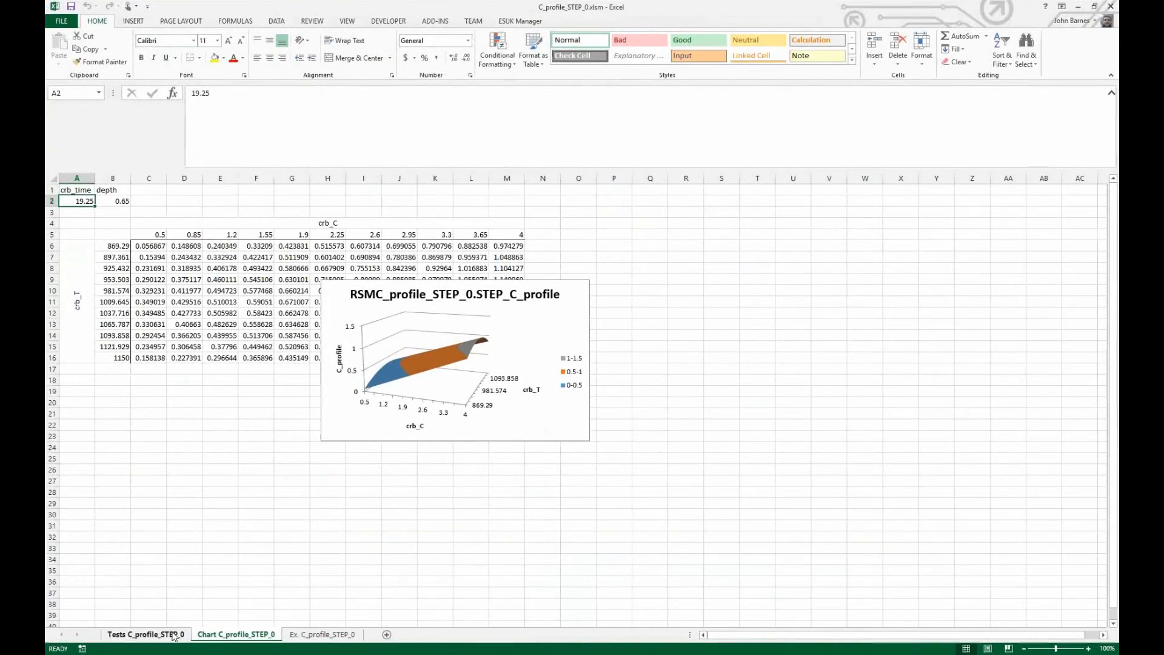
left_click(174, 635)
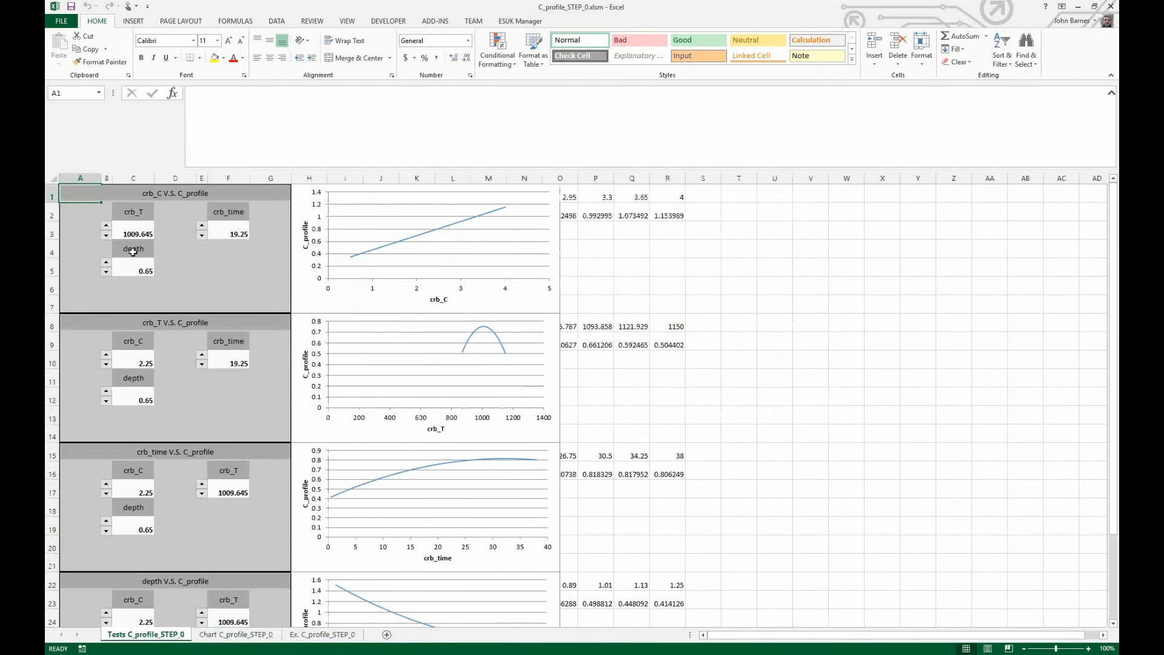
left_click(106, 226)
left_click(106, 226)
left_click(106, 226)
left_click(106, 226)
left_click(106, 355)
left_click(106, 355)
left_click(106, 355)
left_click(106, 355)
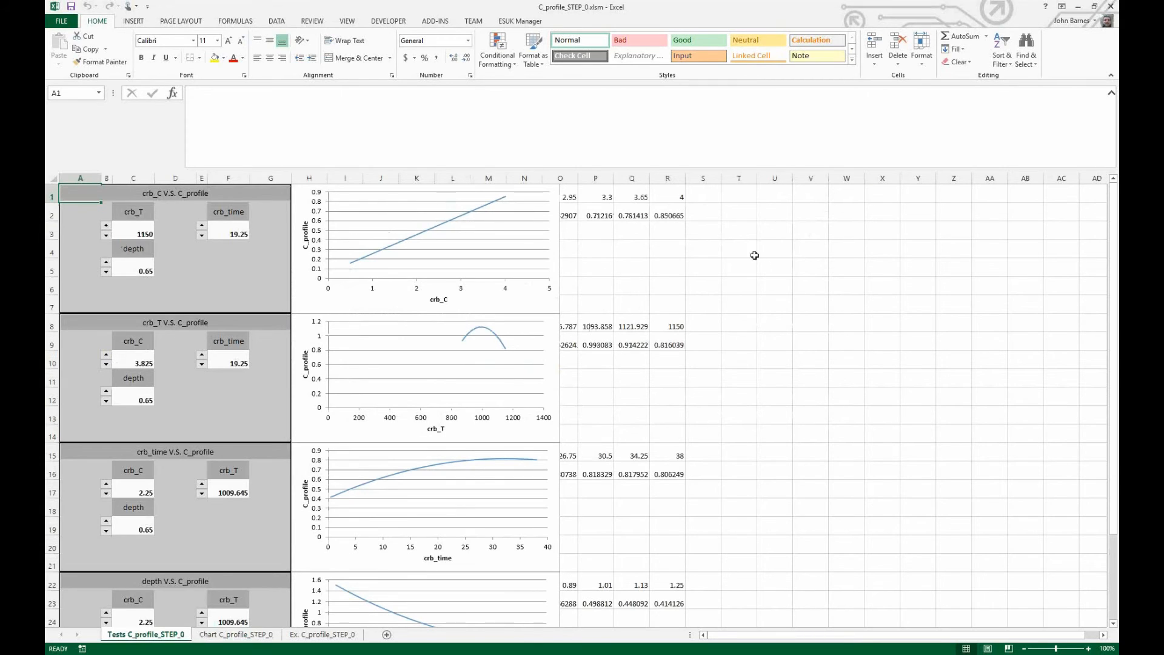
Close the workbook without saving and dismiss the finished export window.
left_click(1112, 9)
left_click(580, 347)
left_click(606, 410)
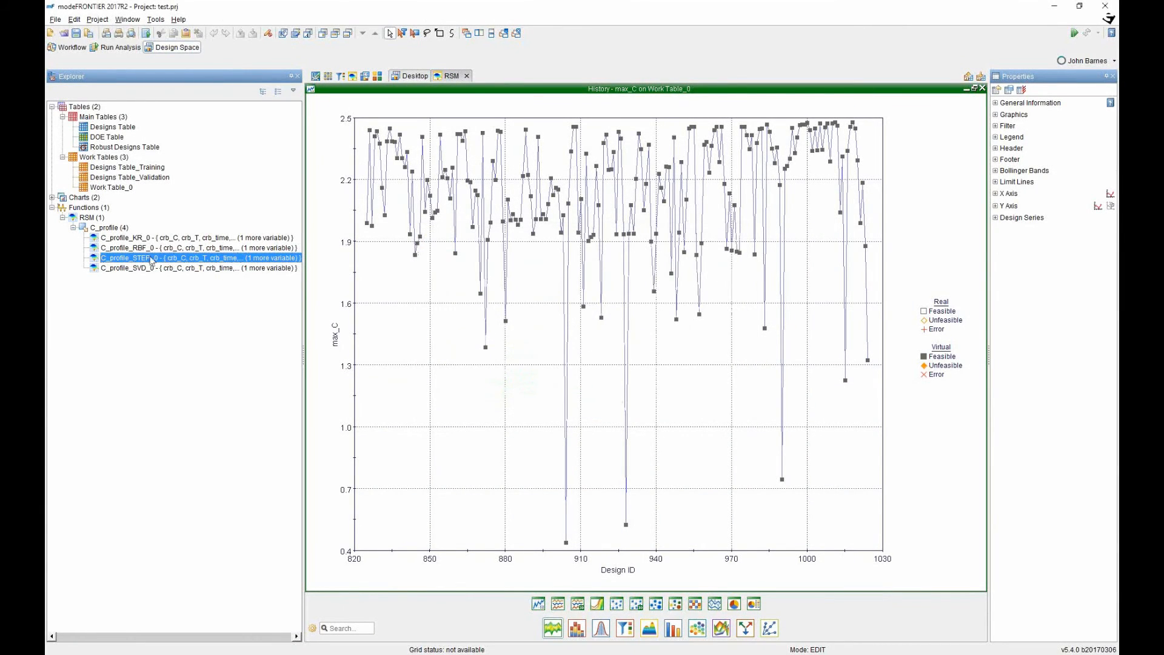
Export C_profile_STEP_0 as a modeFRONTIER Binary RSM, overwriting C_profile_SVD_2.rsm.
right_click(150, 259)
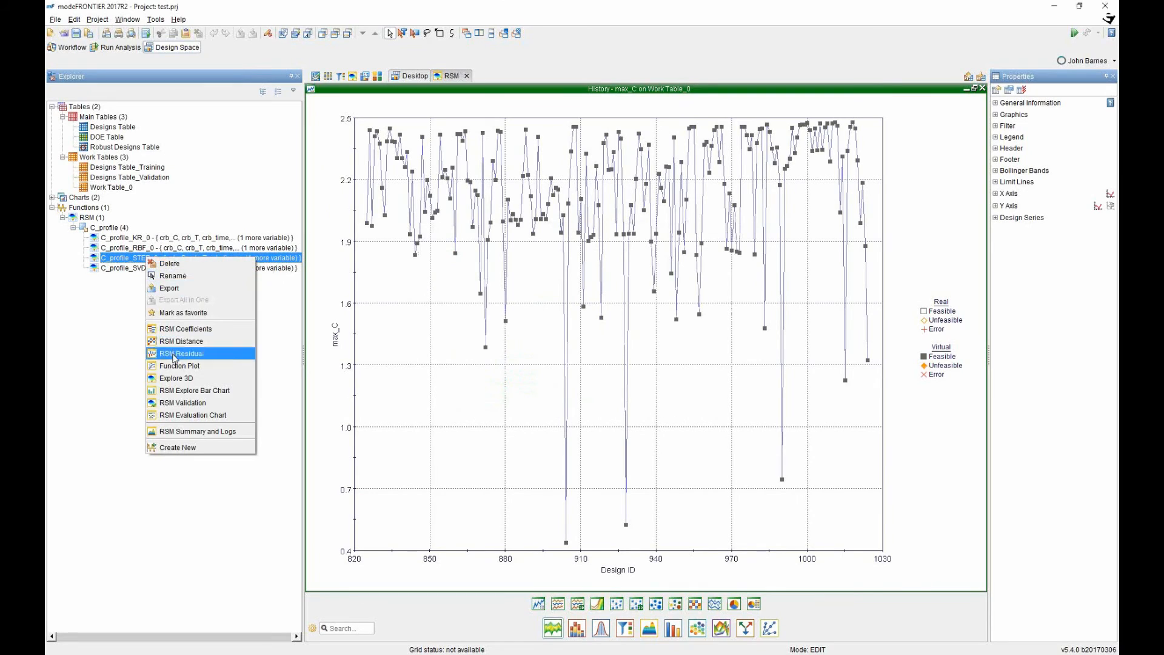
left_click(172, 289)
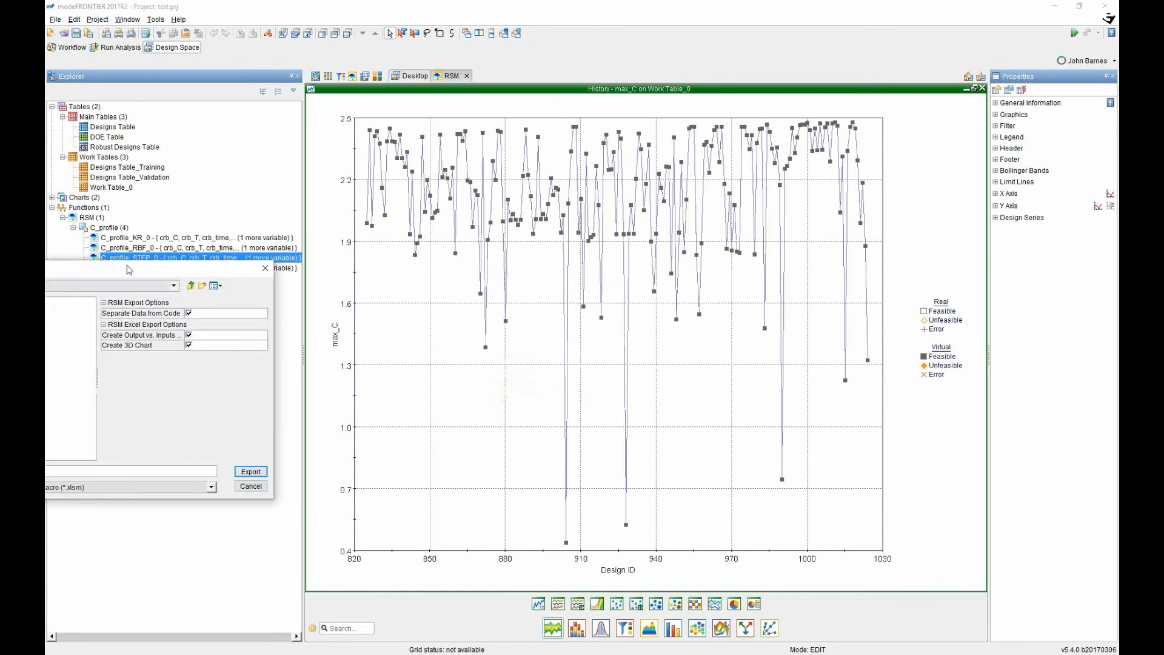
left_click(527, 479)
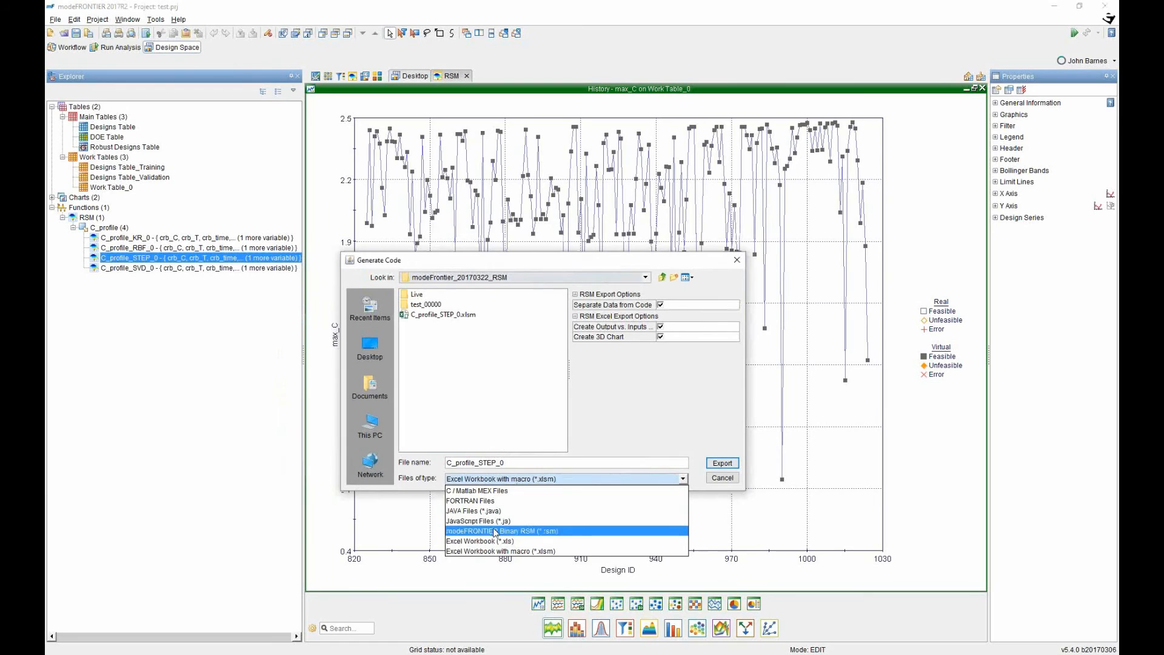
left_click(525, 532)
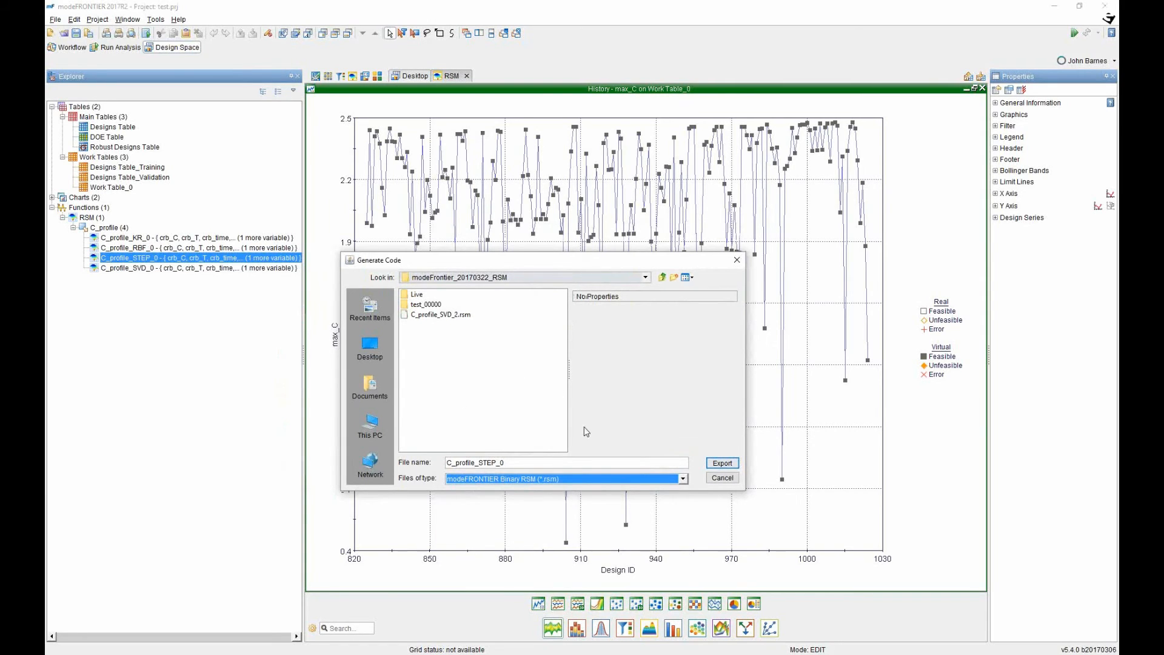
left_click(440, 314)
left_click(722, 463)
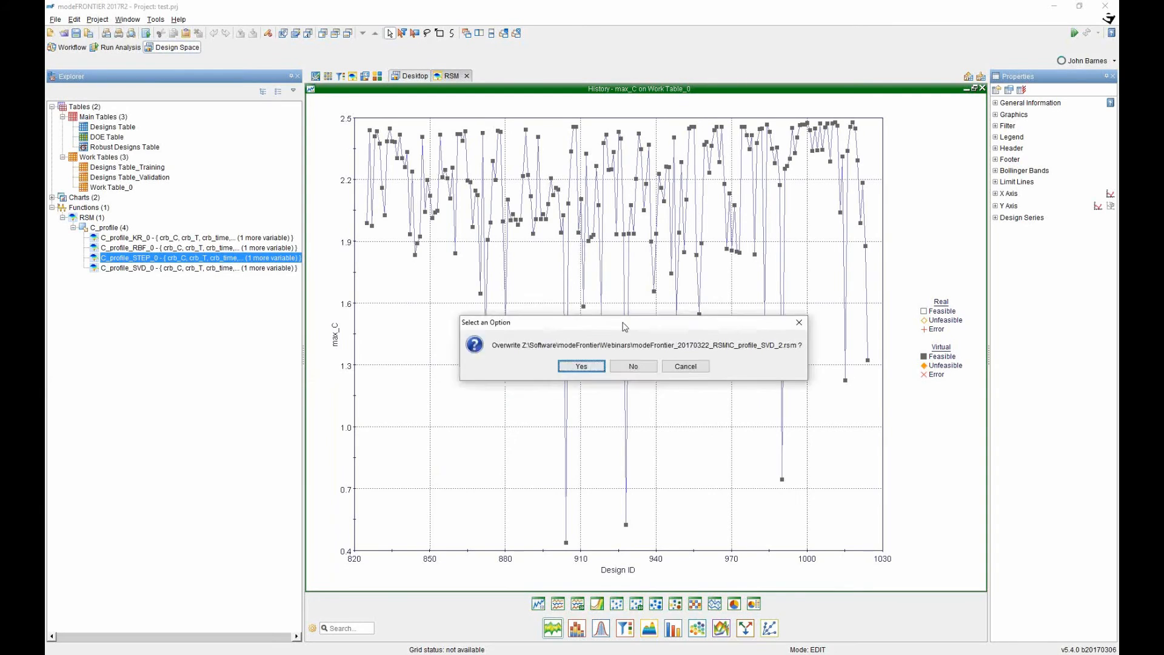
left_click(599, 364)
left_click(662, 410)
Select every node in the workflow graph.
left_click(68, 48)
left_click(751, 369)
left_click_drag(751, 368, 421, 114)
Delete all nodes, clearing the database, and add an RSM node reading C_profile_SVD_2.rsm.
key("Delete")
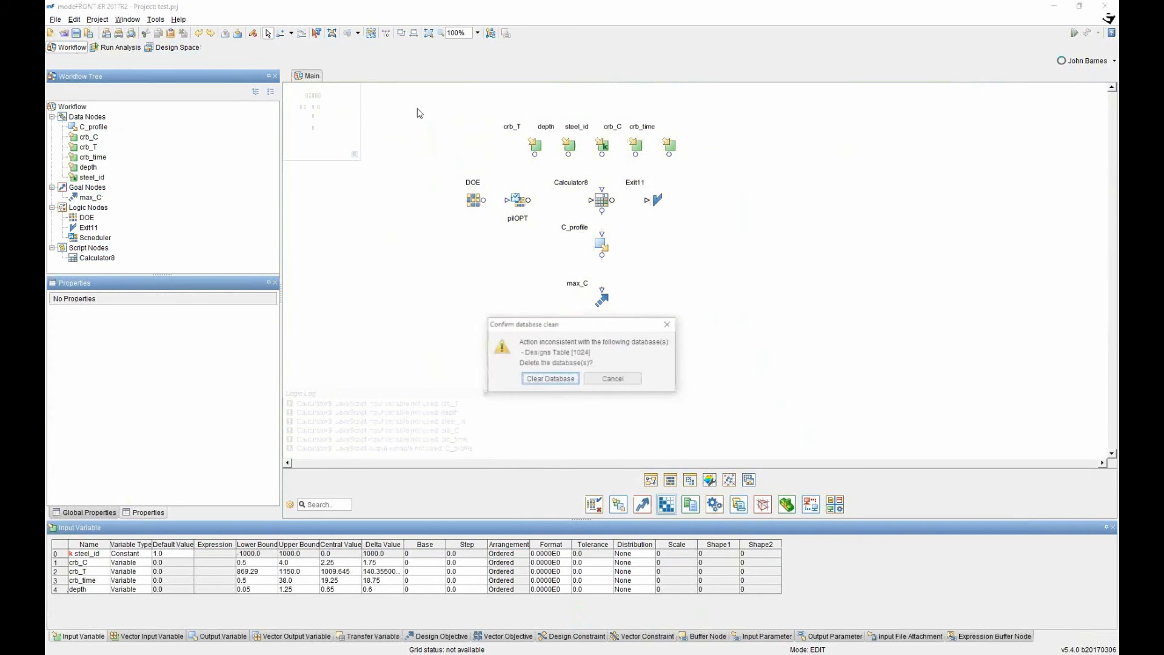
left_click(552, 379)
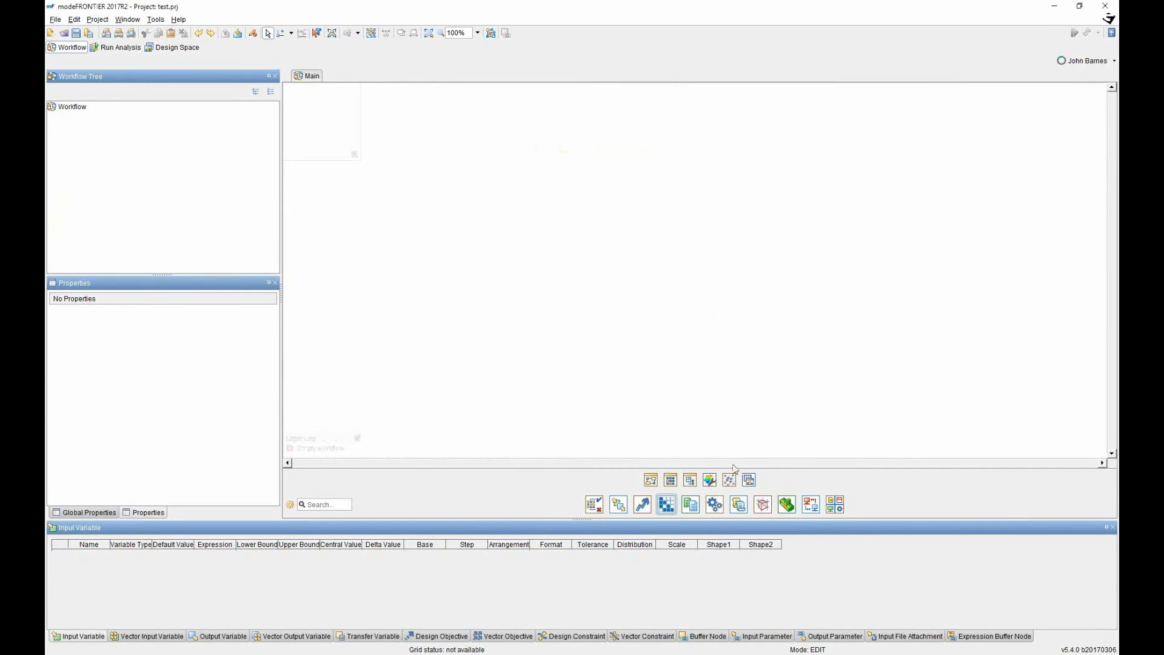
left_click(714, 504)
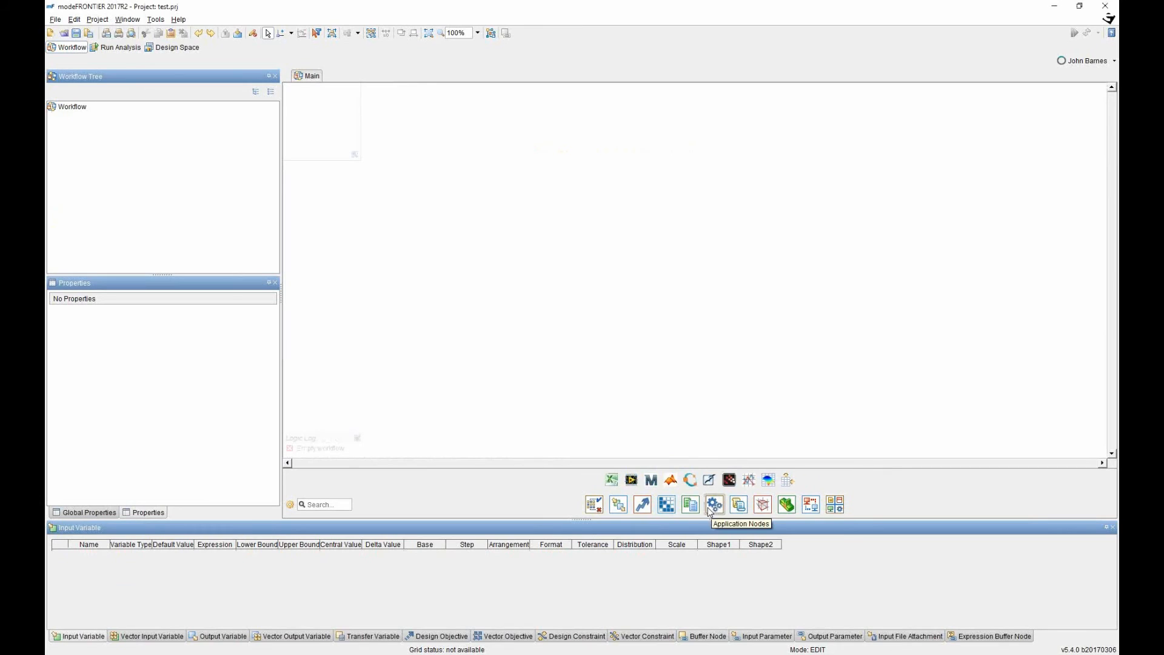
left_click_drag(768, 480, 635, 261)
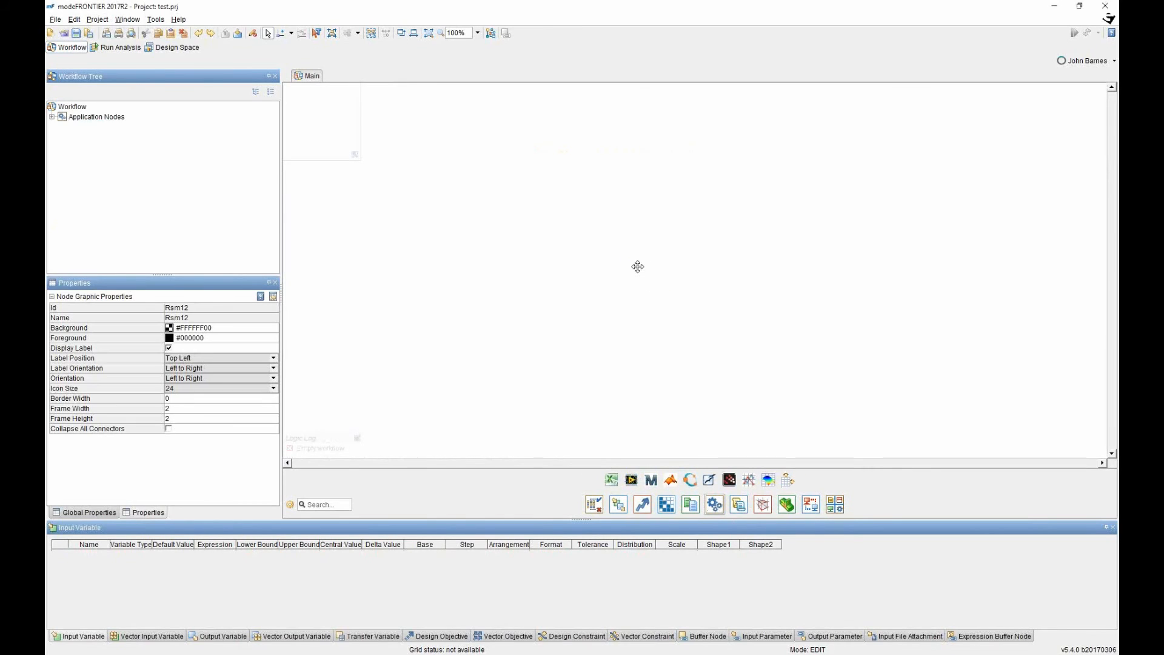
double_click(634, 259)
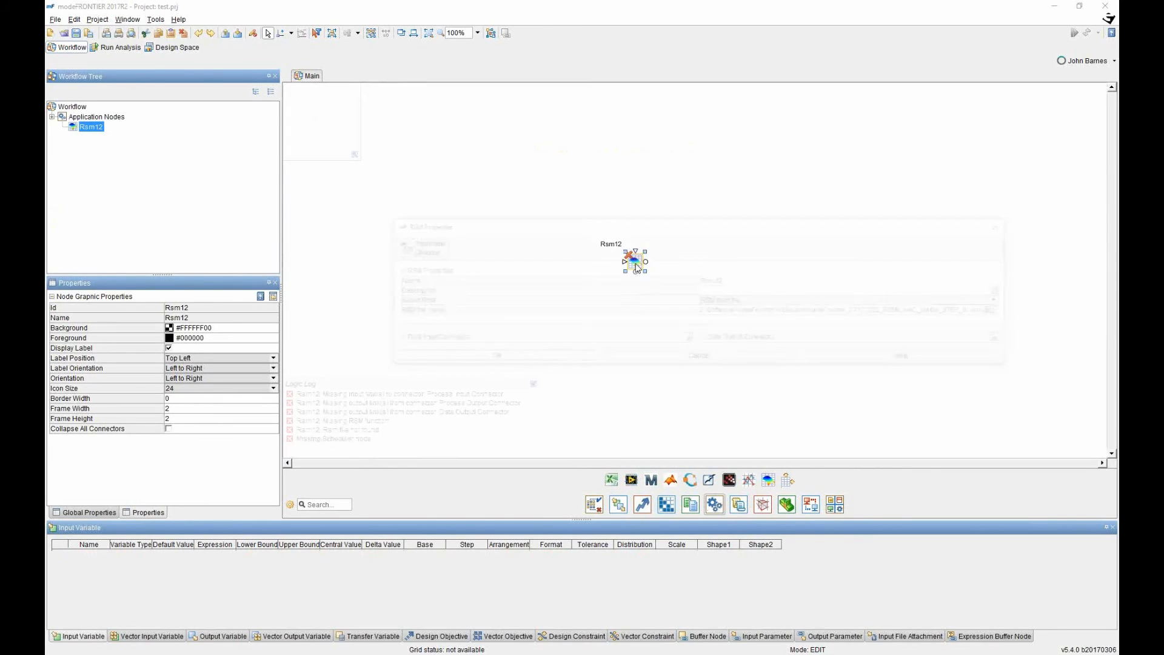
left_click(997, 311)
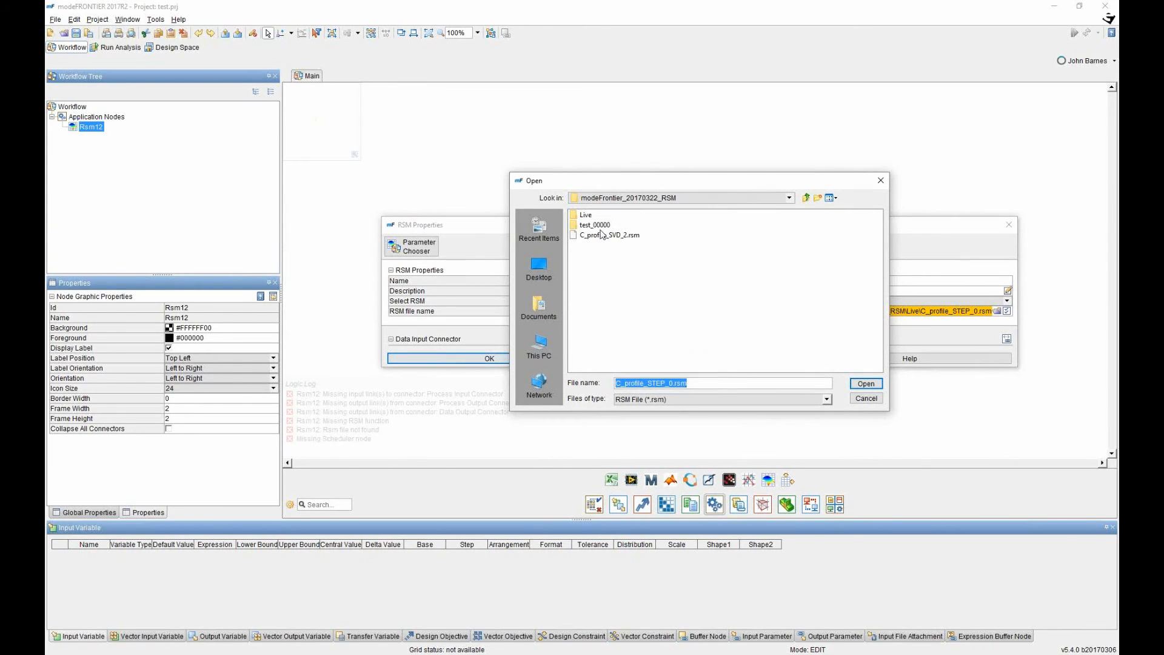
left_click(602, 235)
left_click(873, 384)
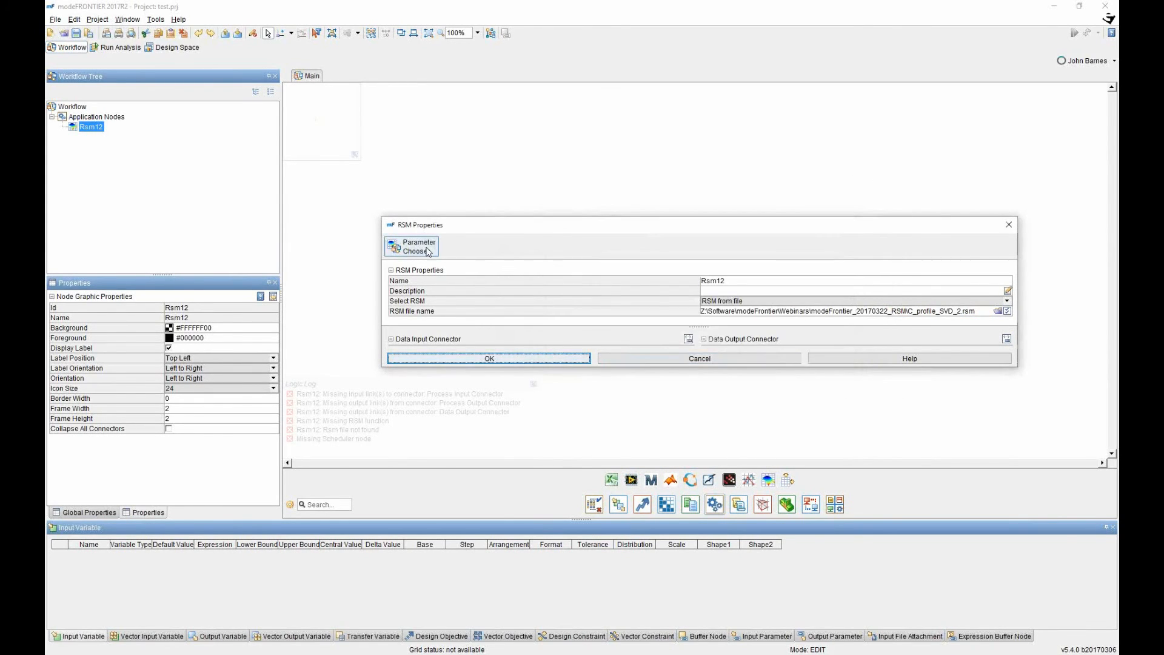
Link Rsm12's four inputs and C_profile output to new workflow nodes and accept its settings.
left_click(576, 358)
left_click(598, 410)
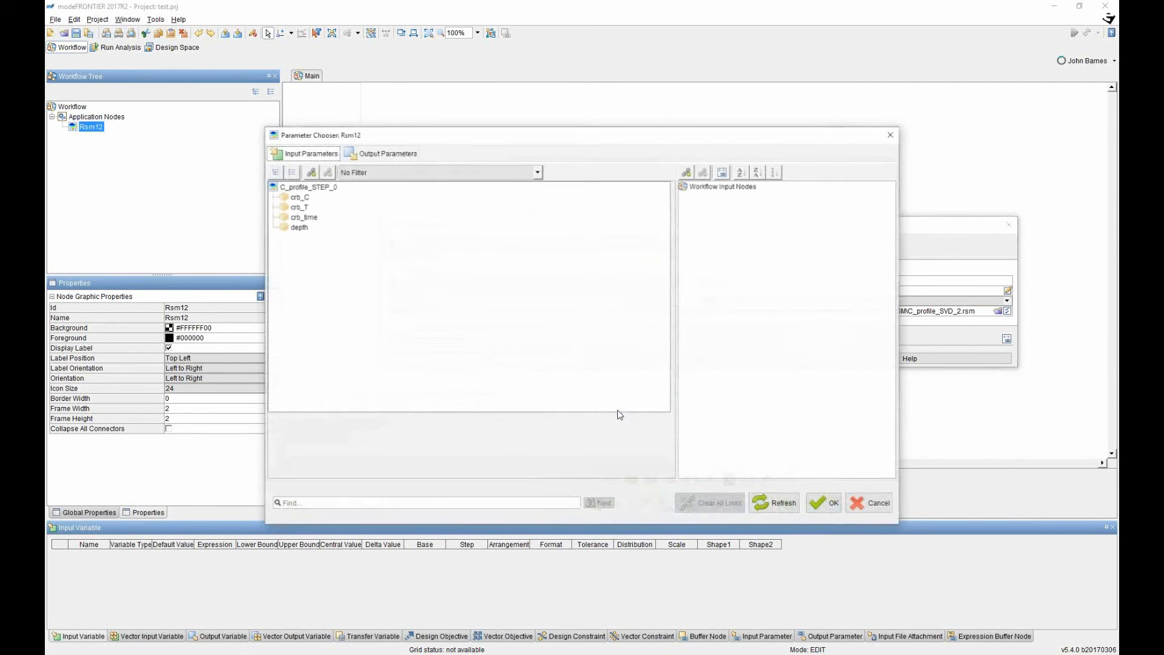
left_click(293, 198)
left_click(298, 227, "shift")
left_click_drag(300, 217, 734, 228)
left_click(383, 153)
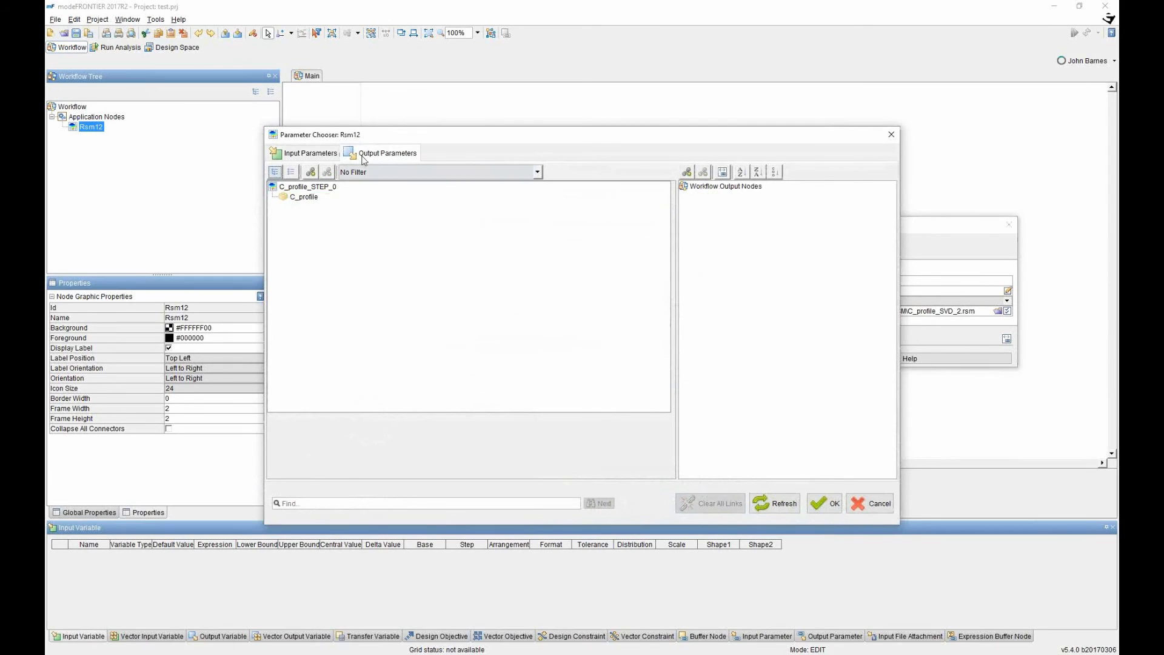
left_click(293, 198)
left_click_drag(293, 201, 720, 245)
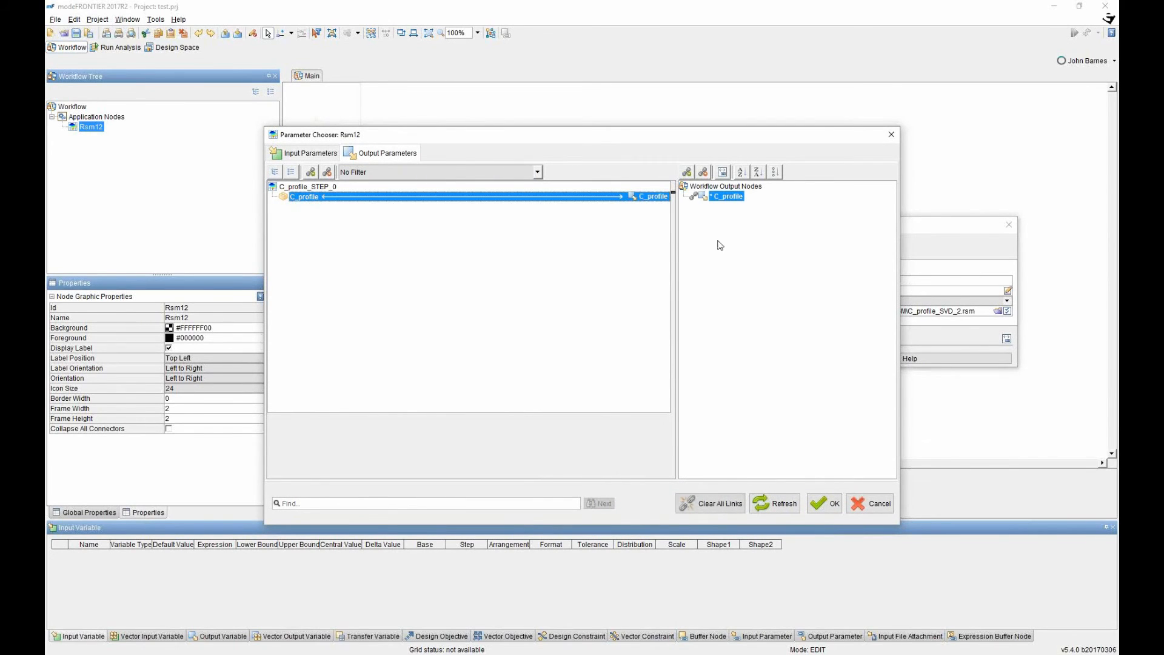
left_click(828, 511)
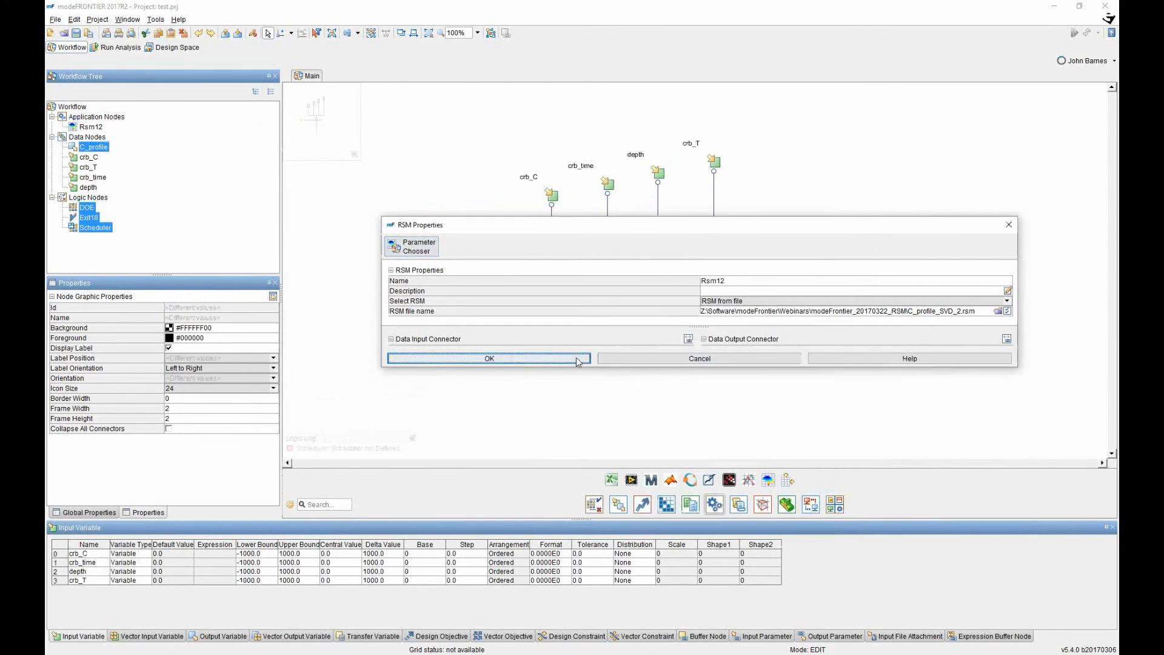
left_click(577, 359)
left_click(642, 505)
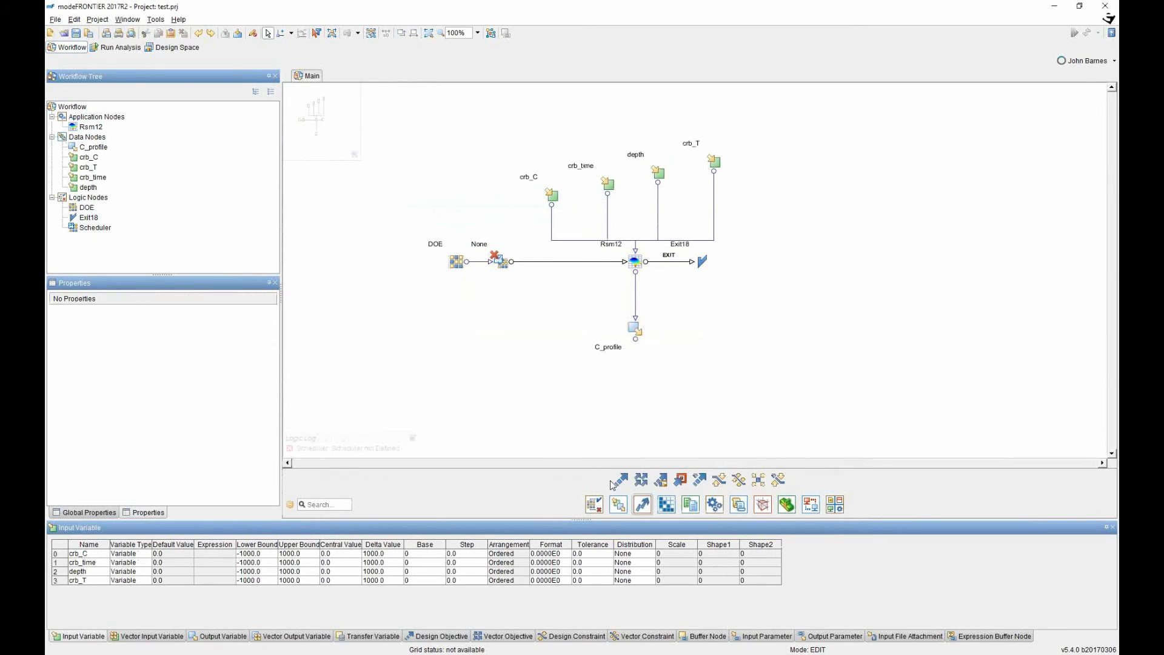
Add an Objective node linked under C_profile, then select all nodes and delete them.
left_click_drag(621, 480, 629, 400)
left_click_drag(634, 352, 635, 339)
left_click_drag(632, 400, 635, 389)
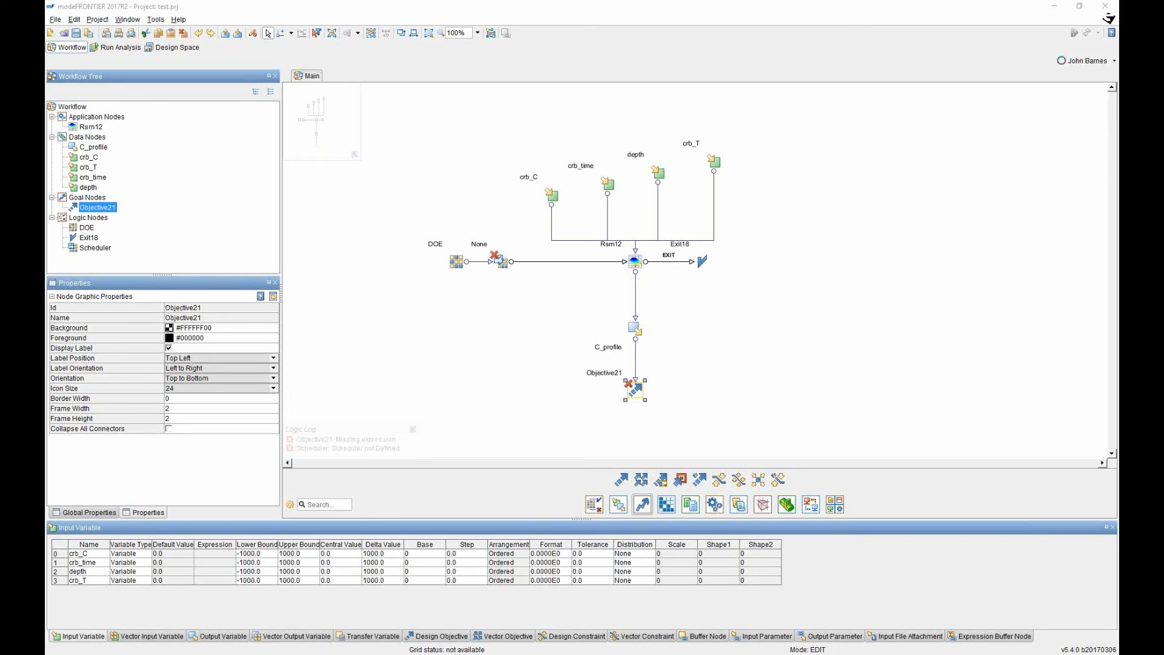
left_click_drag(808, 444, 388, 114)
key("Delete")
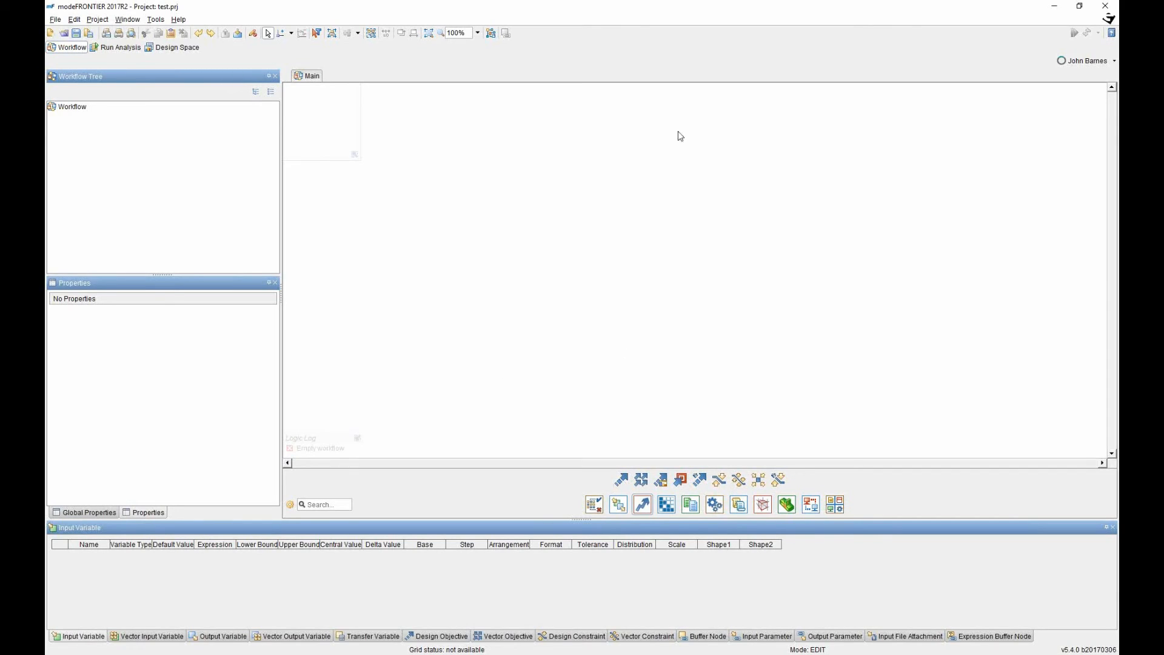
Place an RSM Trainer node, then open the 04_RSM_Trainer project with its saved charts.
left_click(665, 508)
left_click_drag(710, 480, 658, 261)
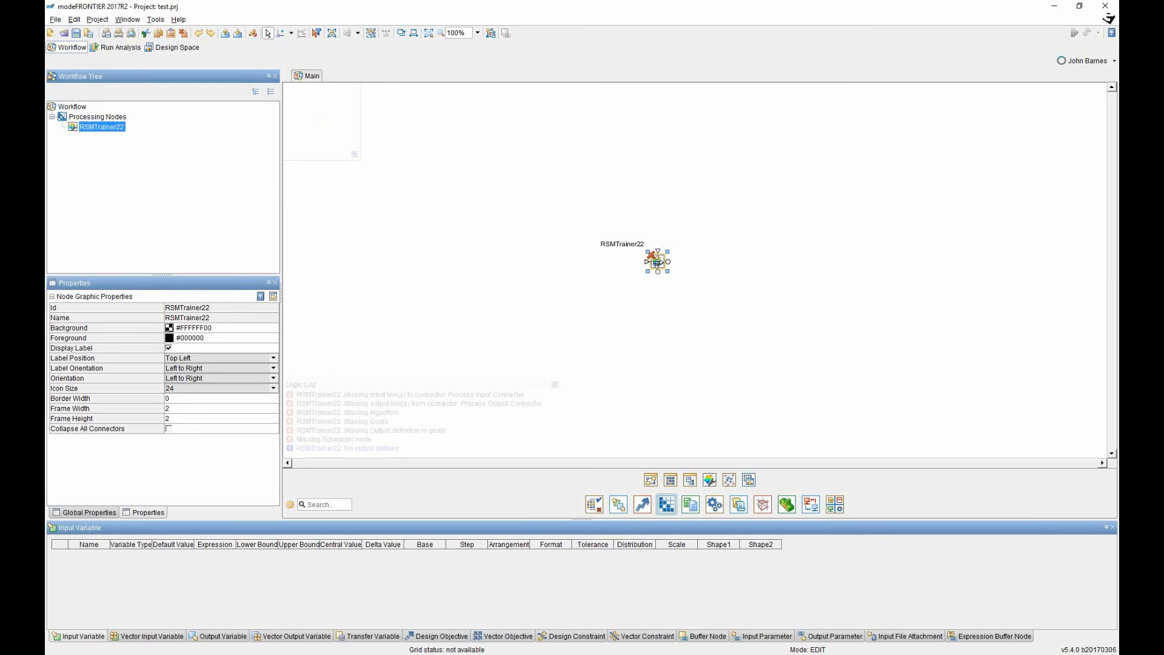
left_click(64, 33)
double_click(355, 241)
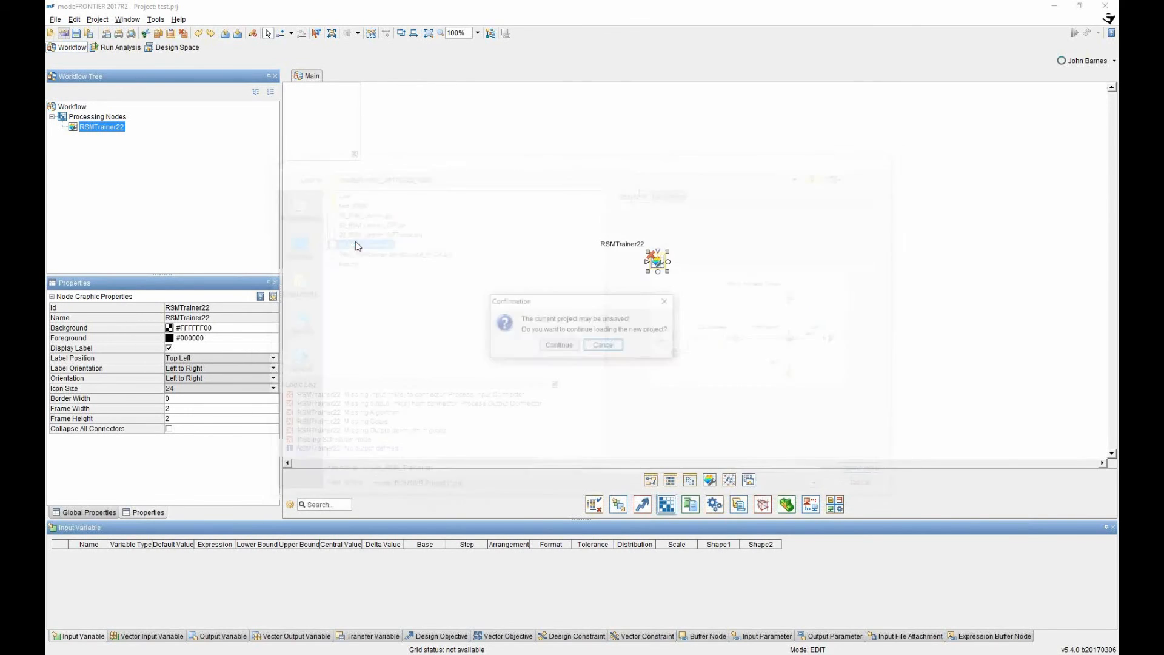
left_click(559, 345)
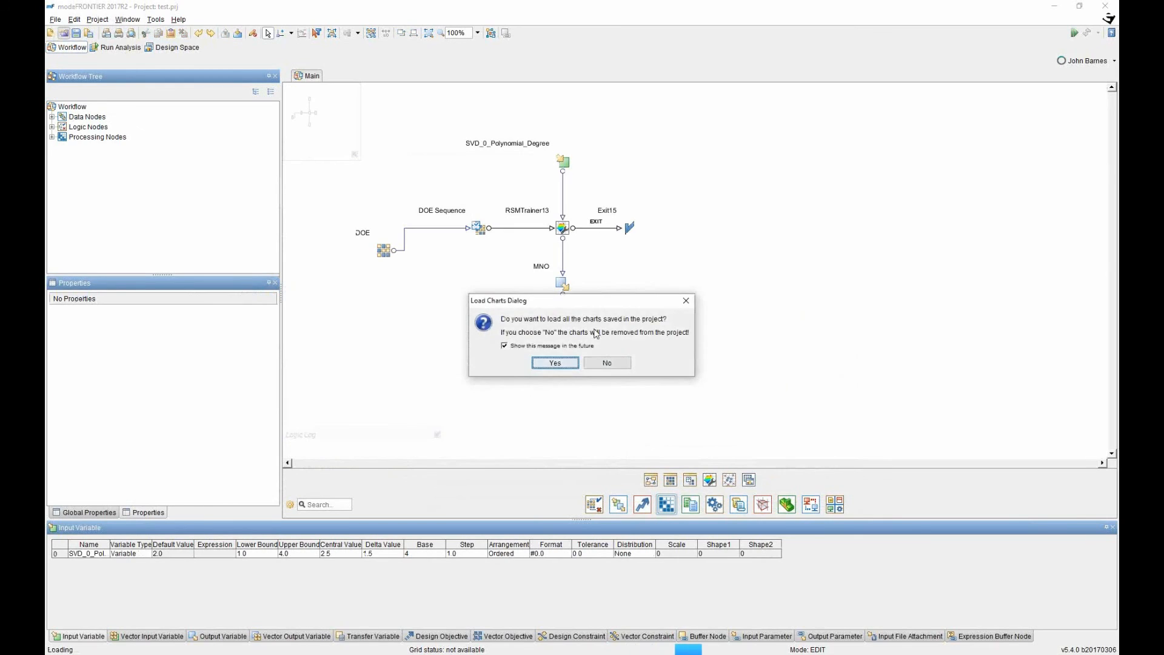
left_click(555, 364)
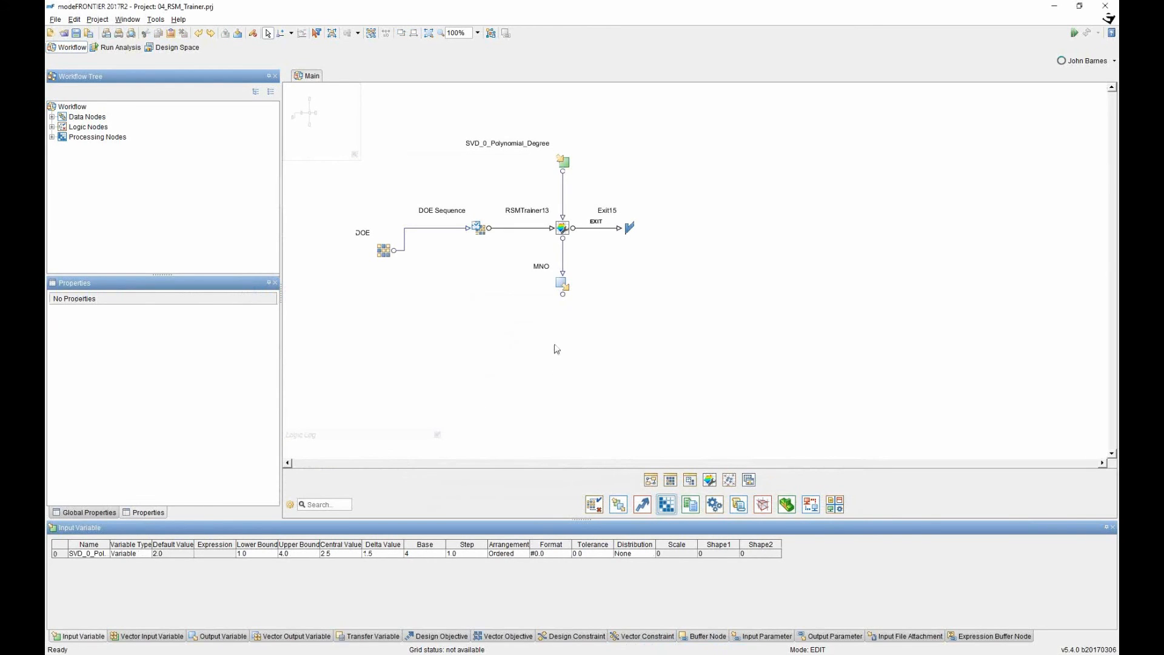
Open Live/07_RSM_trainerready.prj without saving the current project, loading its charts.
left_click(64, 33)
left_click(337, 192)
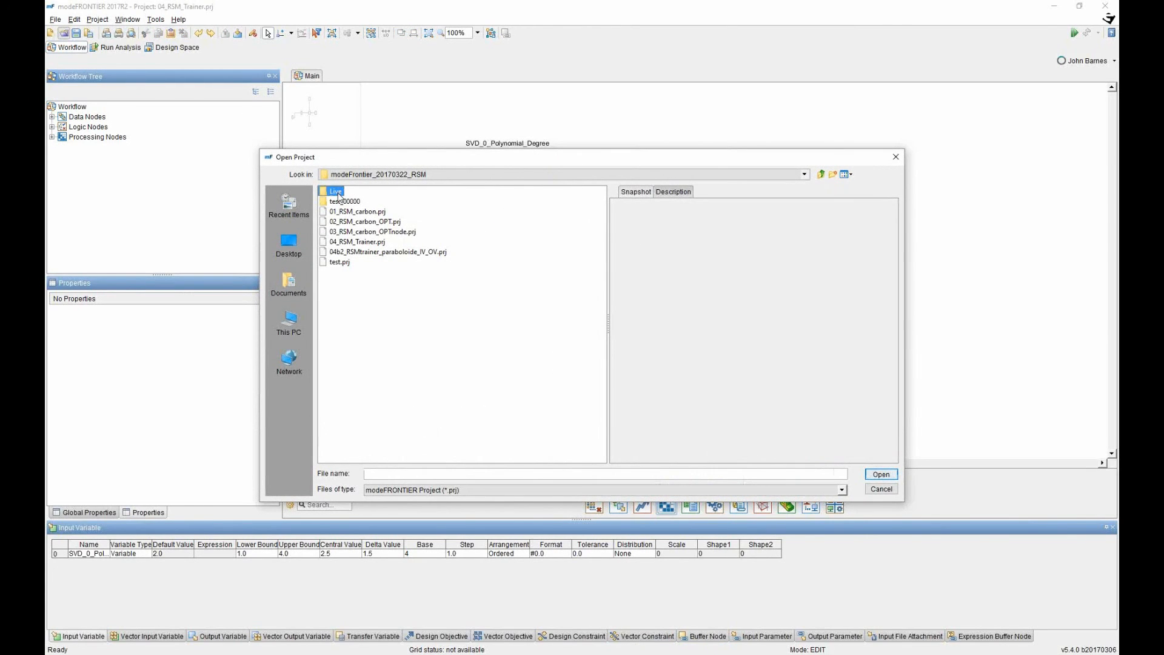
double_click(345, 195)
left_click(358, 267)
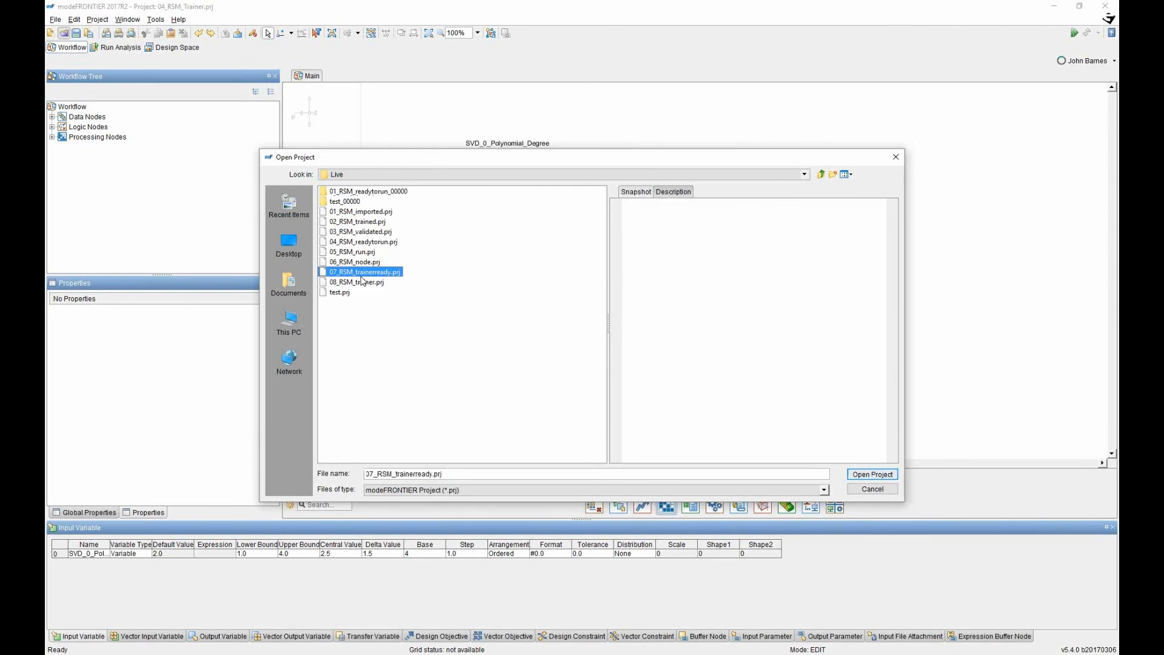
double_click(358, 268)
left_click(549, 345)
left_click(557, 361)
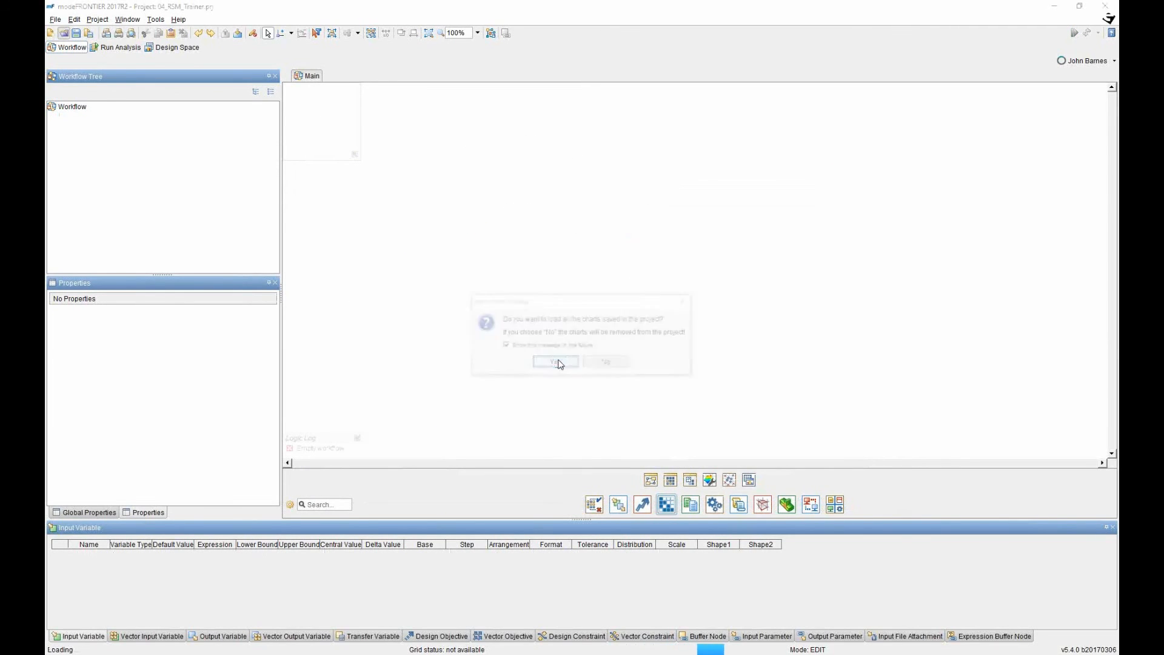
Add an RSM Trainer node and open RSMTrainer1's properties.
left_click_drag(709, 482, 636, 273)
left_click(680, 257)
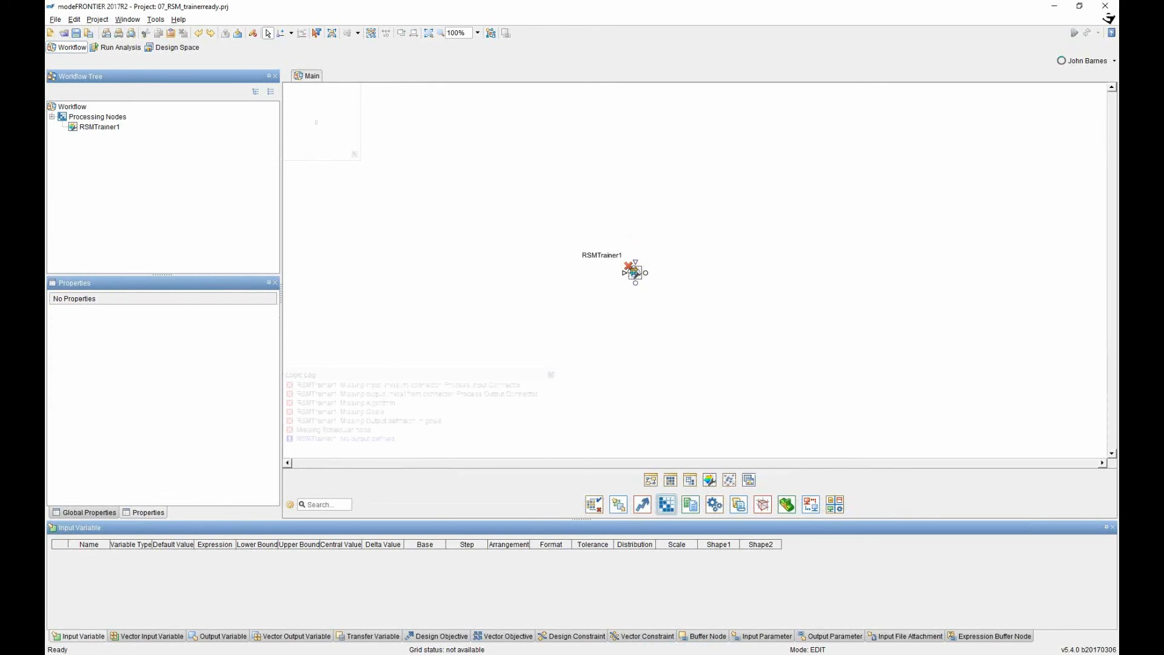
double_click(633, 272)
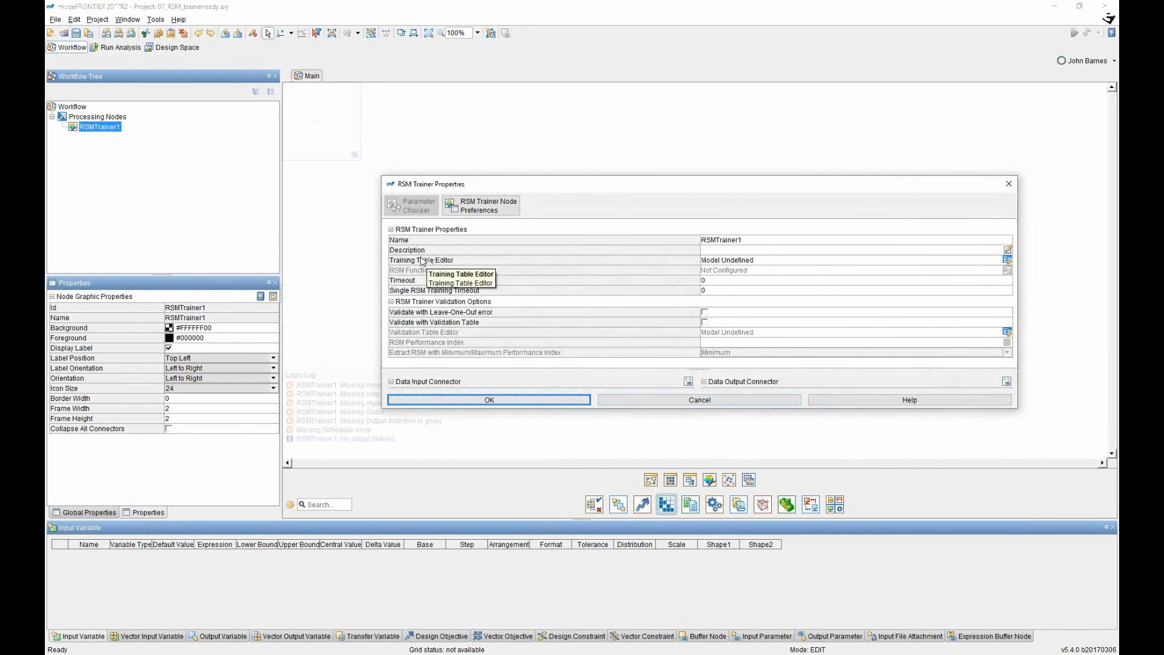
Import Designs Table_Training from the design space as the training table, remove steel_id, and apply.
left_click(1008, 261)
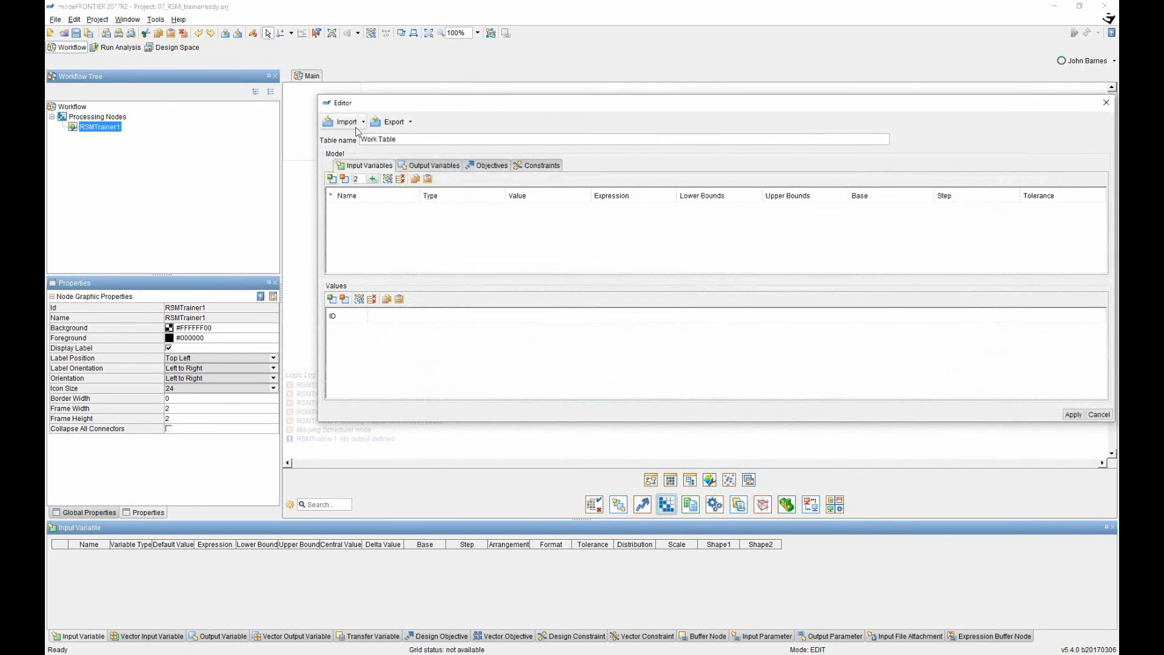
left_click(355, 123)
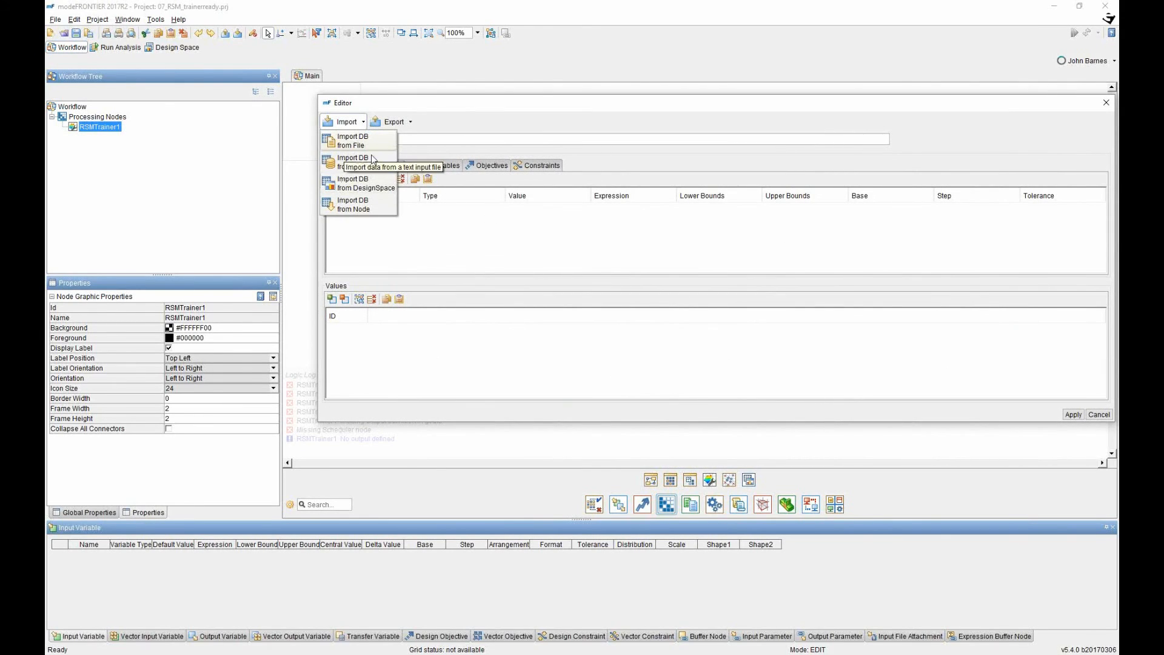
left_click(369, 188)
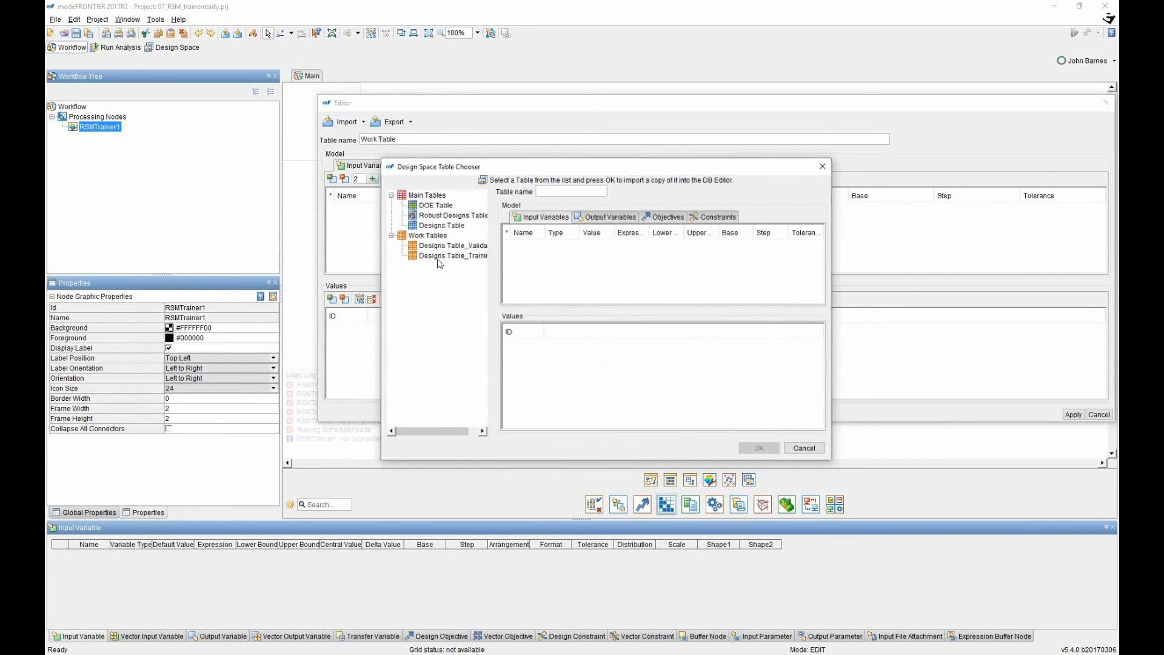
left_click(440, 257)
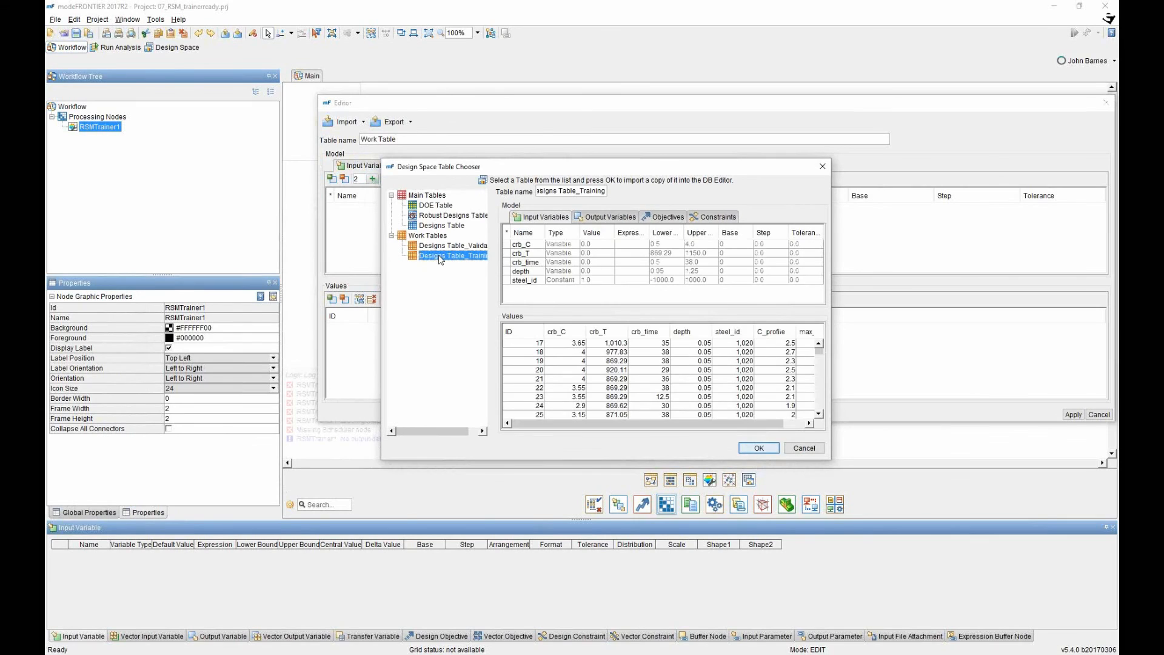
left_click(517, 283)
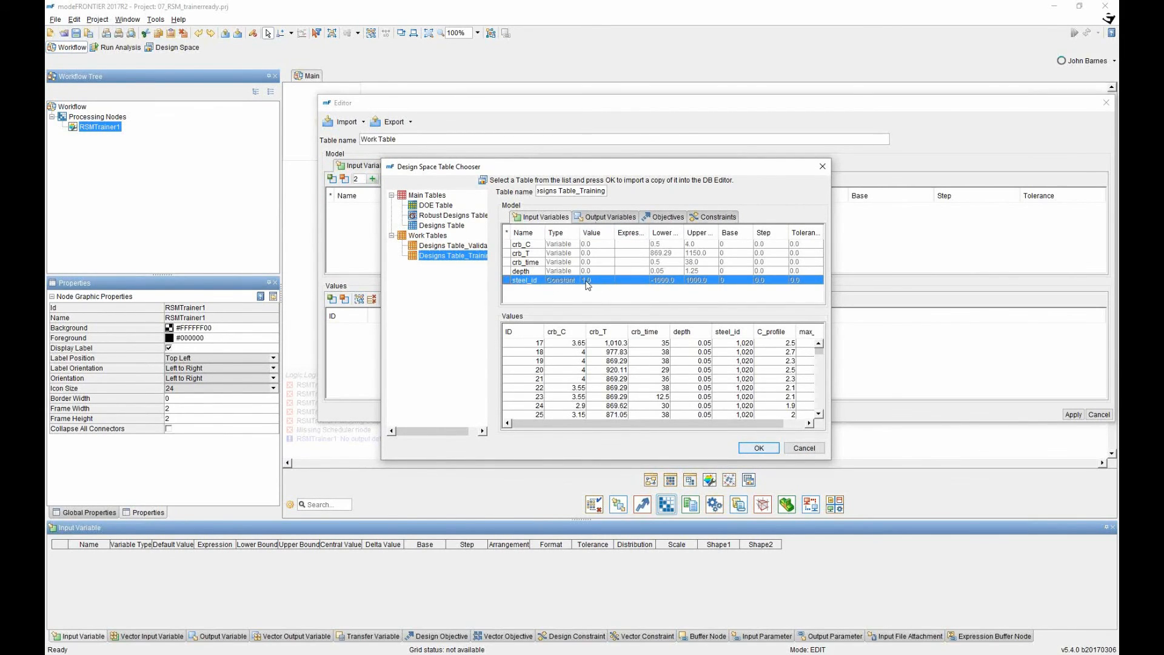
left_click(766, 449)
left_click(336, 243)
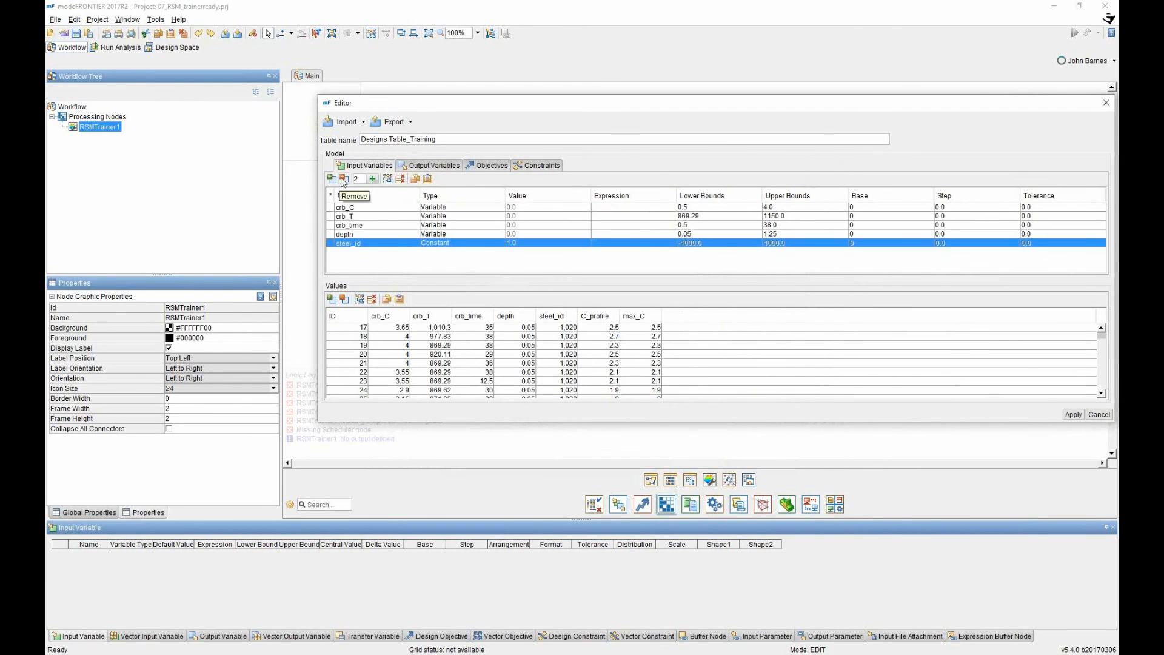
left_click(344, 178)
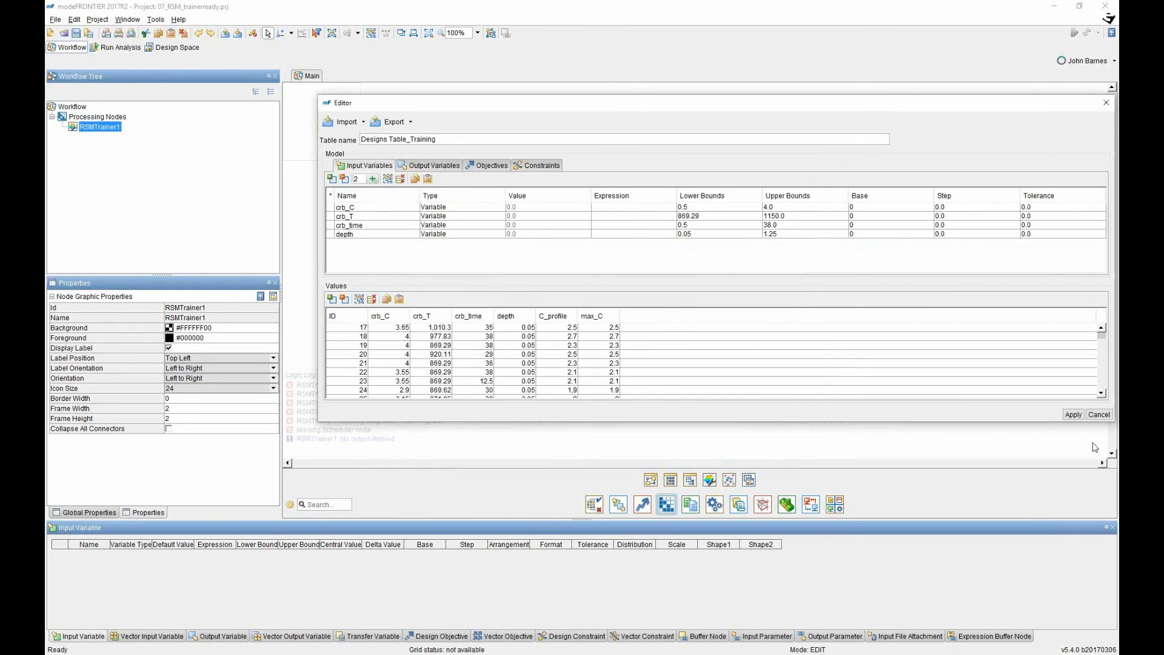
left_click(1073, 415)
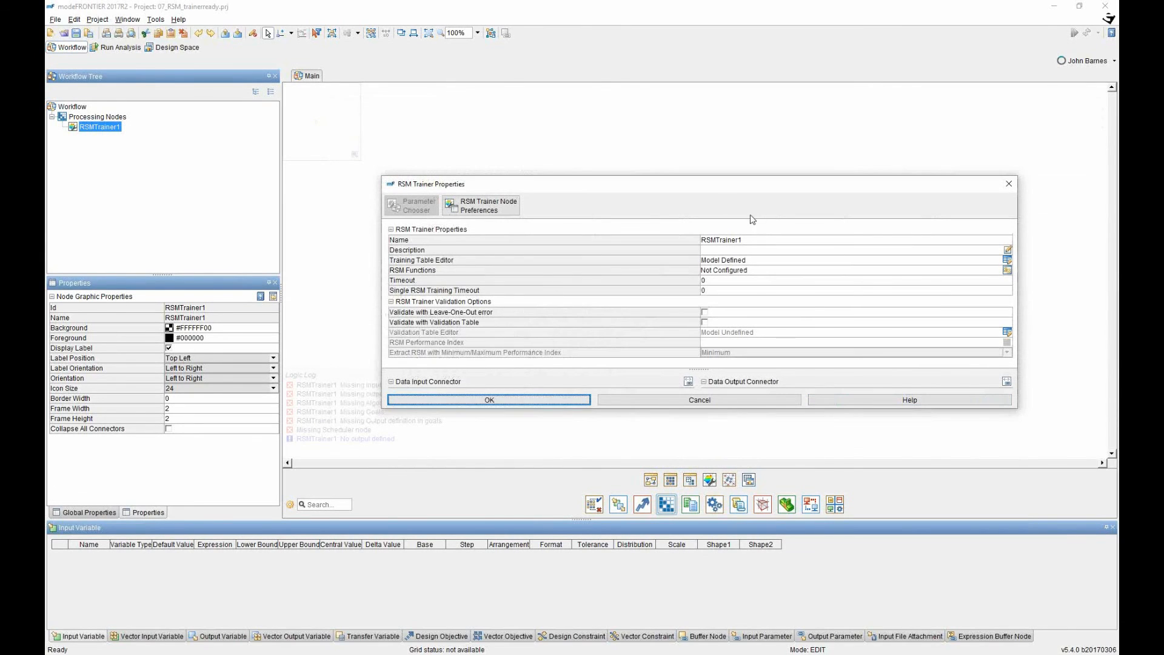
Add a Polynomial SVD RSM function for C_profile (C_profile_SVD_0) and apply it.
left_click(1007, 270)
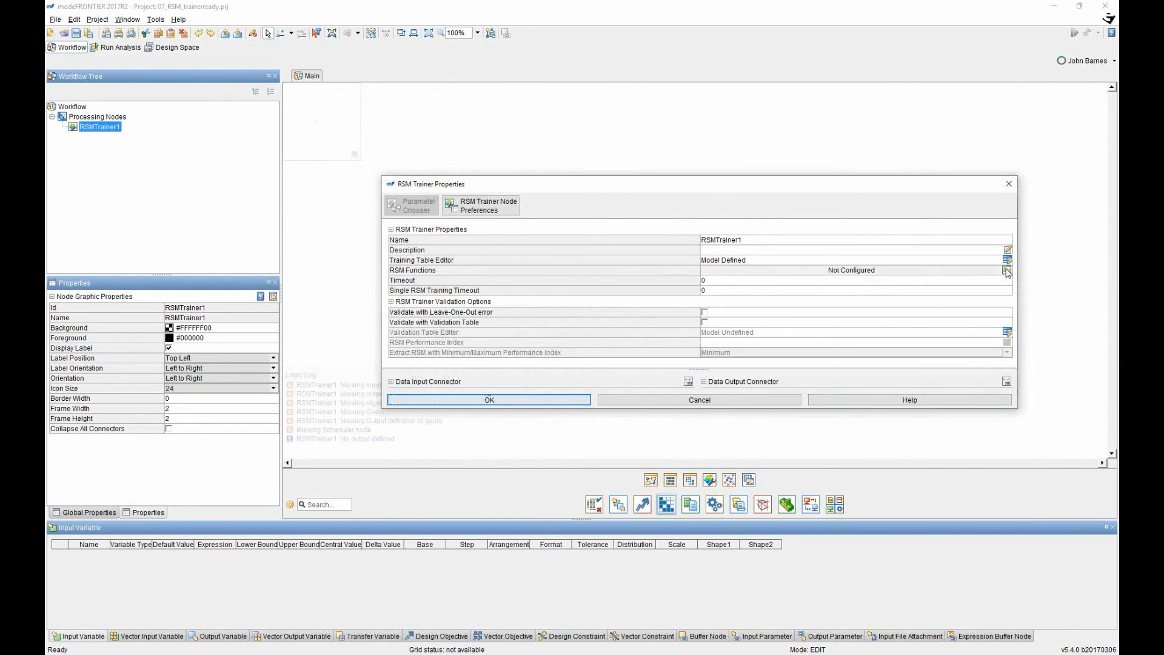
left_click(1007, 271)
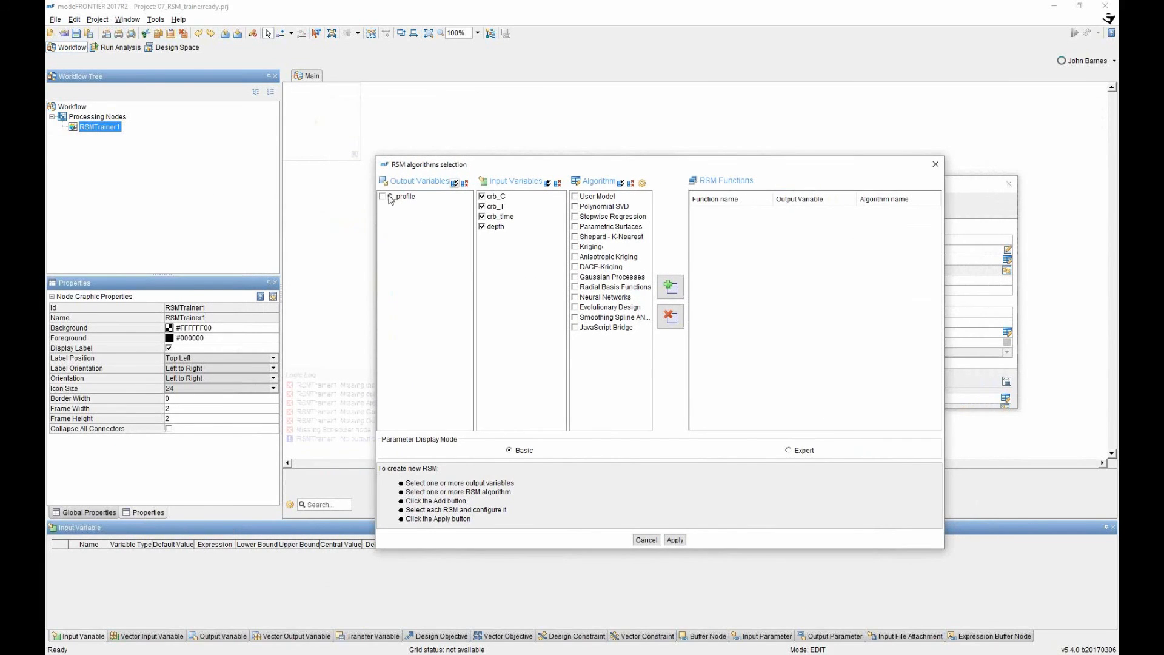
left_click(383, 198)
left_click(575, 207)
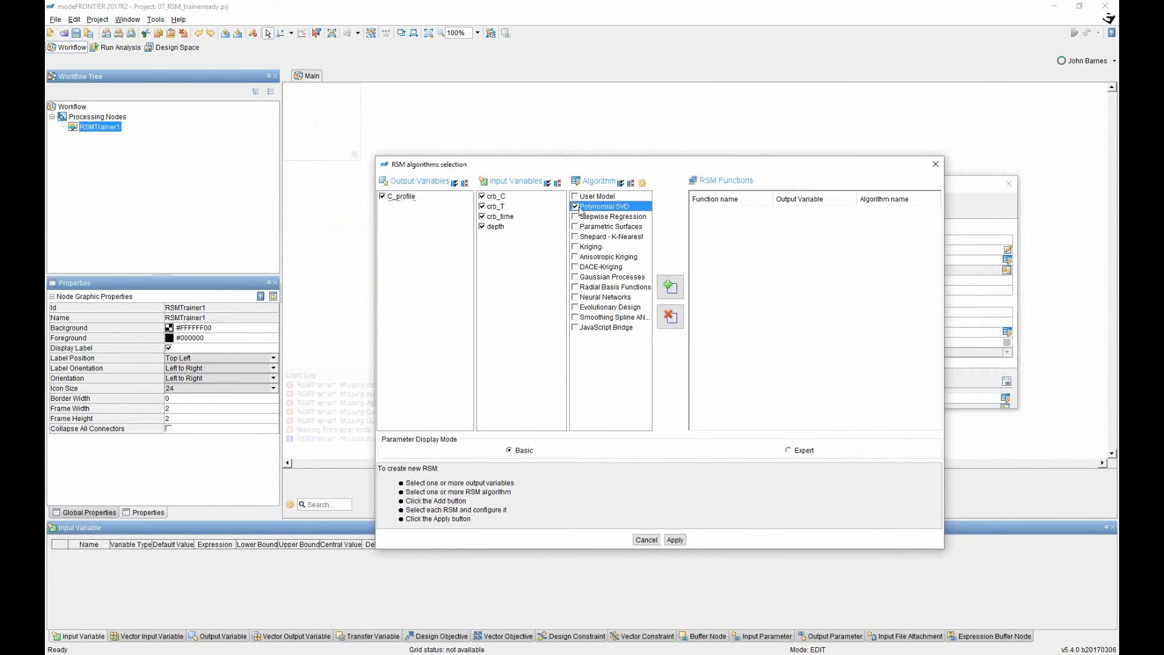
left_click(670, 287)
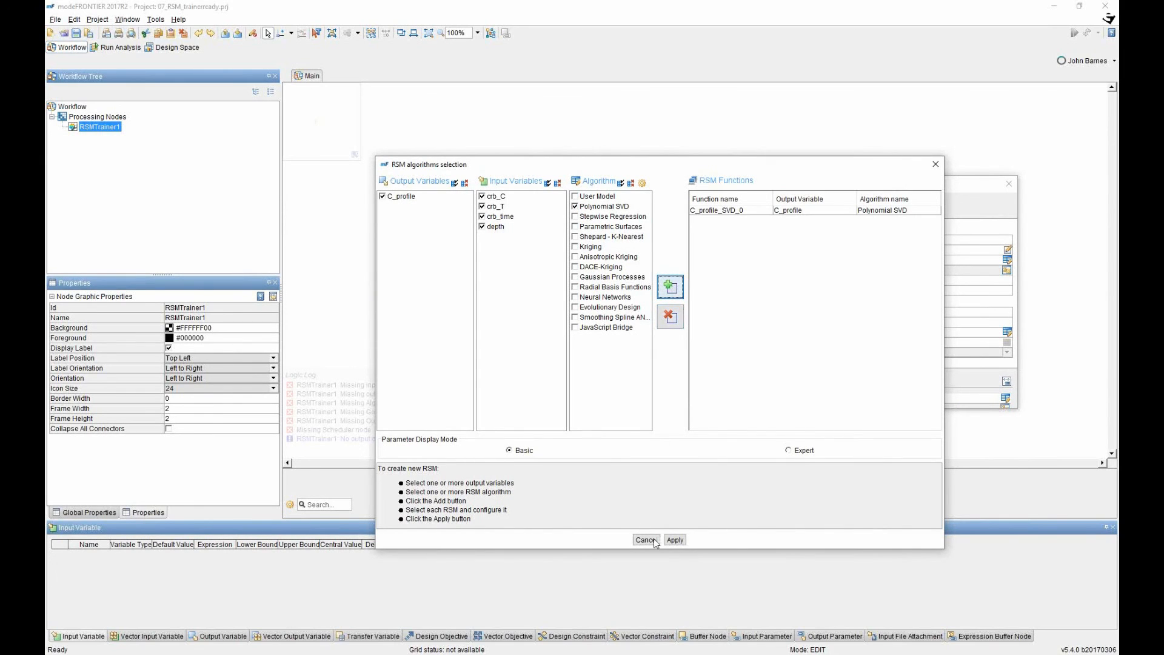
left_click(675, 540)
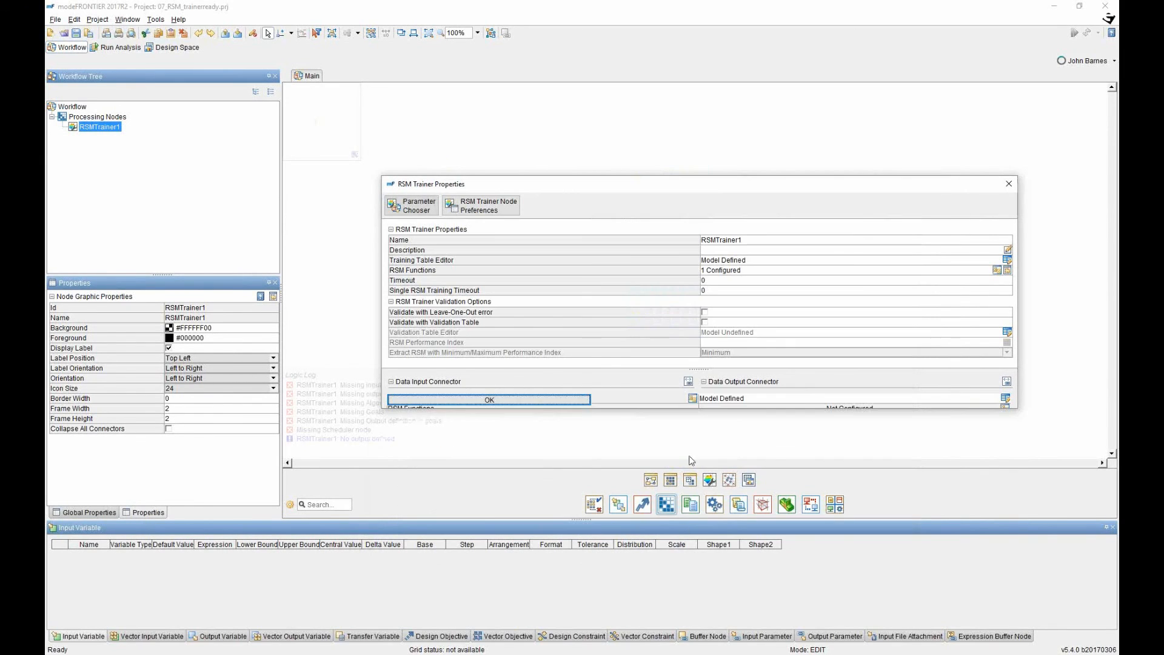
Enable validation with a validation table and import Designs Table_Training from the design space.
left_click(705, 322)
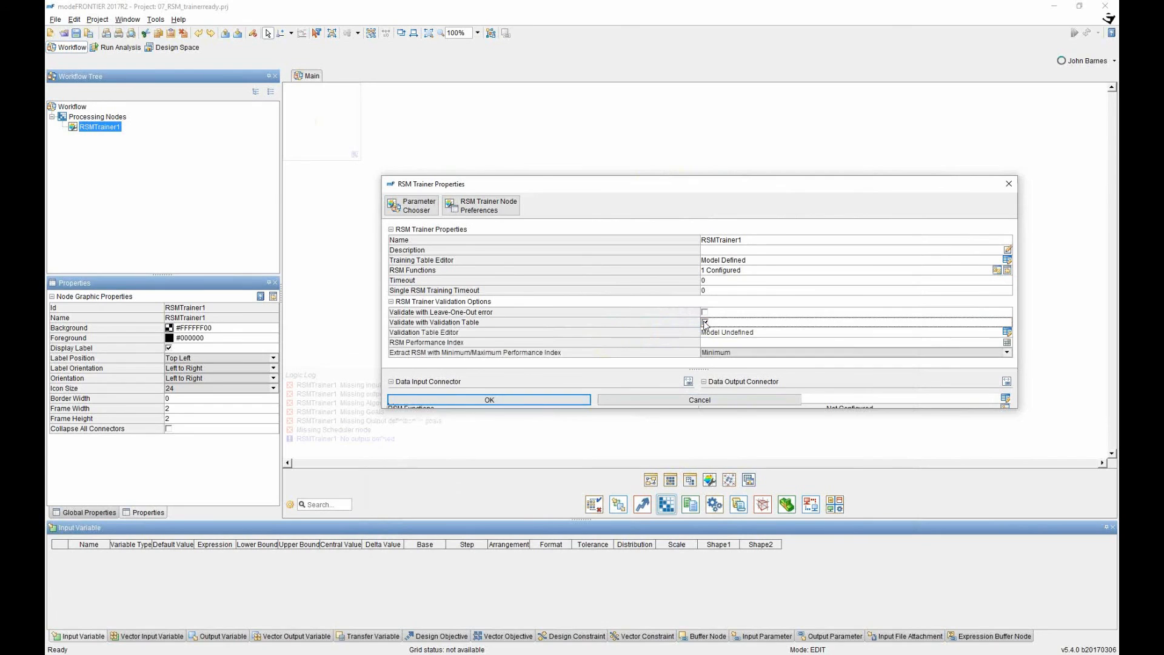
left_click(1007, 332)
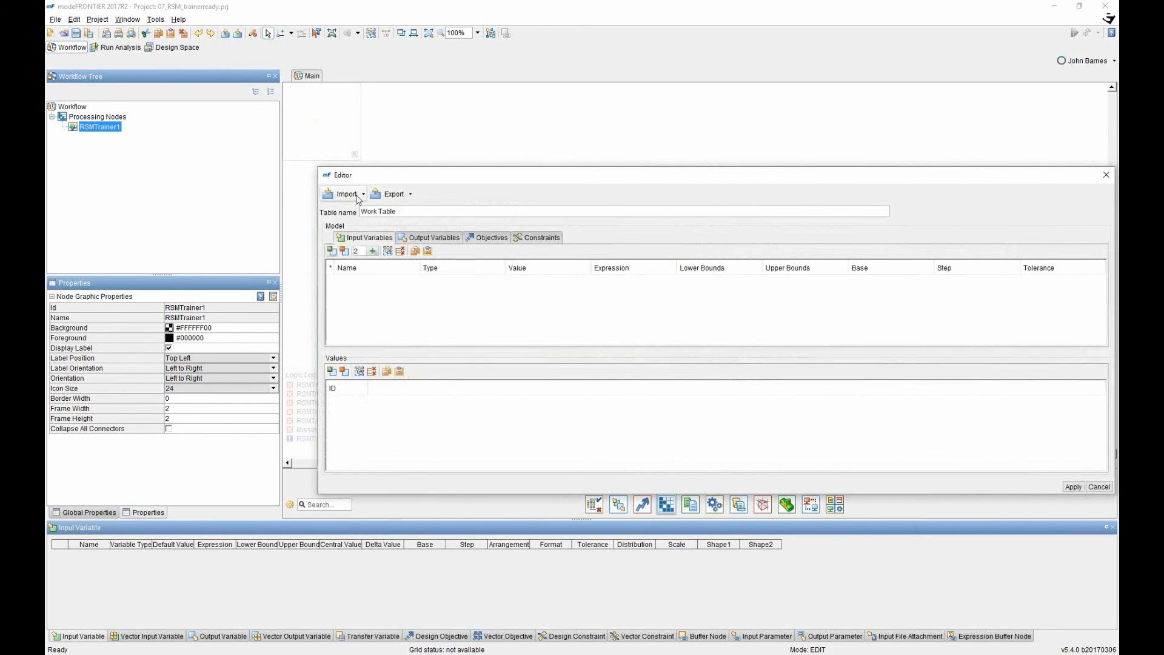
left_click(357, 197)
left_click(352, 264)
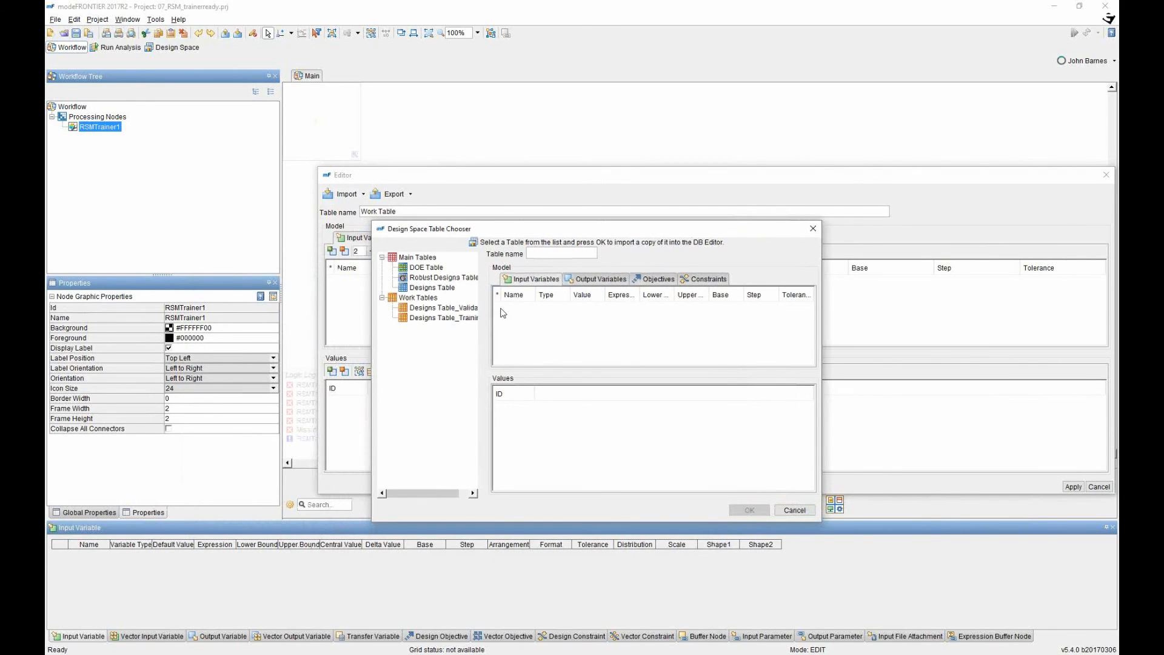
left_click(447, 320)
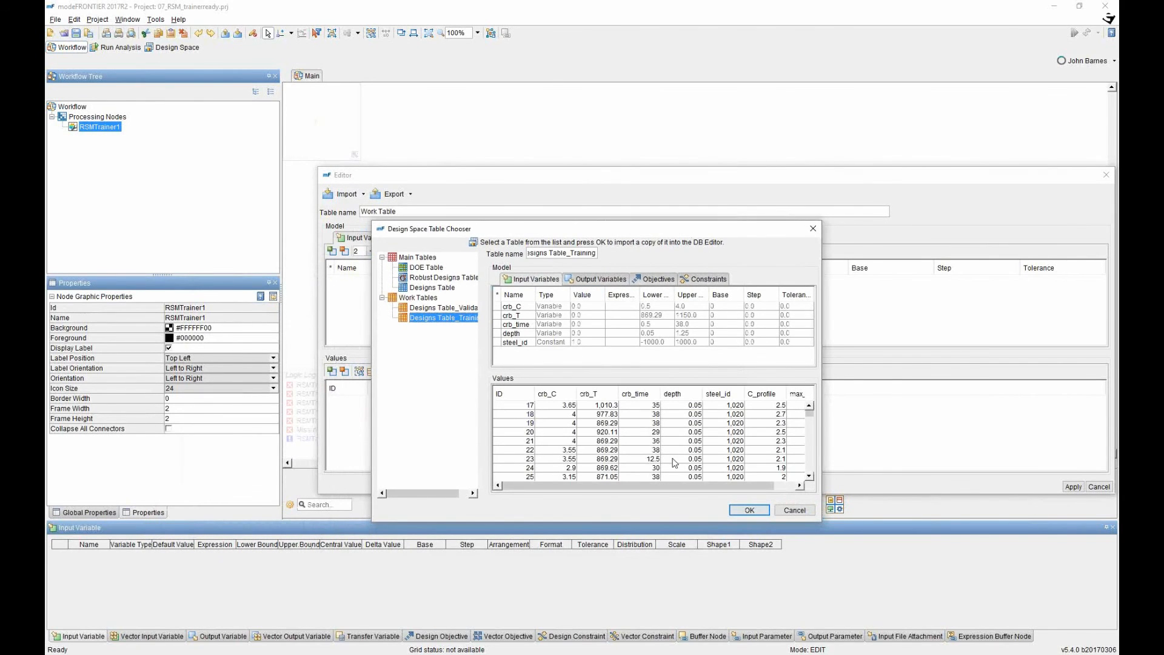
left_click(750, 510)
Remove steel_id from the validation table and apply it to the trainer.
left_click(333, 316)
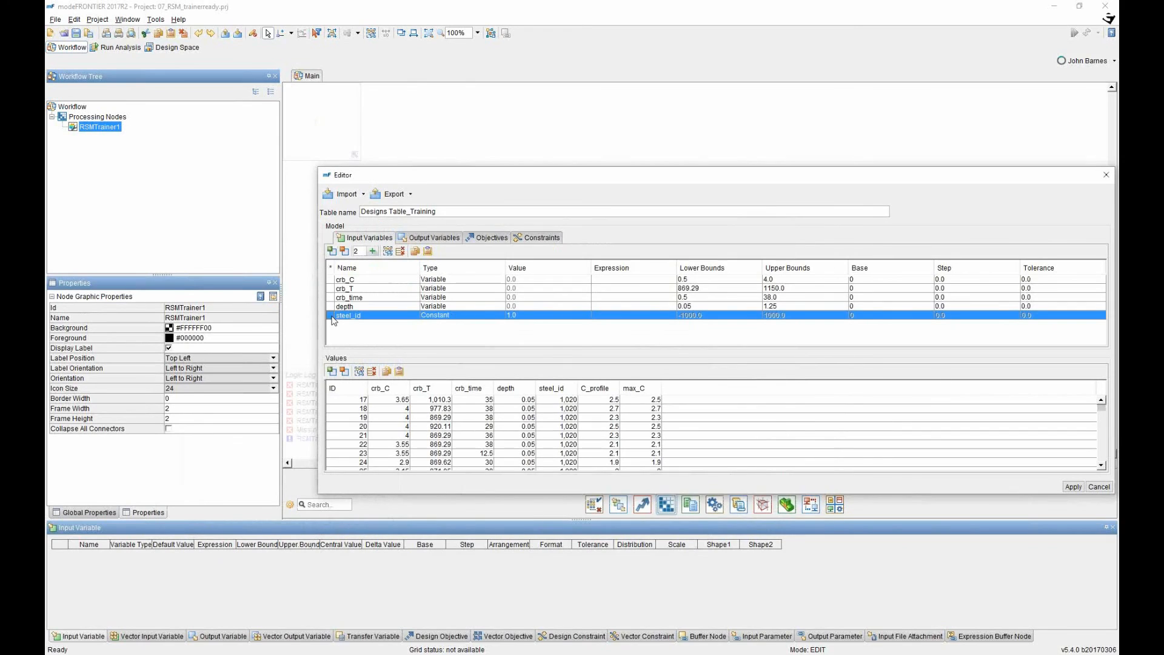
left_click(344, 252)
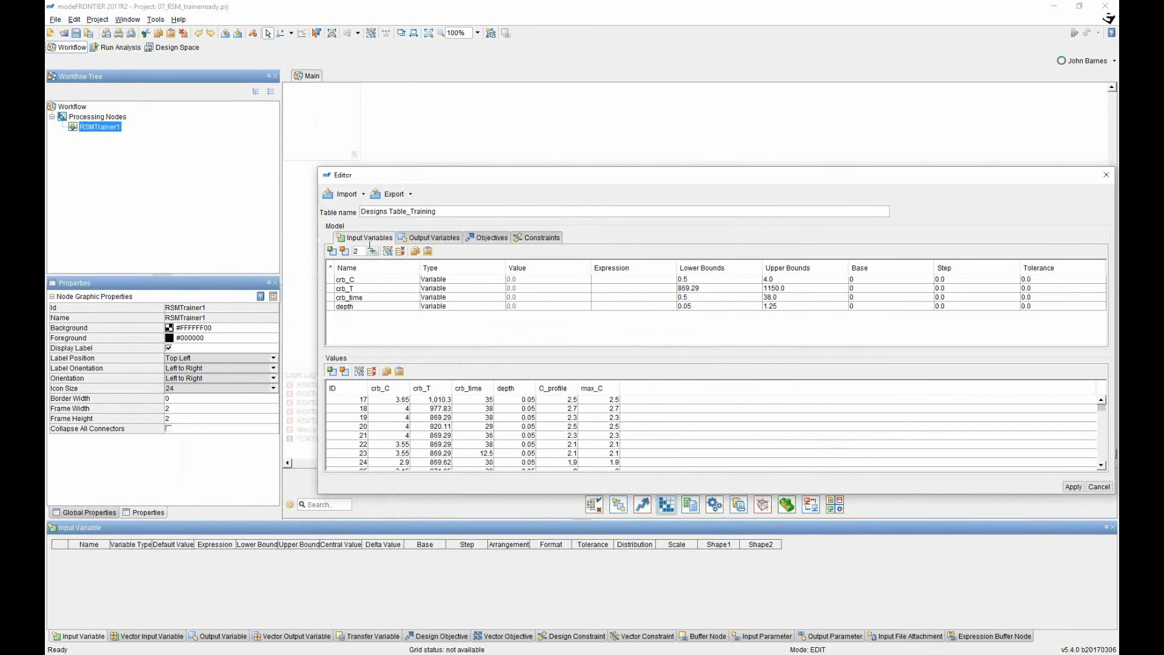
left_click(1074, 487)
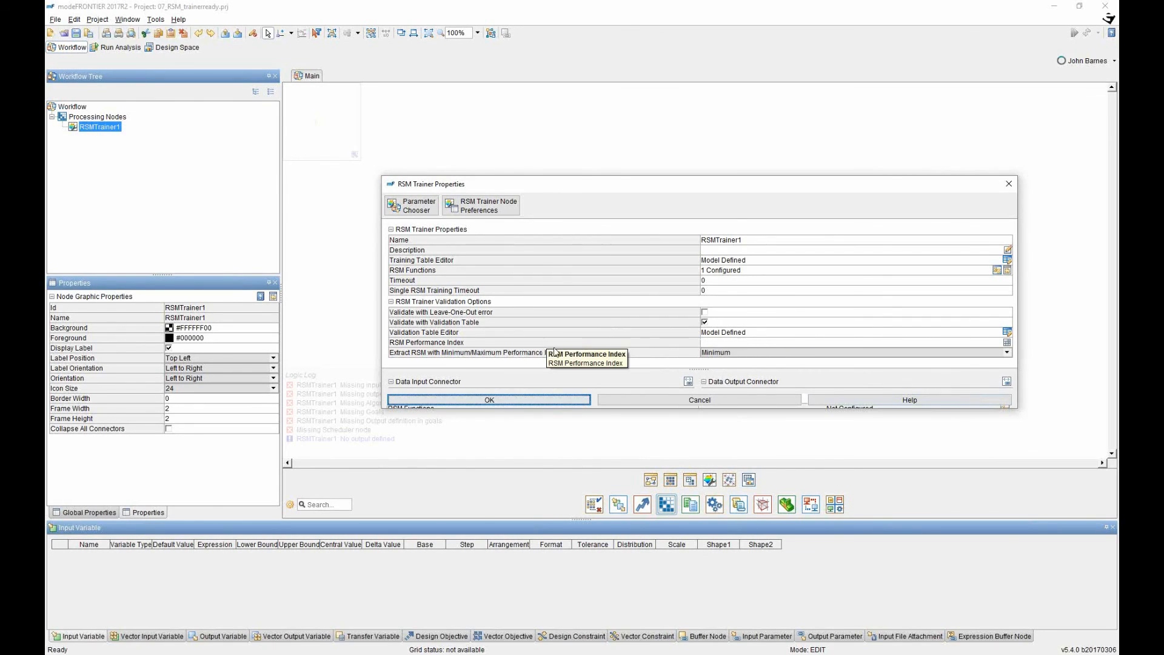
Set R_Squared as the RSM performance index and extract the RSM at its Maximum value.
left_click(1007, 343)
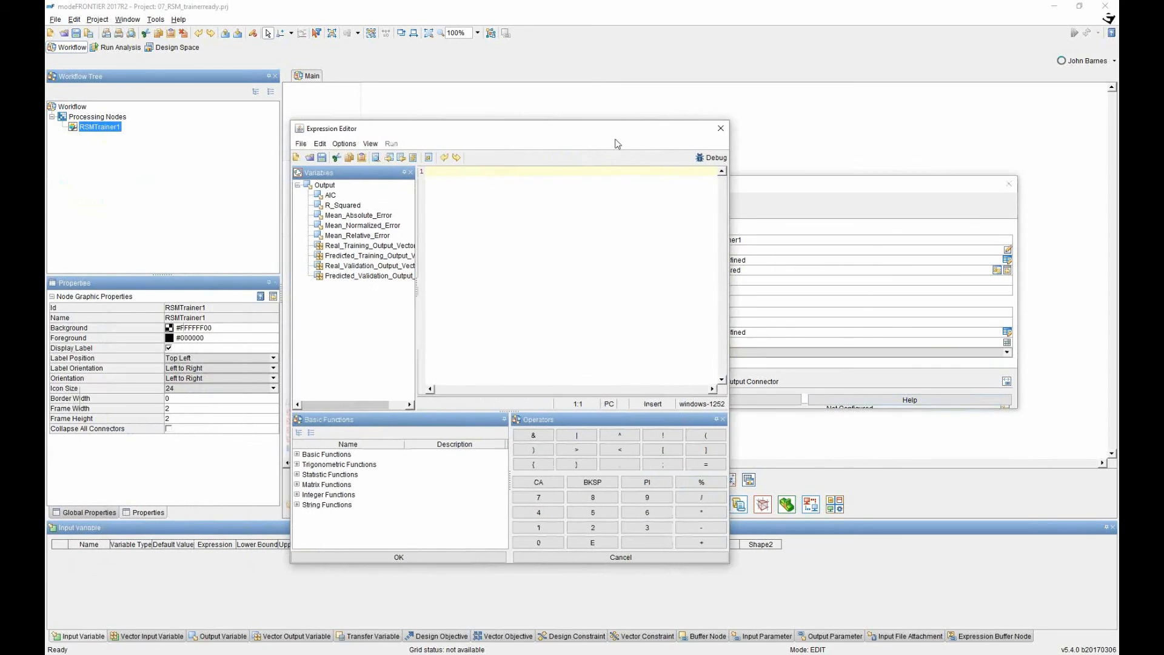
left_click(346, 207)
double_click(346, 208)
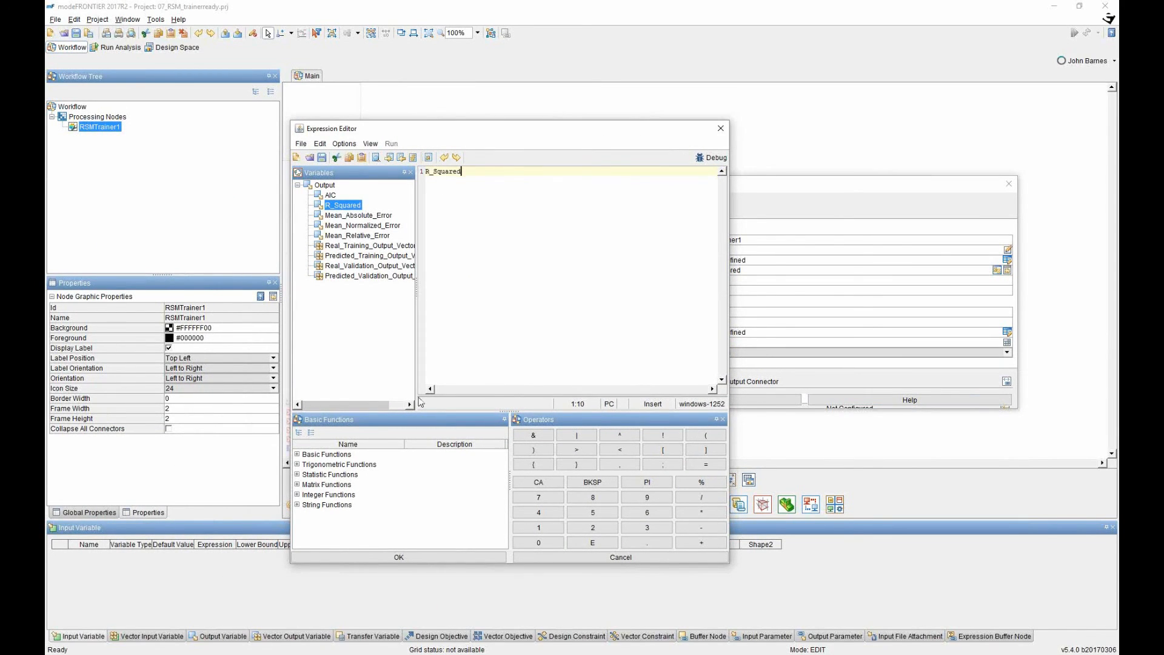
left_click(410, 559)
left_click(736, 353)
left_click(730, 373)
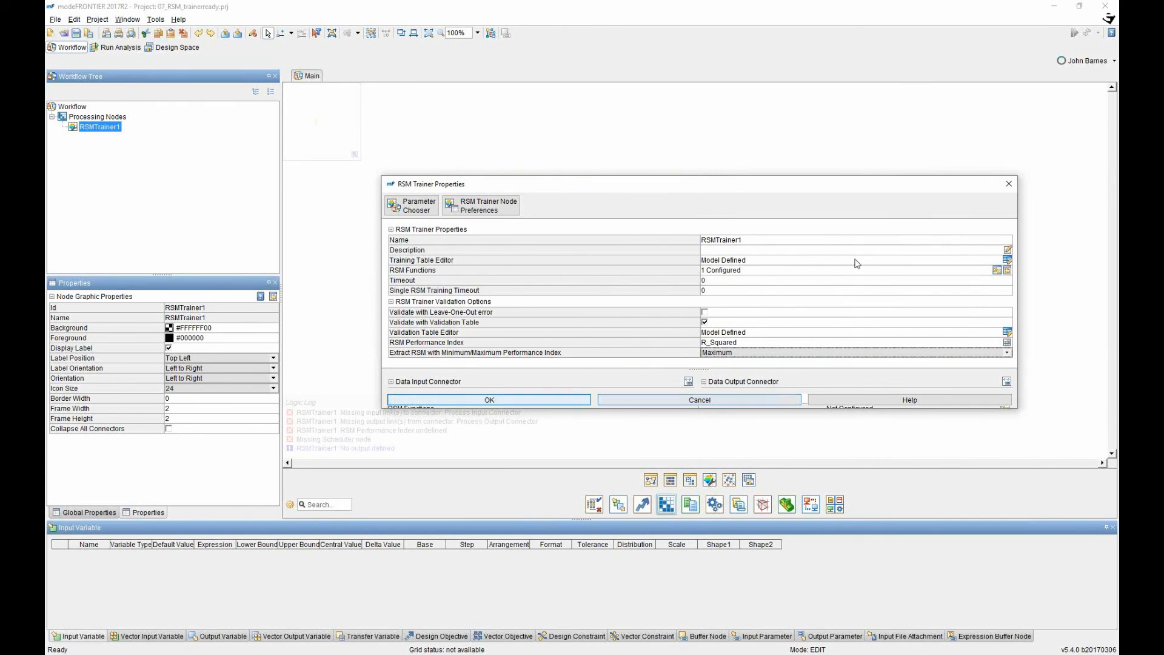
Link C_profile_SVD_0's Polynomial Degree as a workflow input node.
left_click(410, 207)
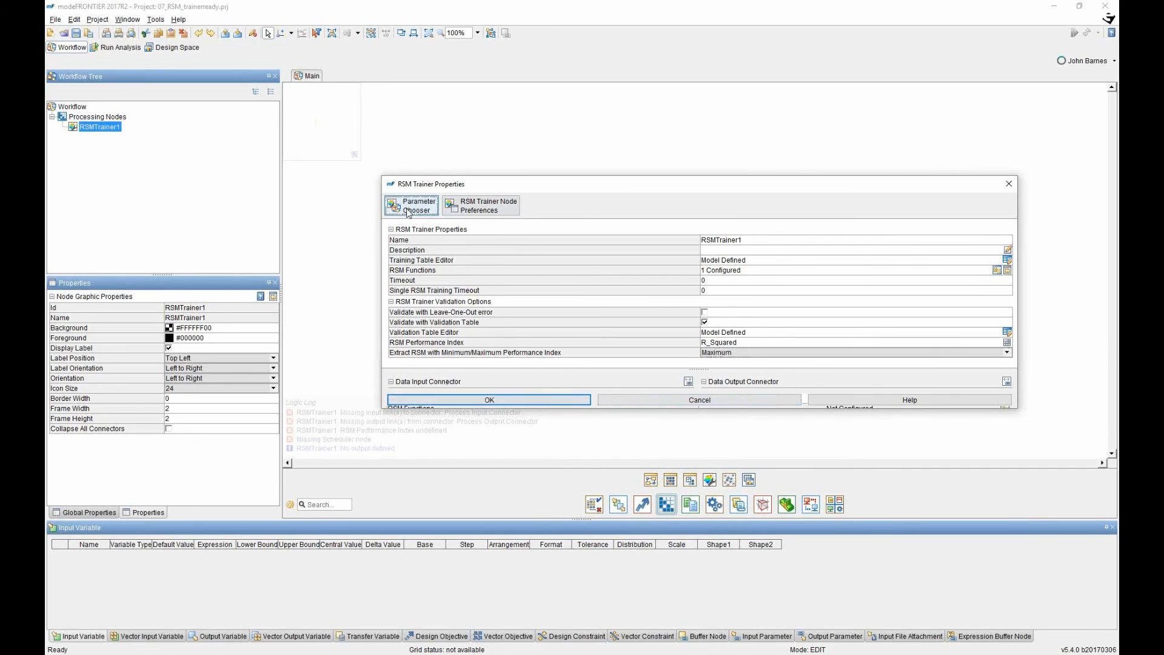
left_click(648, 412)
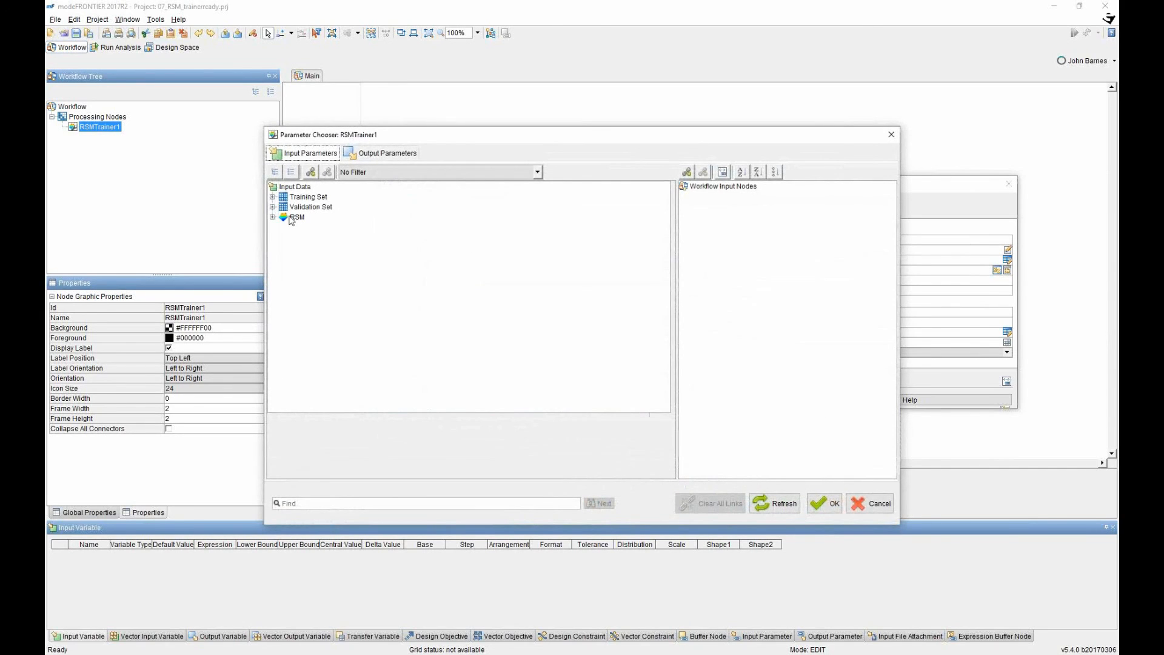
left_click(273, 217)
left_click(282, 227)
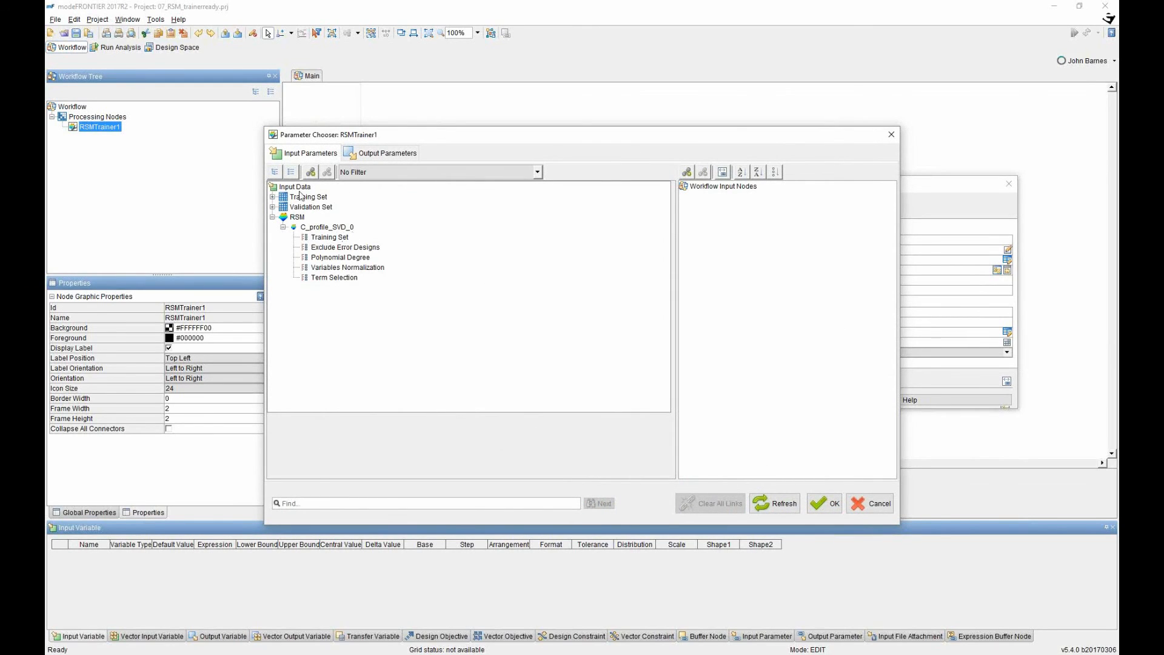
left_click_drag(332, 259, 732, 211)
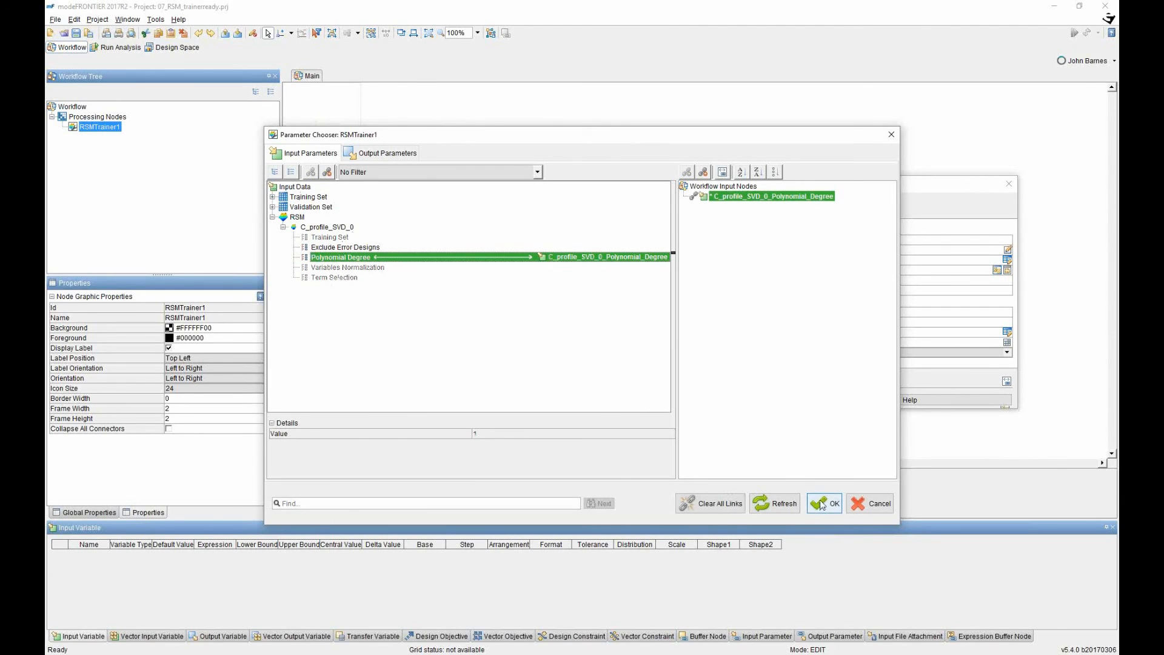
Link the Best RSM C_profile output as a workflow output node.
left_click(381, 153)
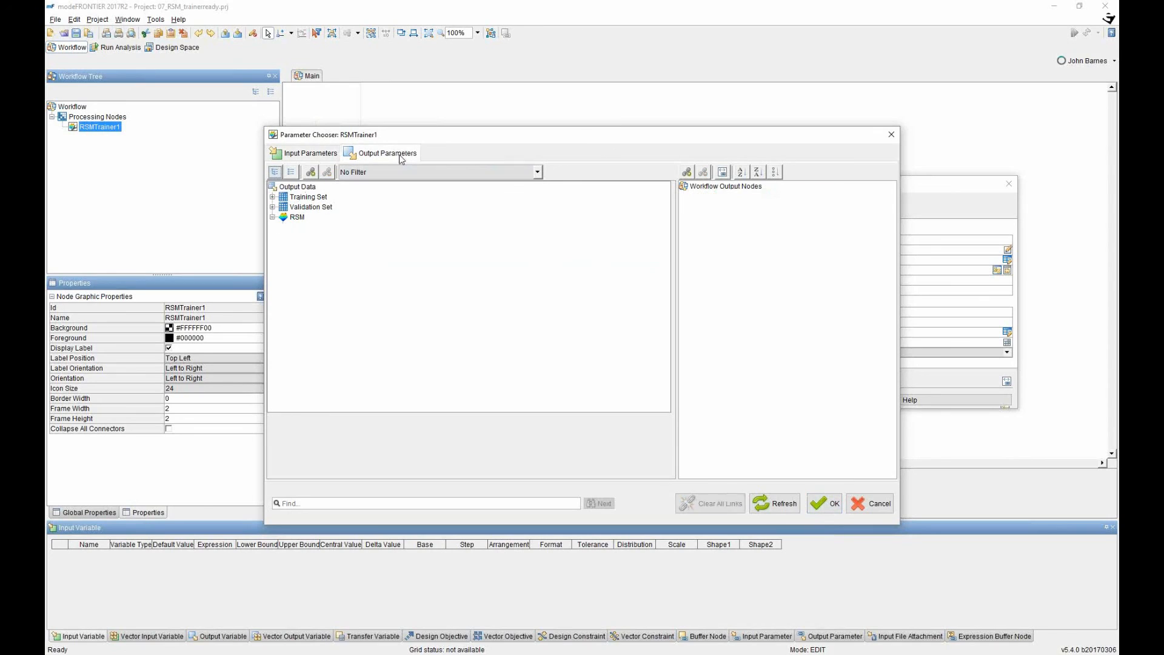
left_click(272, 217)
left_click(282, 228)
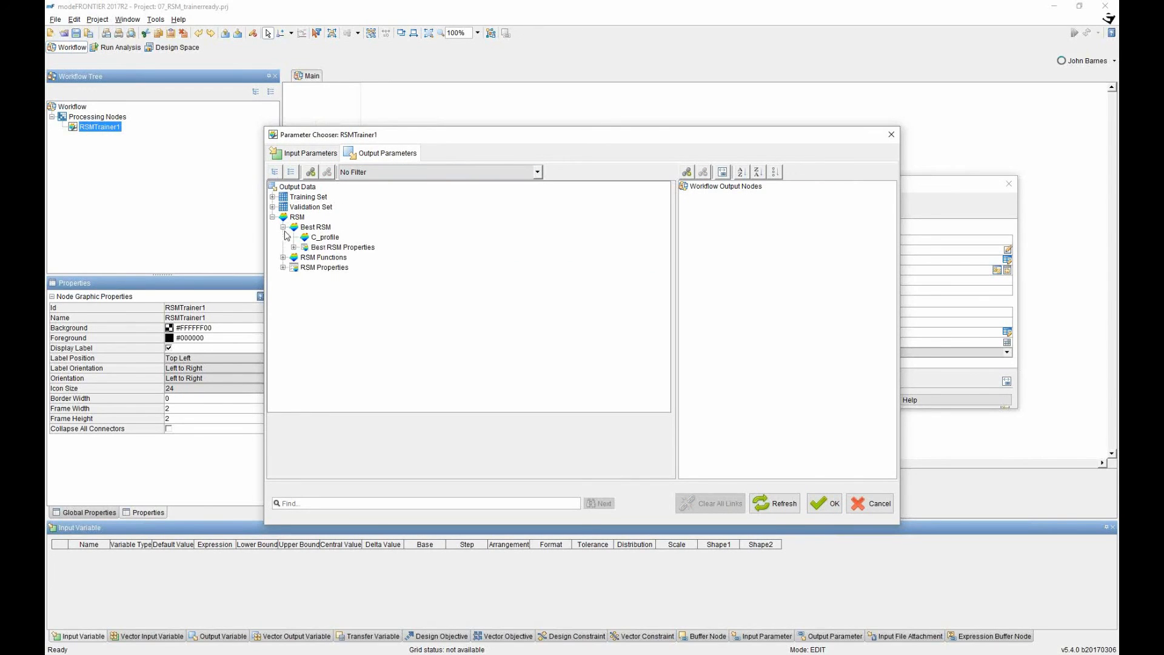
left_click(307, 240)
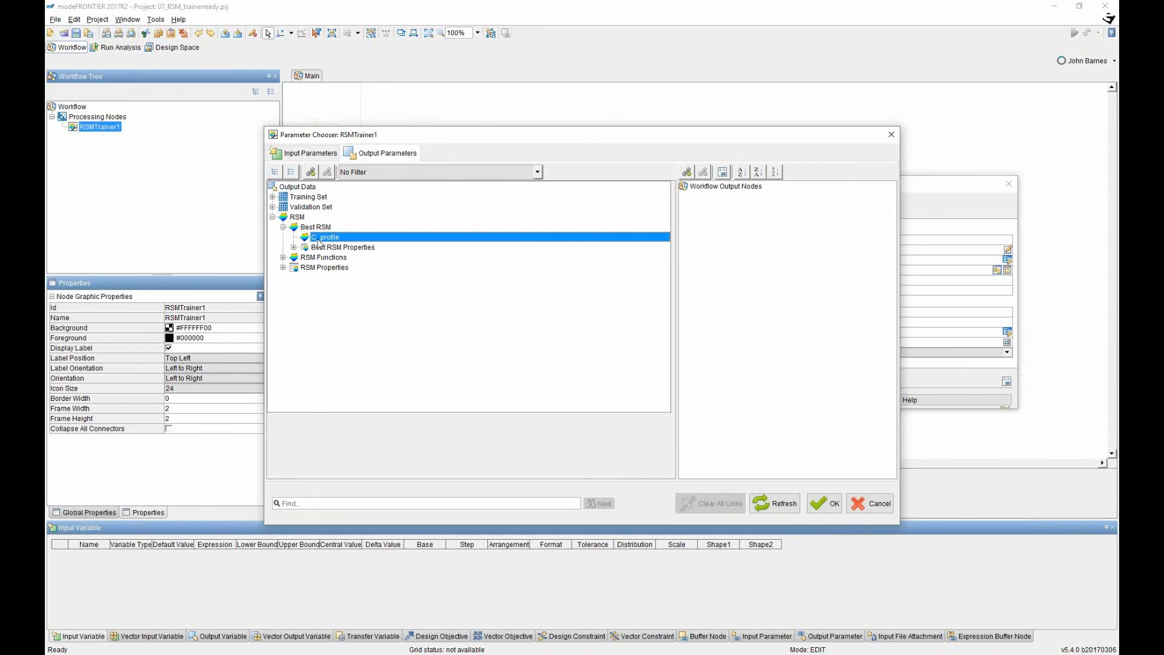
left_click_drag(320, 243, 722, 215)
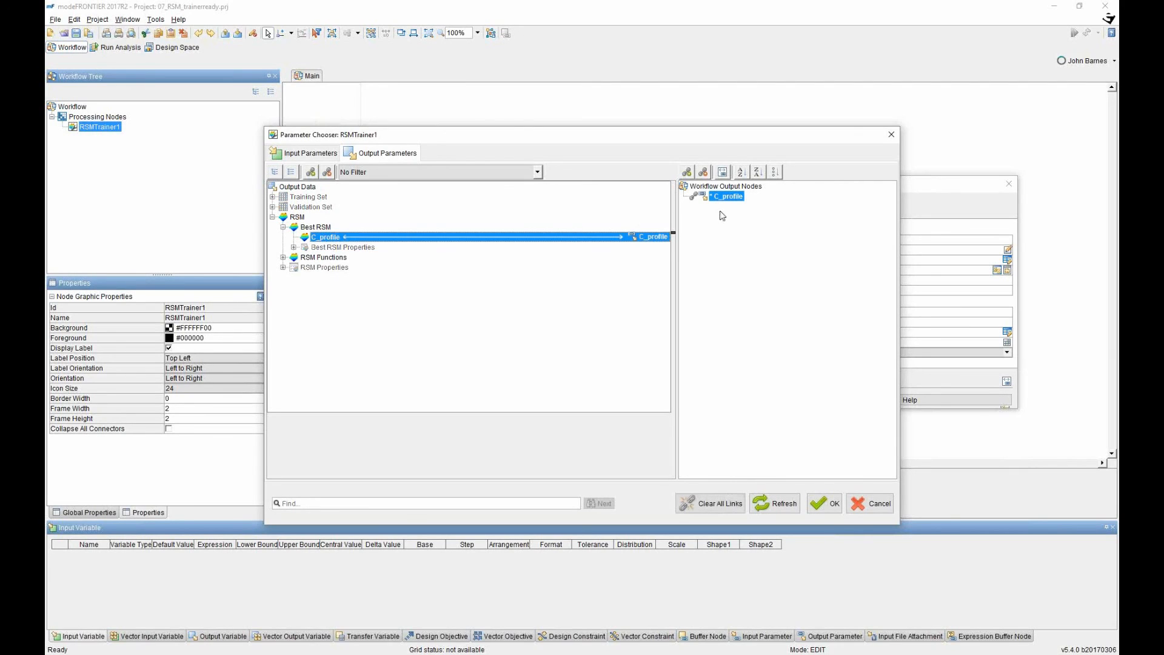
Link C_profile_SVD_0's Error as an output node and confirm the parameter links.
left_click(282, 257)
left_click(282, 278)
left_click(294, 288)
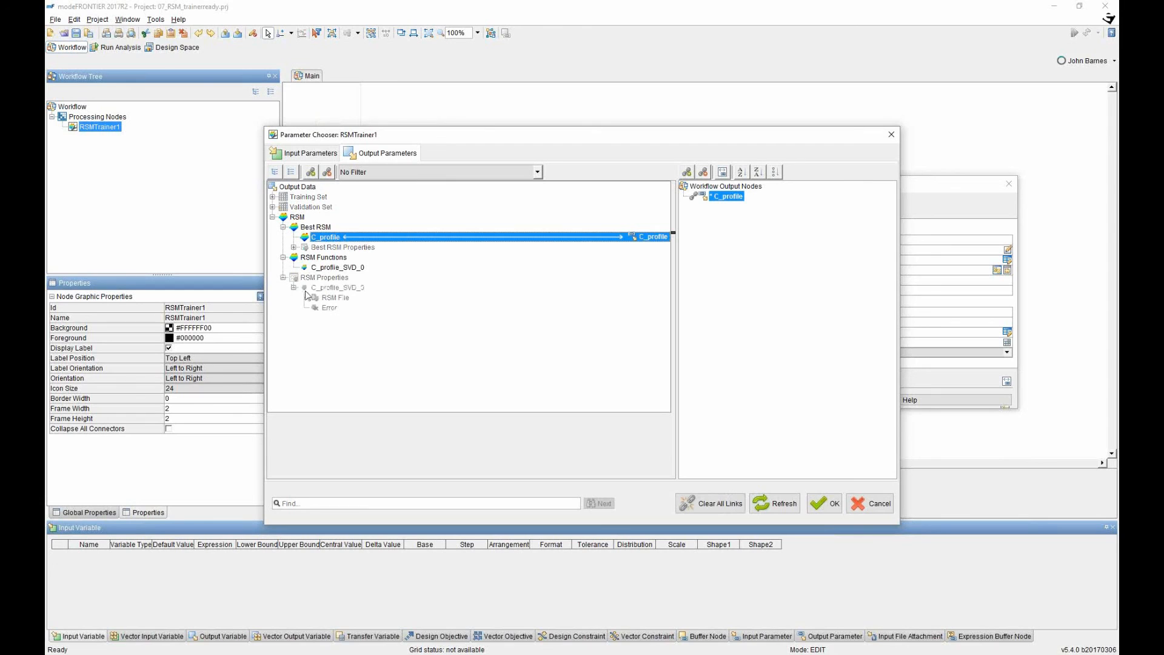
left_click(328, 308)
left_click_drag(324, 310, 727, 219)
left_click(821, 504)
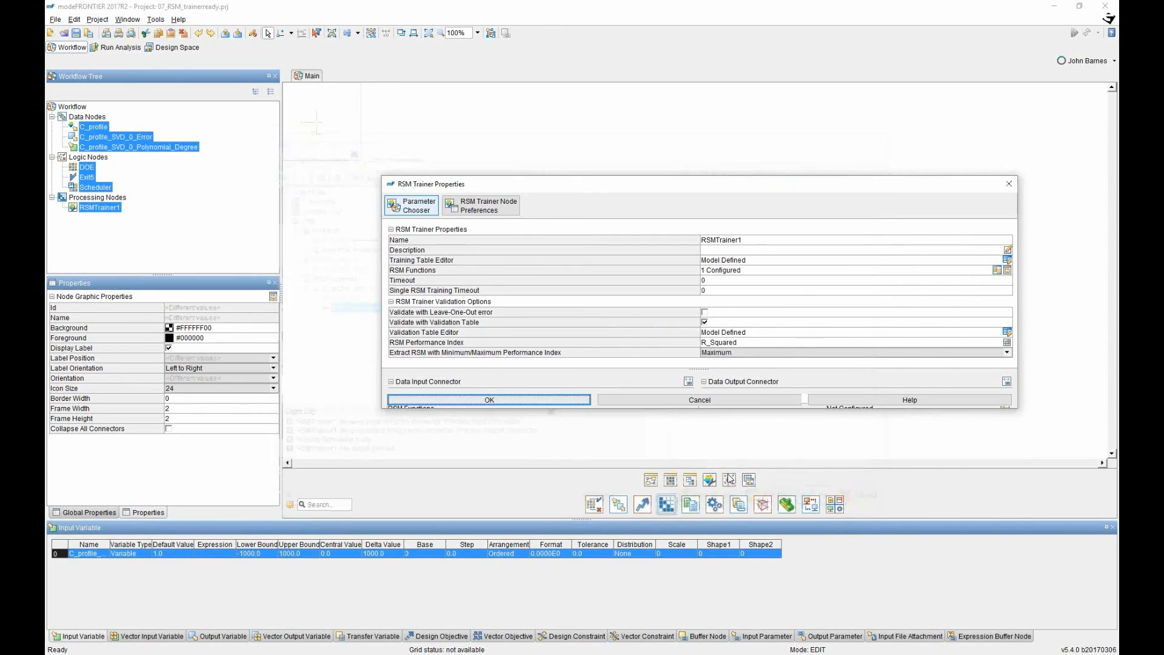
Move Exit5 further right and delete its link from RSMTrainer1.
left_click(519, 397)
left_click(770, 313)
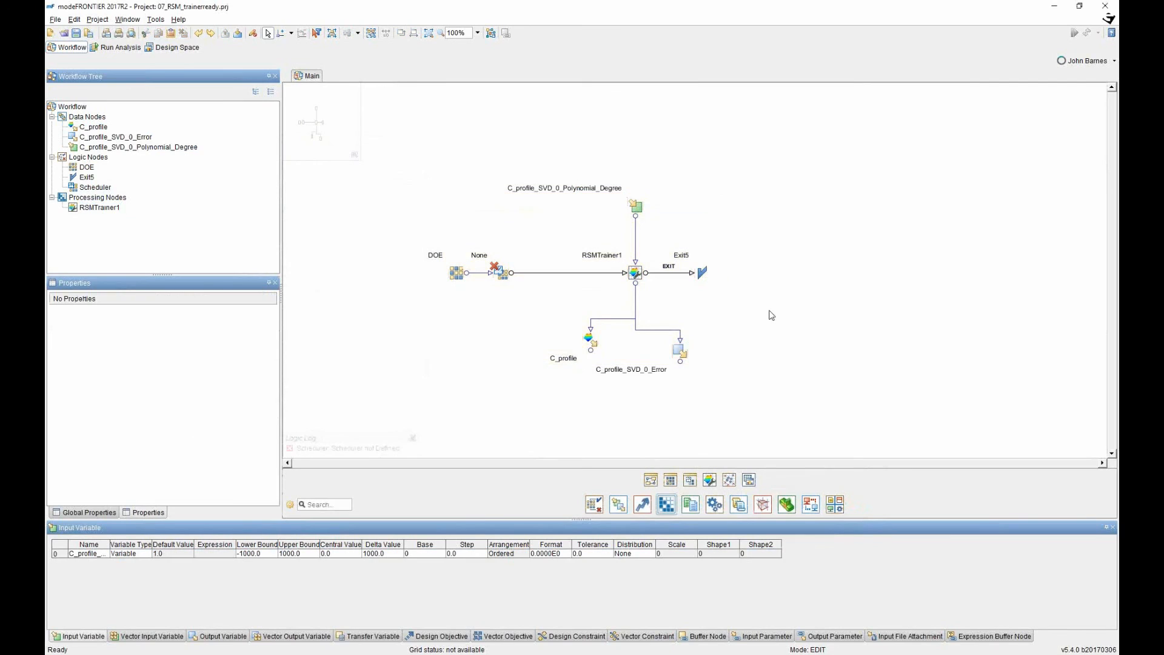
double_click(703, 273)
left_click(691, 341)
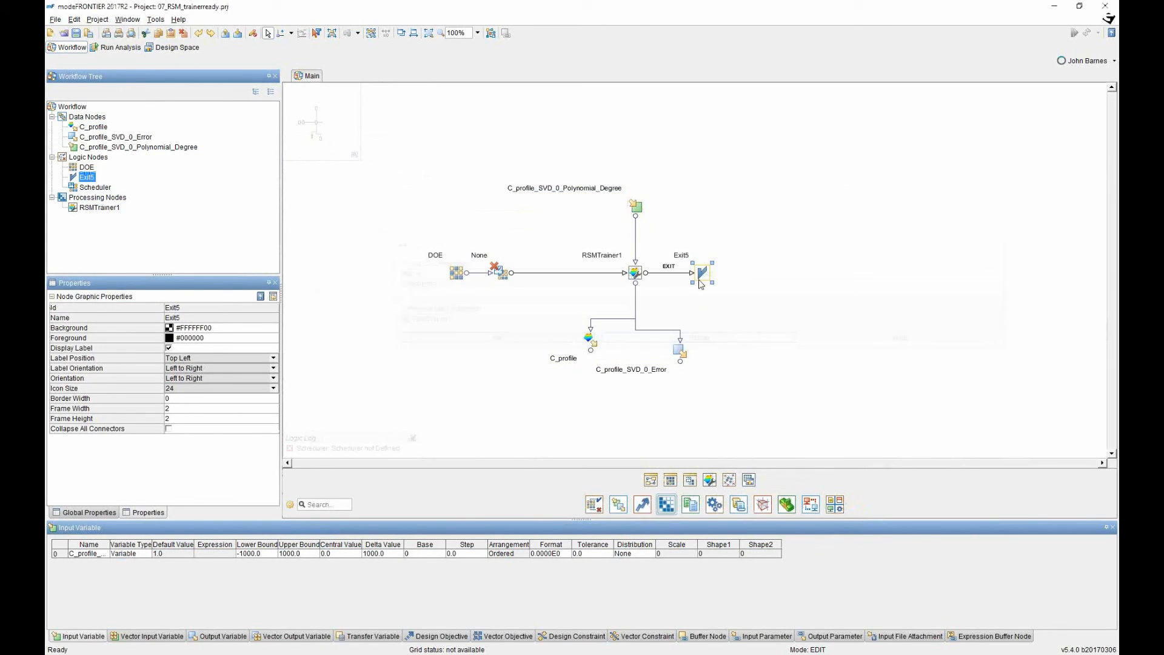
left_click_drag(703, 273, 883, 267)
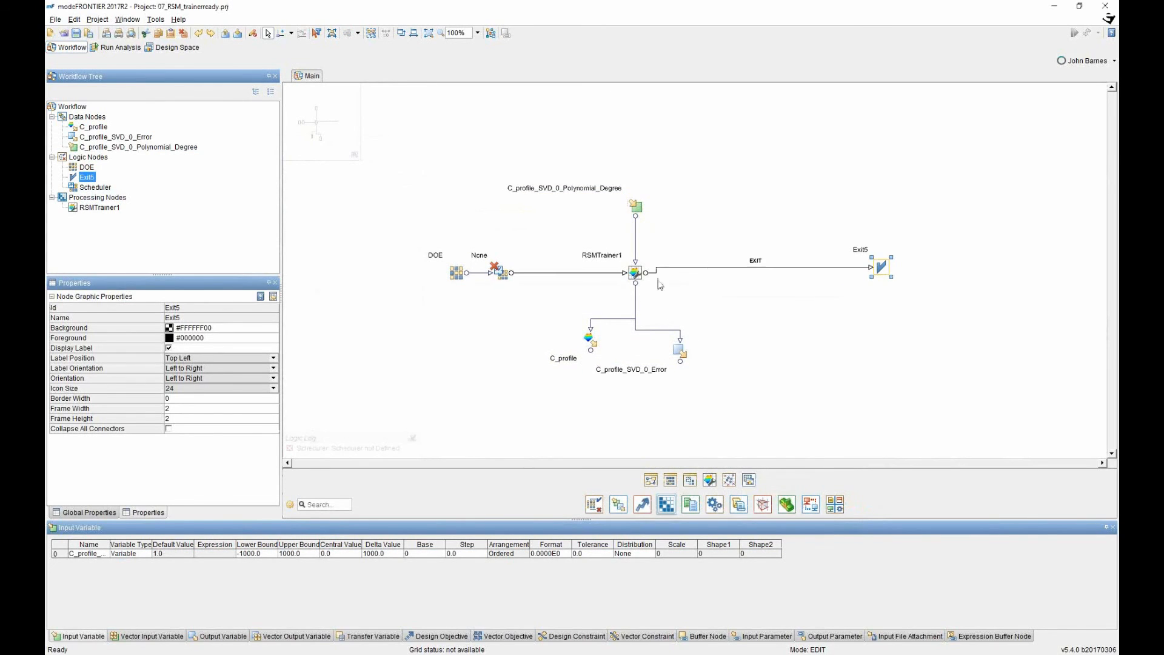
right_click(759, 267)
left_click(775, 275)
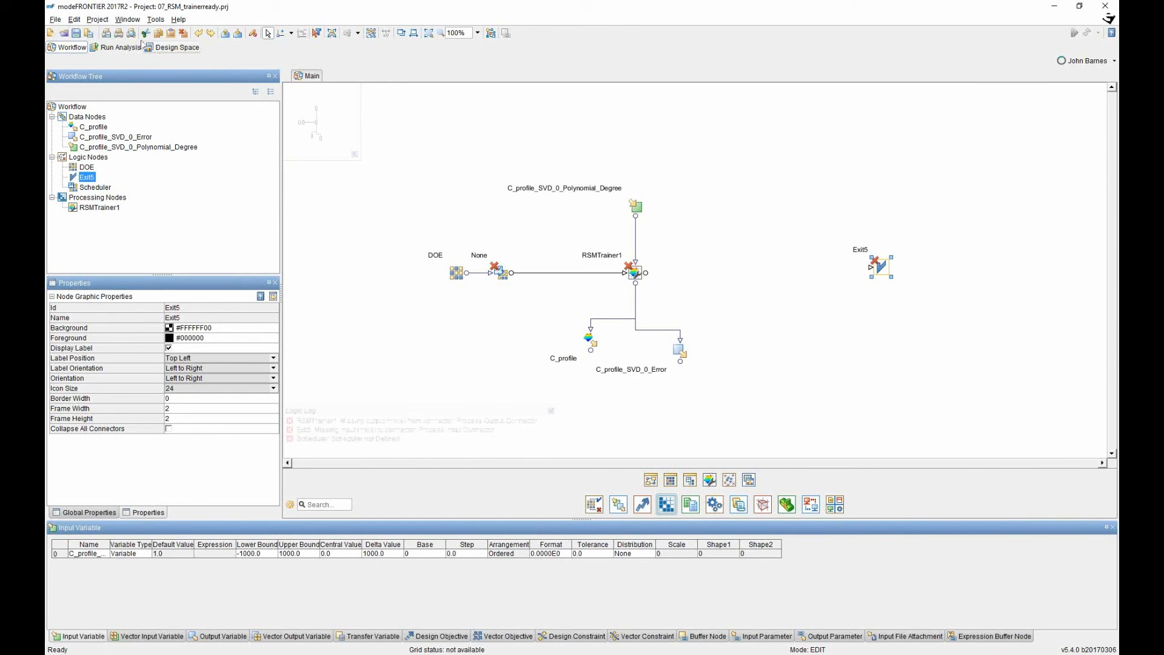
Place a Design Space node, wiring RSMTrainer1's exit and C_profile's output into it.
left_click(174, 47)
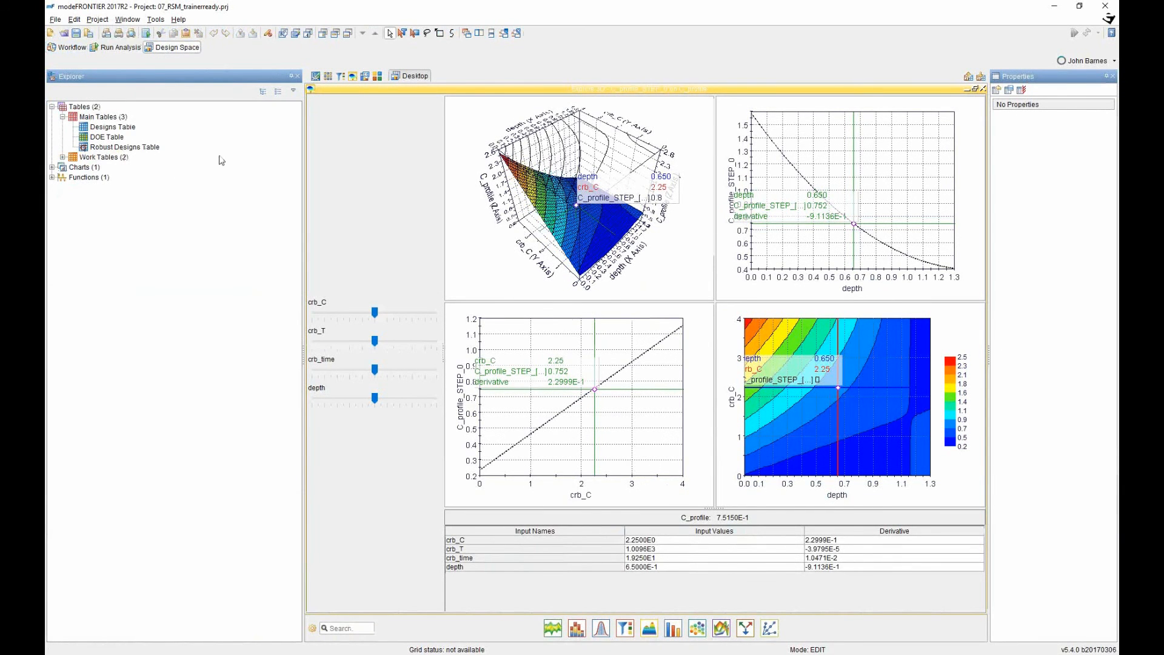
left_click(68, 48)
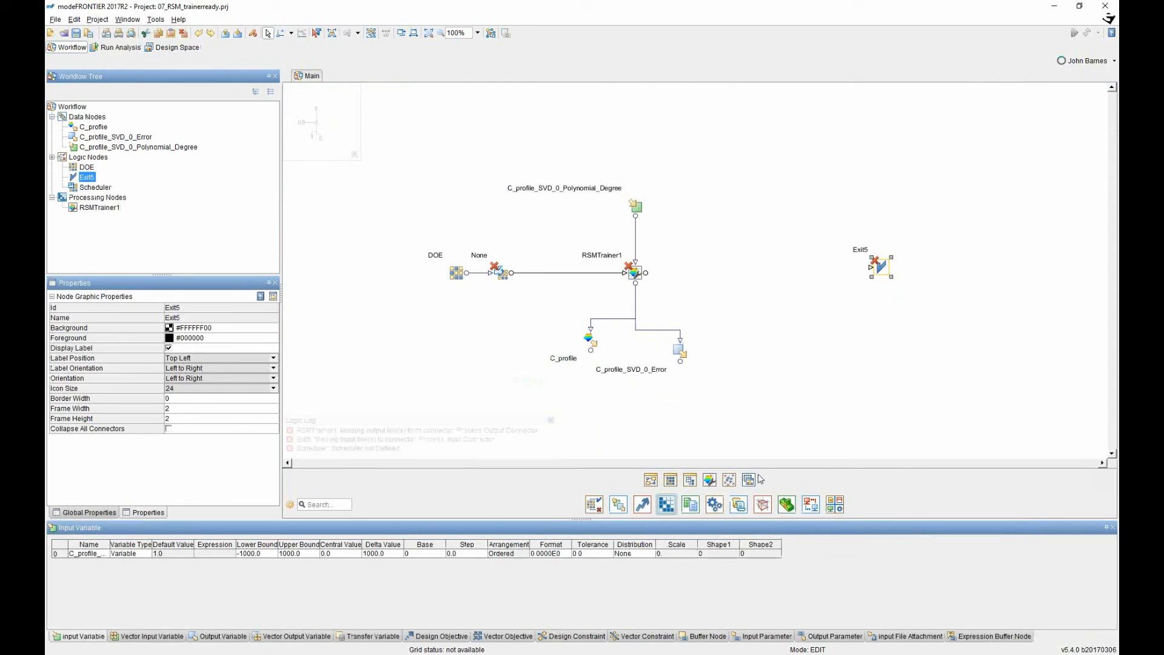
left_click_drag(750, 480, 759, 273)
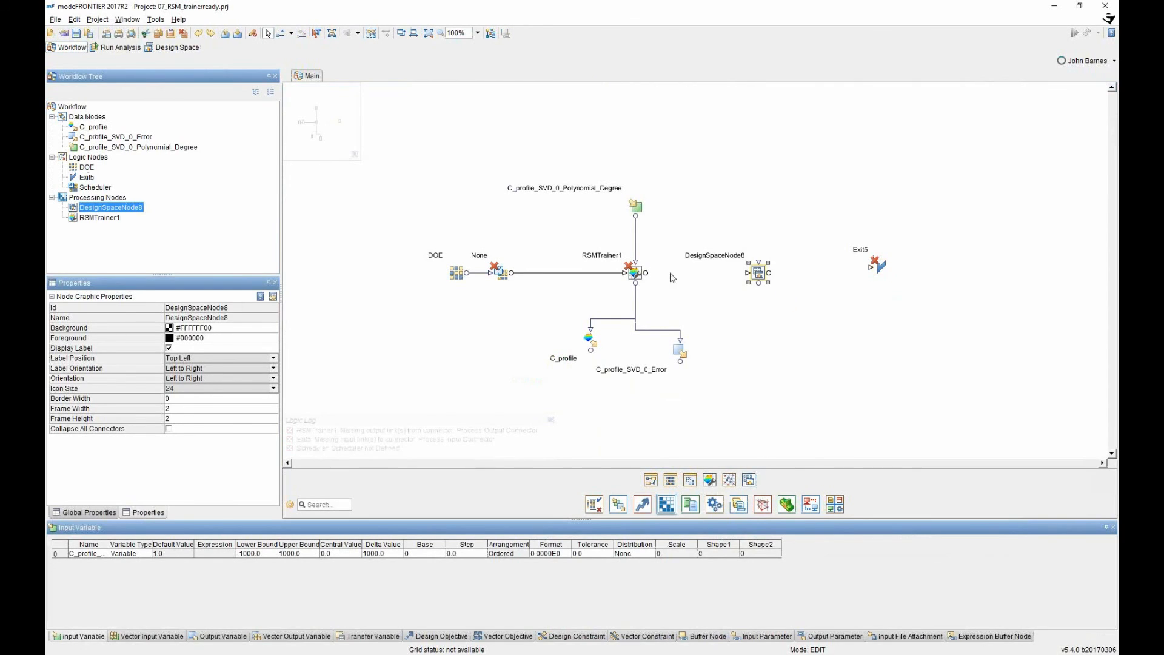
left_click_drag(646, 273, 871, 267)
left_click_drag(592, 357, 762, 267)
Reposition the C_profile_SVD_0_Error node, review the Design Space node, and select the whole workflow.
left_click_drag(681, 351, 694, 339)
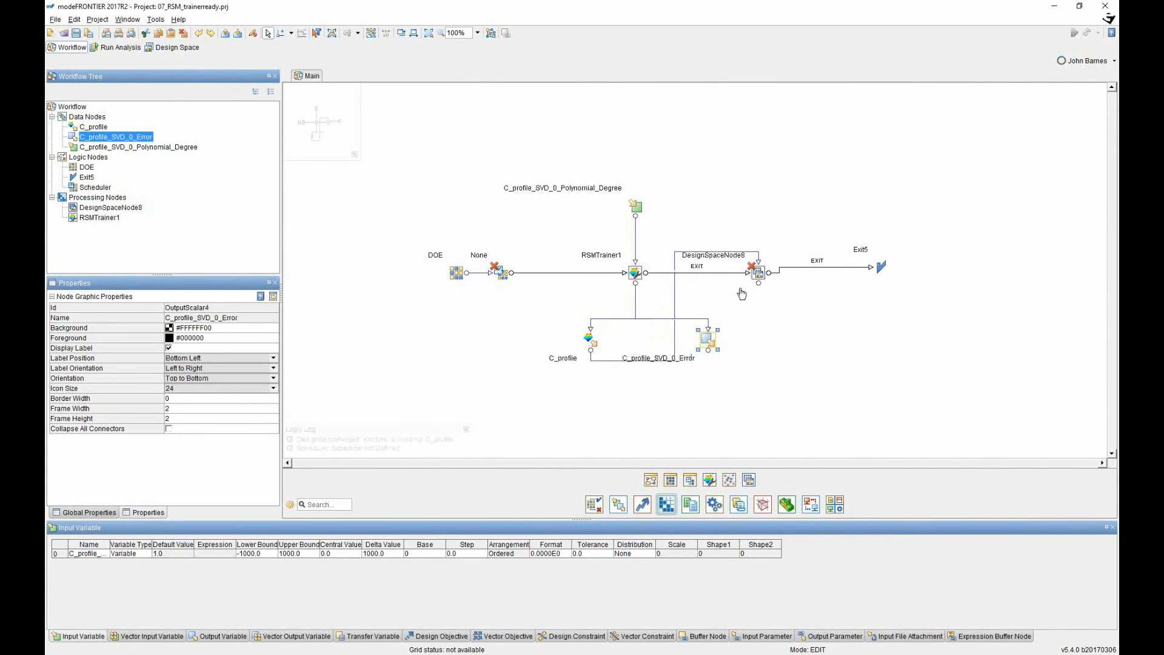
double_click(758, 273)
left_click(539, 423)
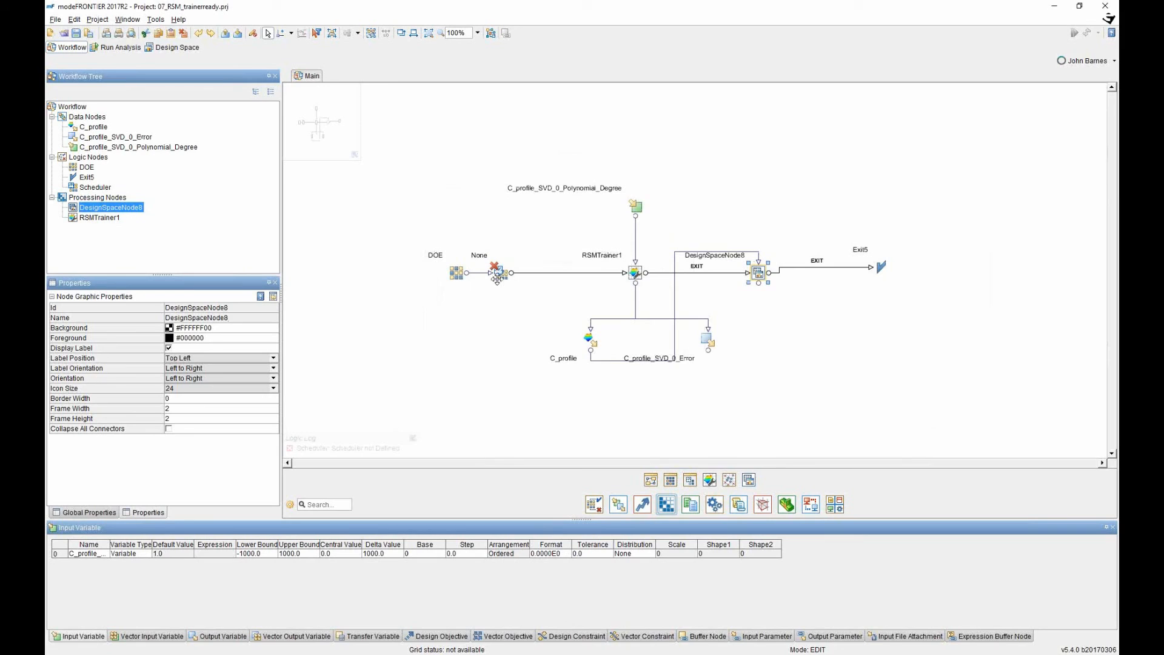
left_click_drag(408, 158, 942, 412)
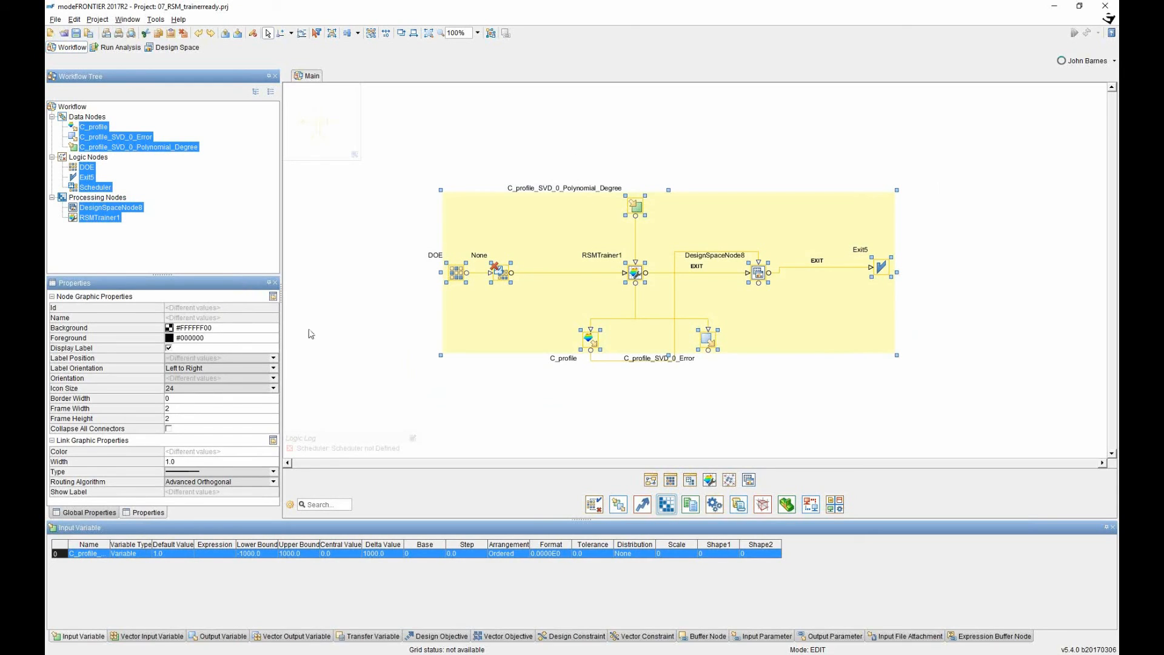
key("alt+Tab")
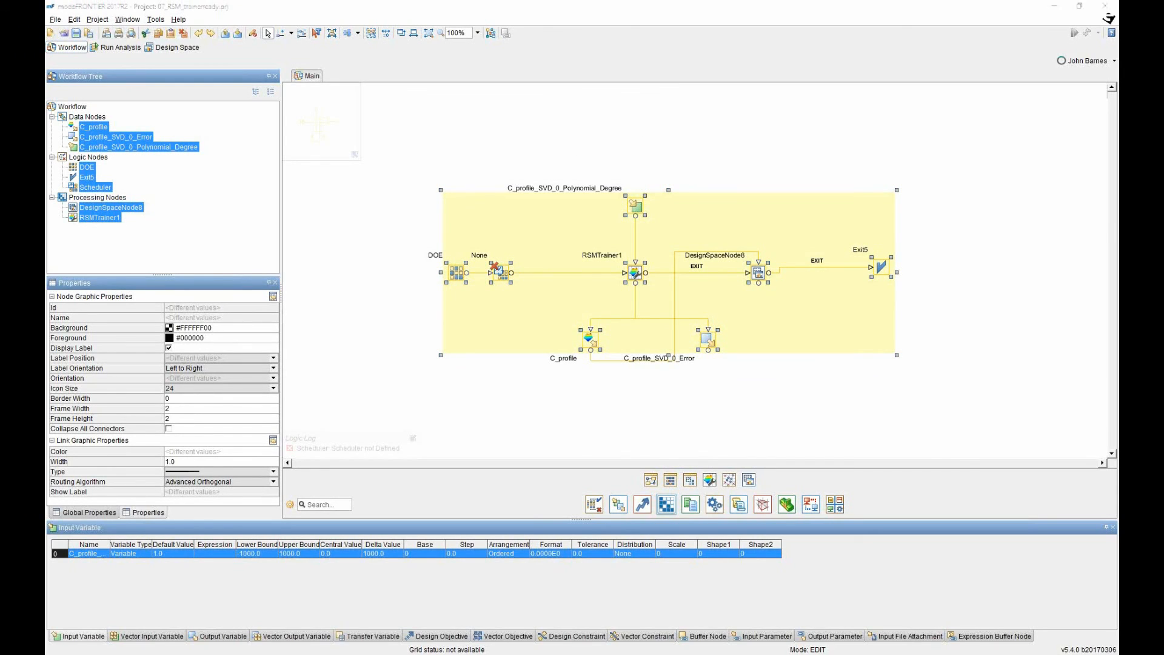